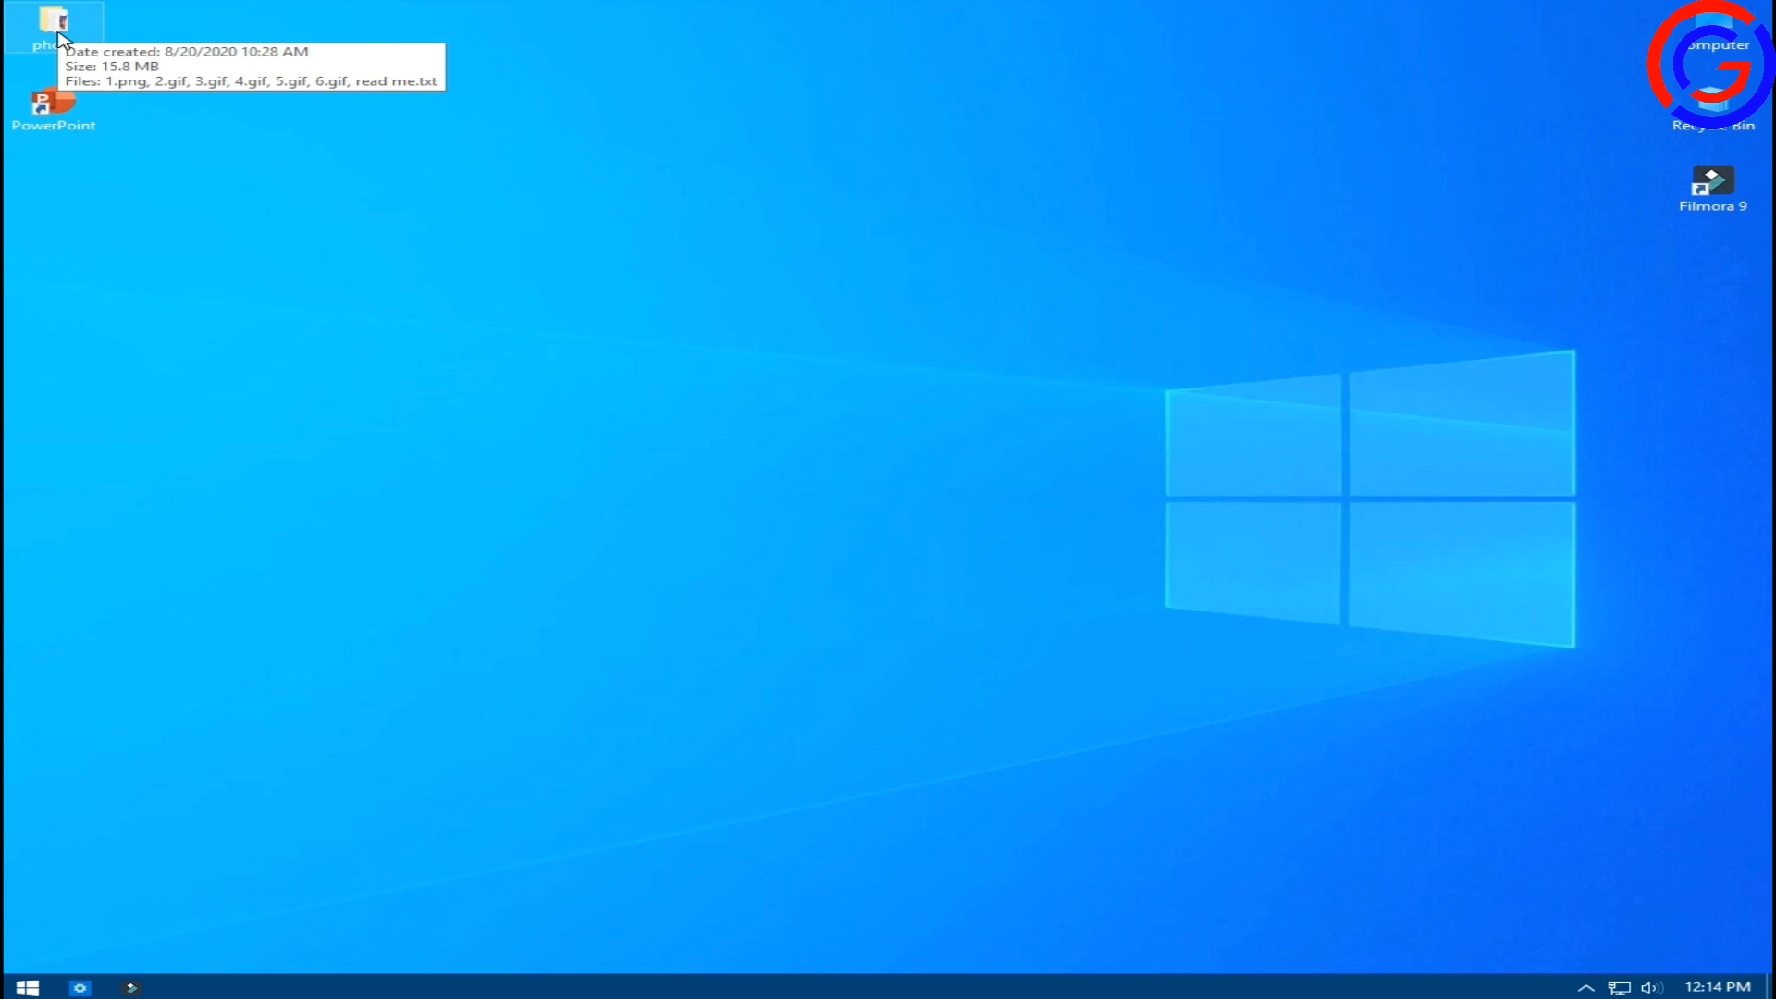
Open the photo folder on the desktop and look over its image files from 1.png to 6.gif.
{"action": "double_click", "coordinate": [51, 28]}
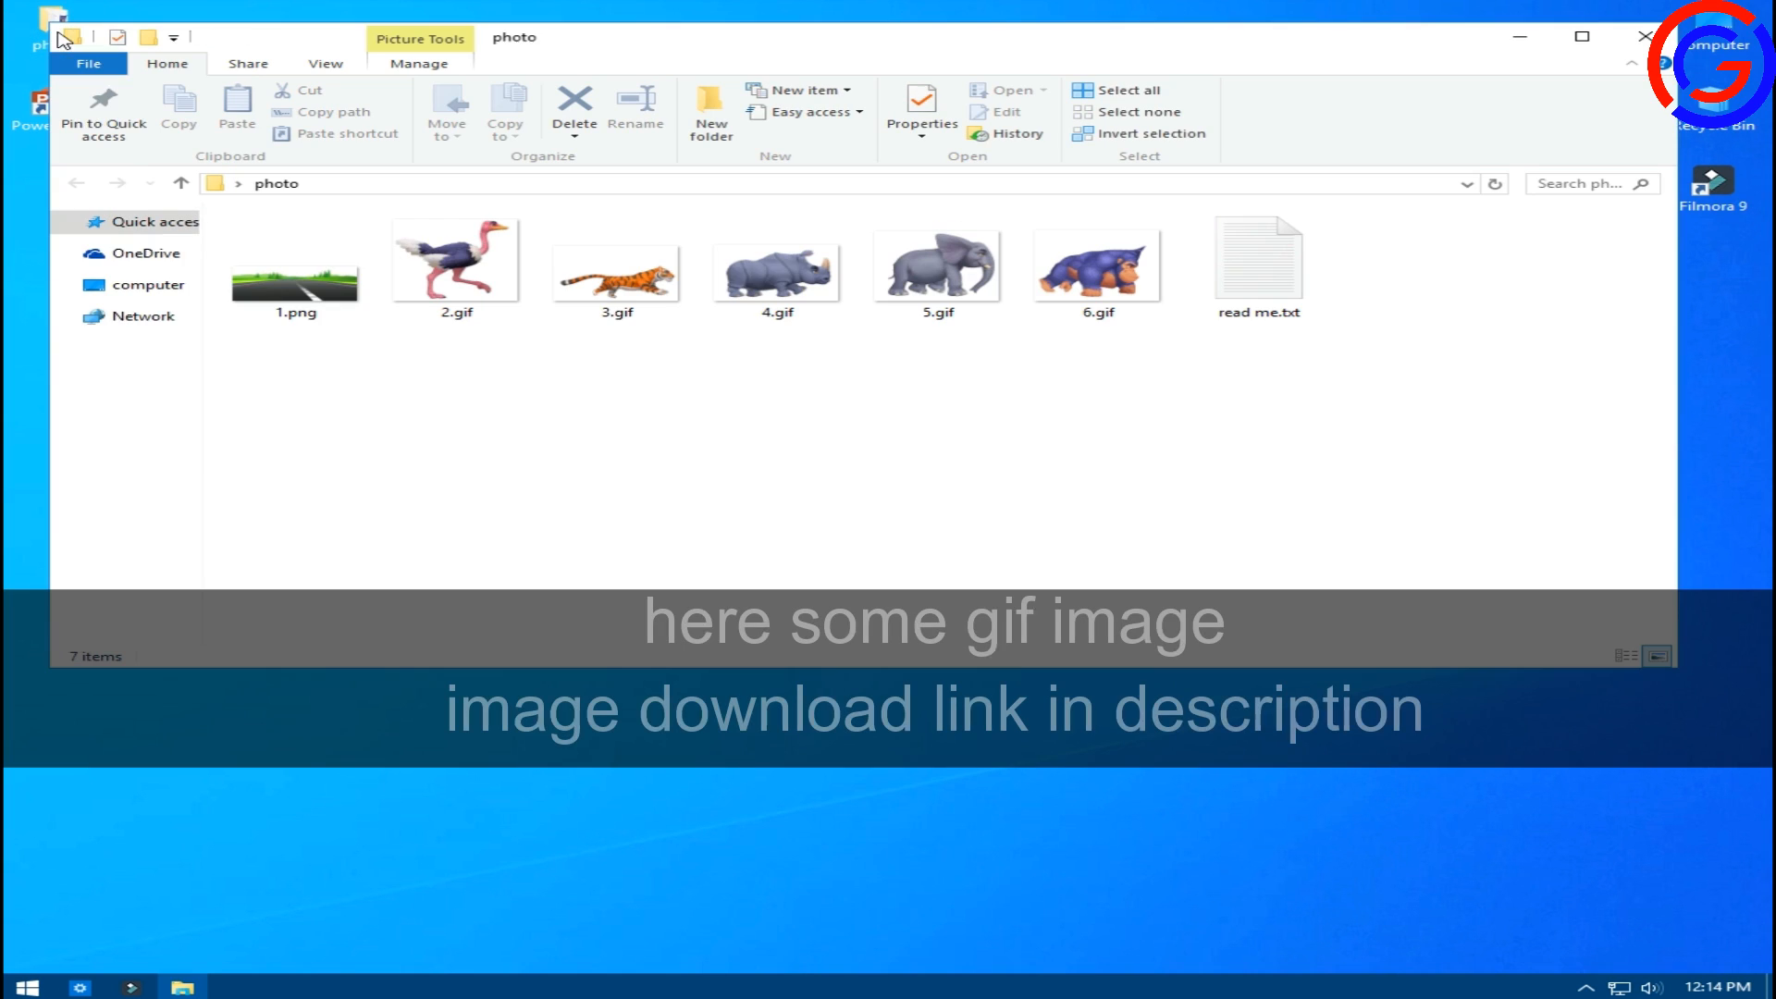
{"action": "left_click_drag", "start_coordinate": [353, 322], "coordinate": [350, 316]}
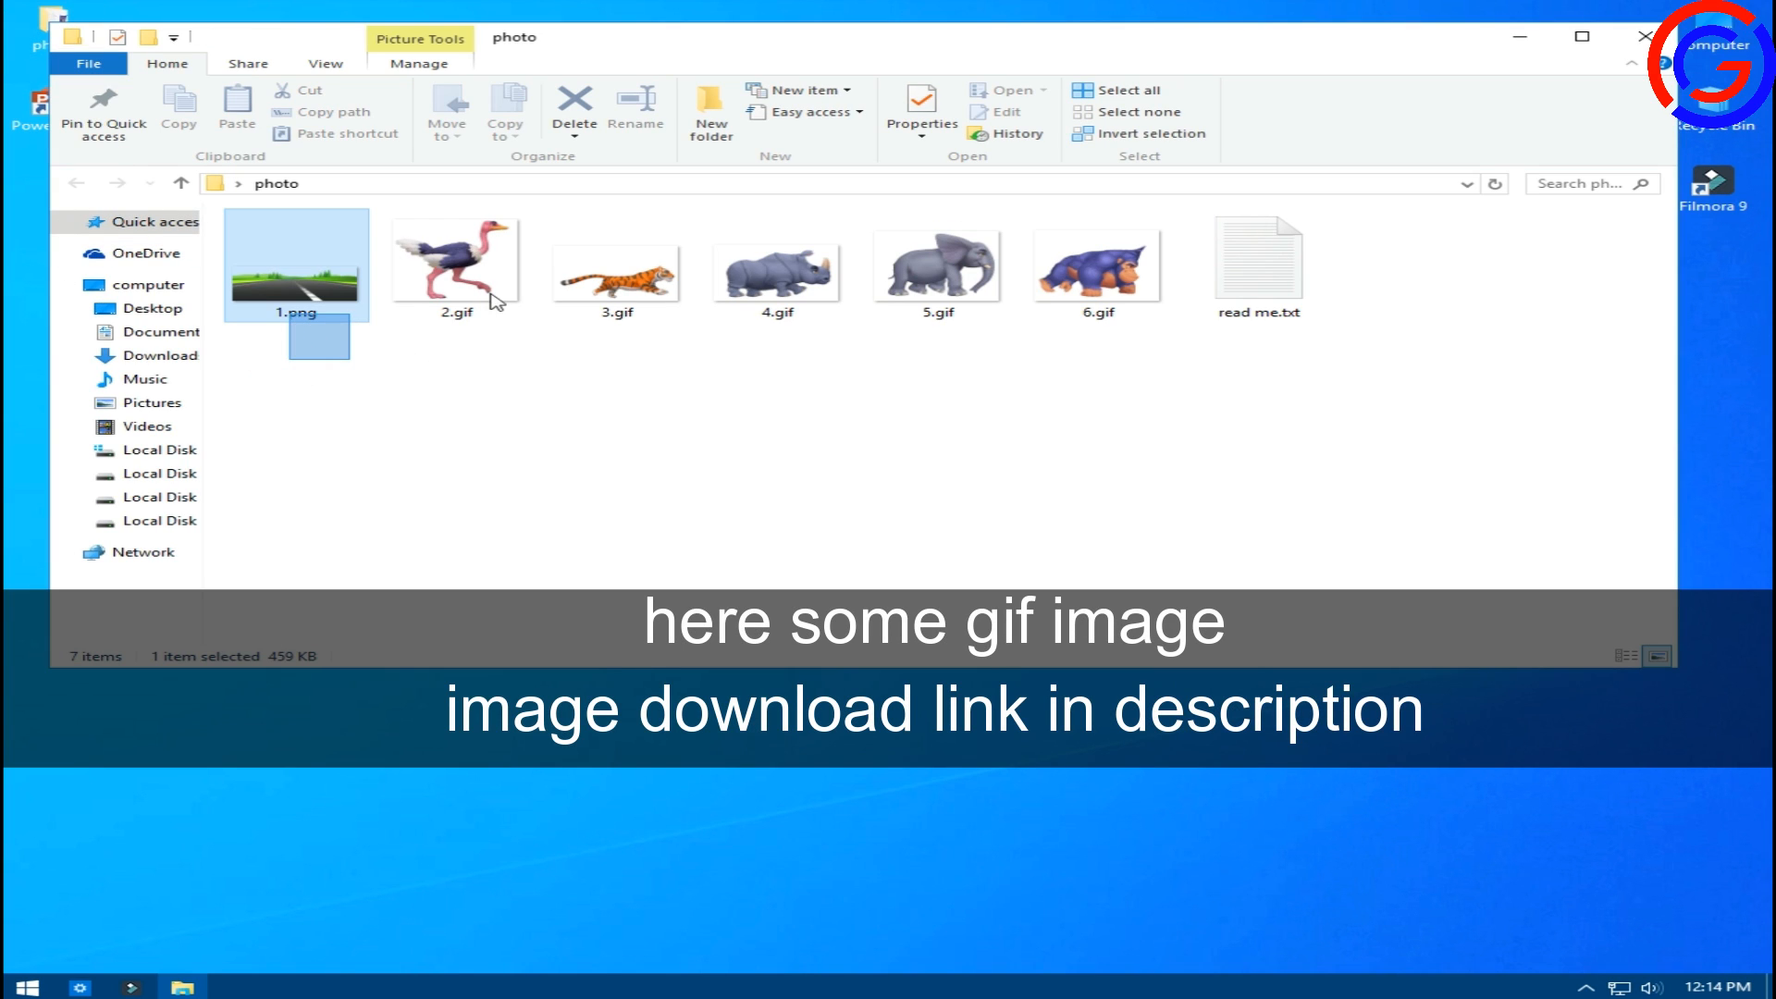
{"action": "left_click_drag", "start_coordinate": [870, 312], "coordinate": [1223, 308]}
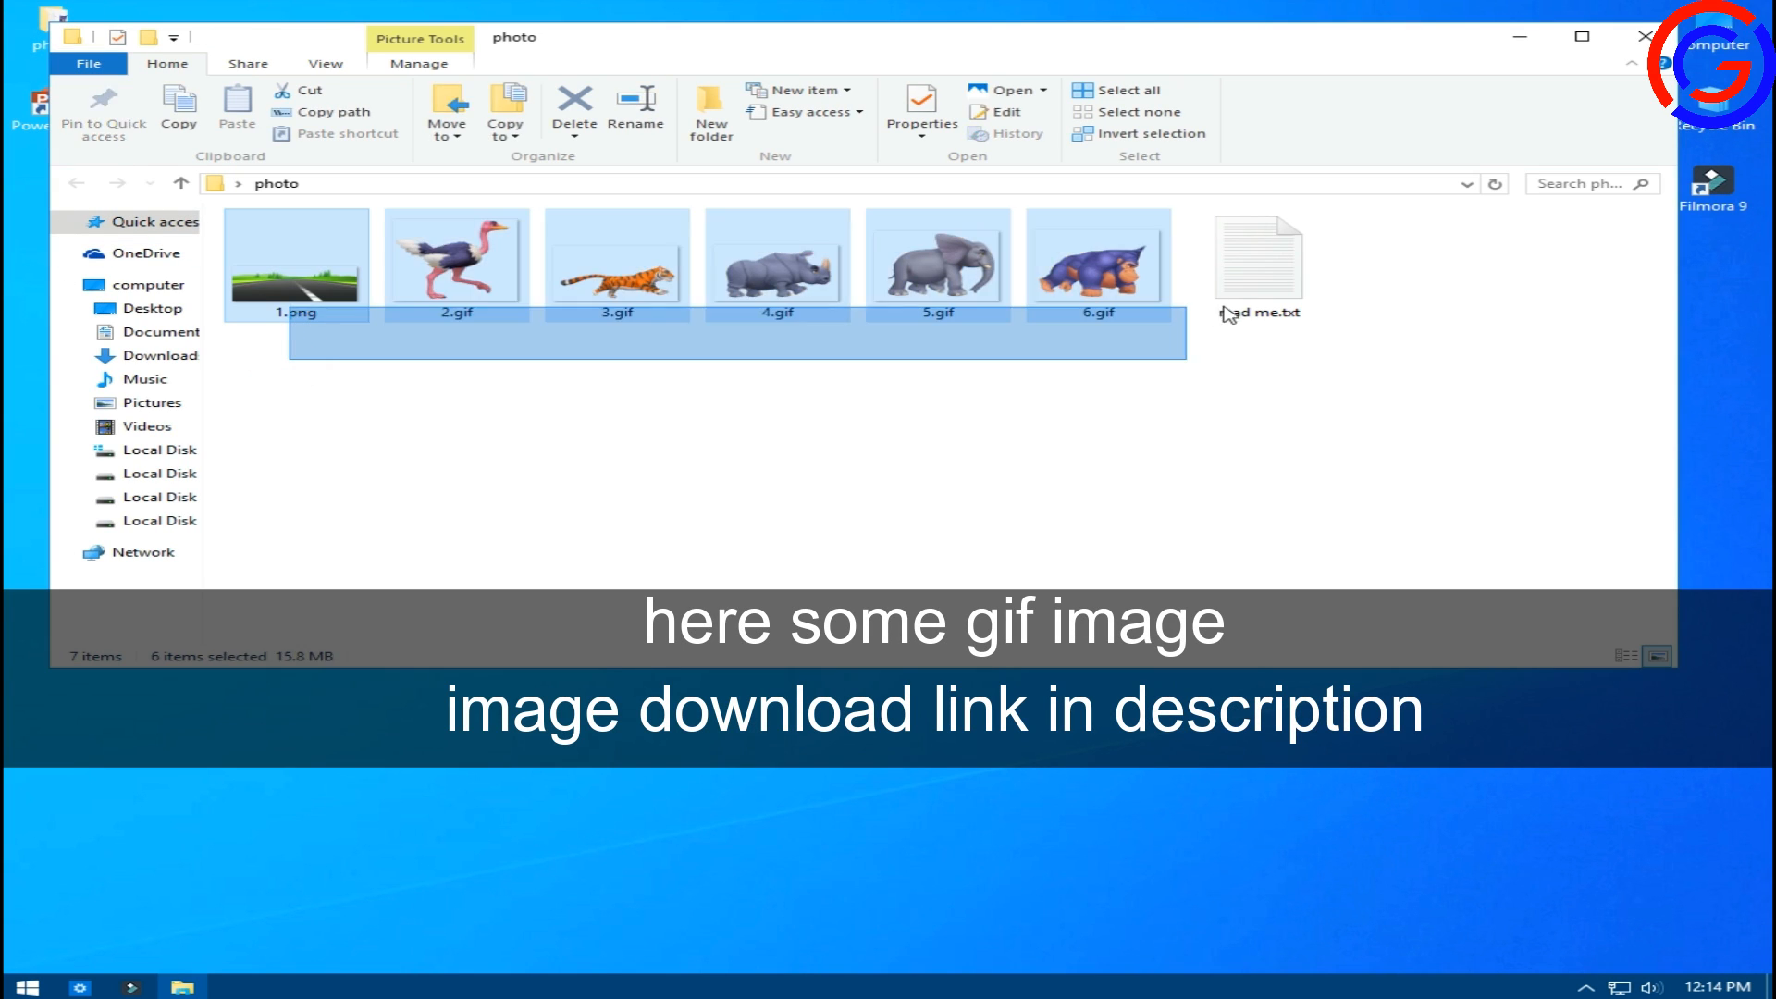
{"action": "left_click_drag", "start_coordinate": [1052, 276], "coordinate": [1056, 283]}
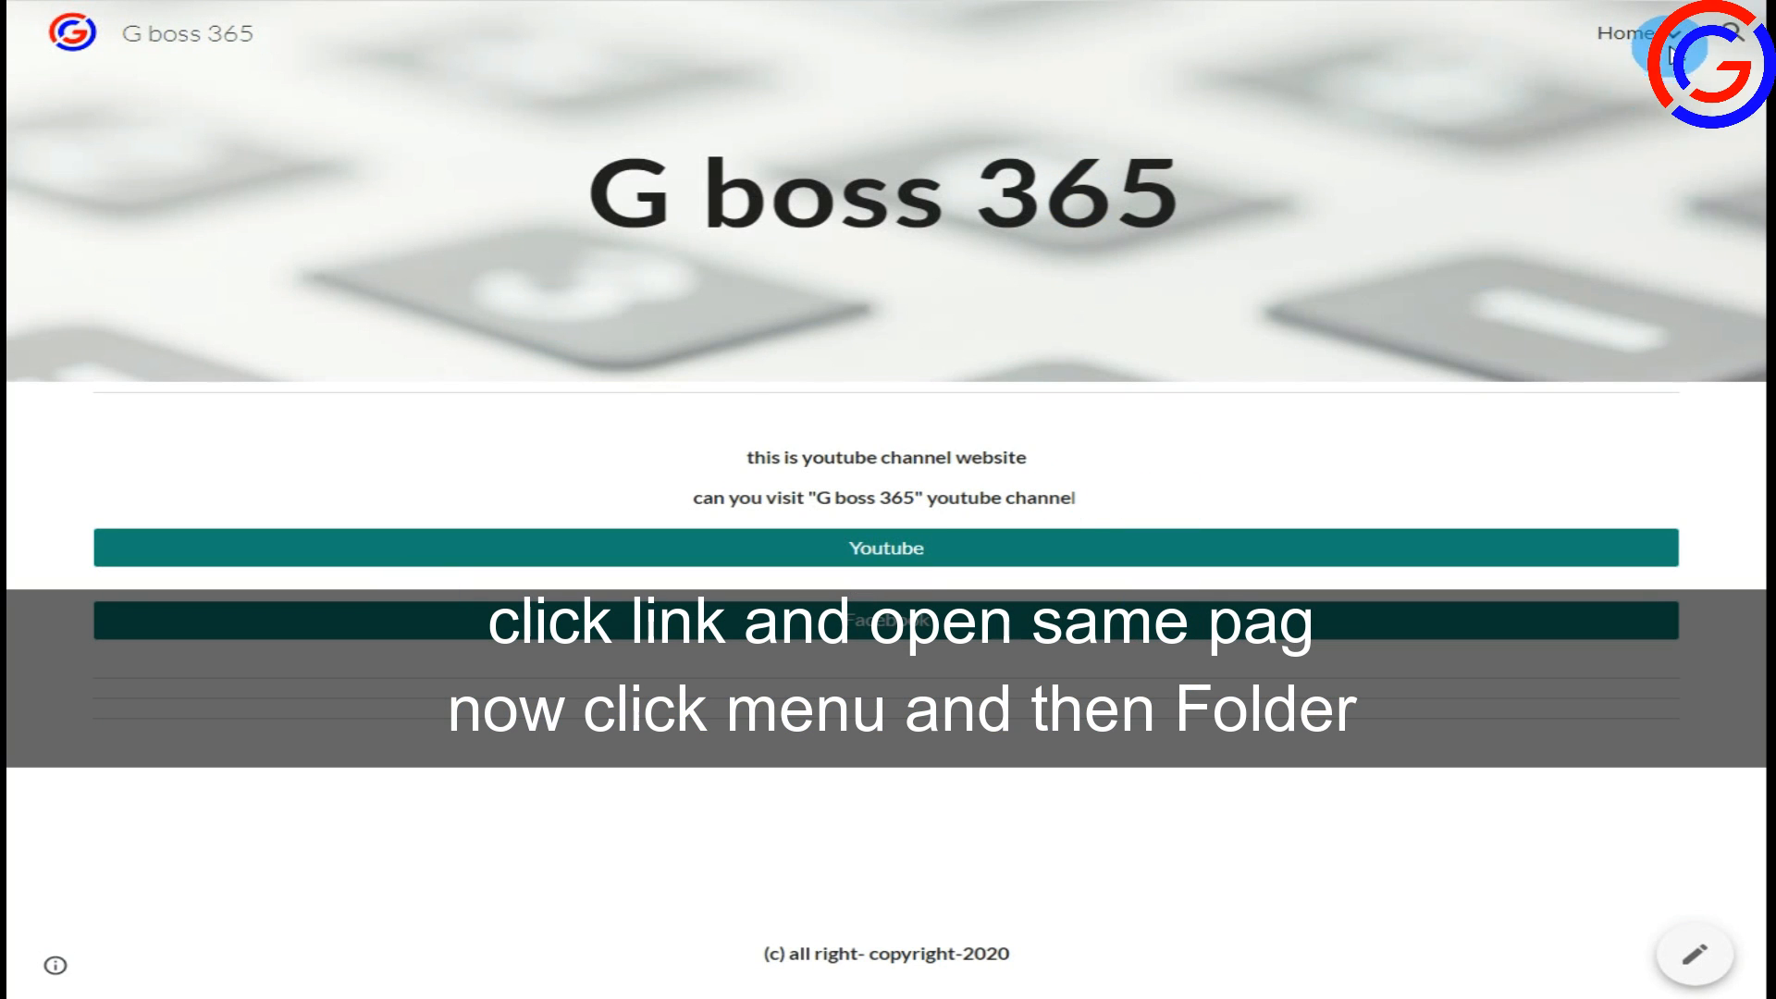
Go to the Folder page of the G boss 365 website, open photo 1 and save the road image.
{"action": "left_click", "coordinate": [1673, 56]}
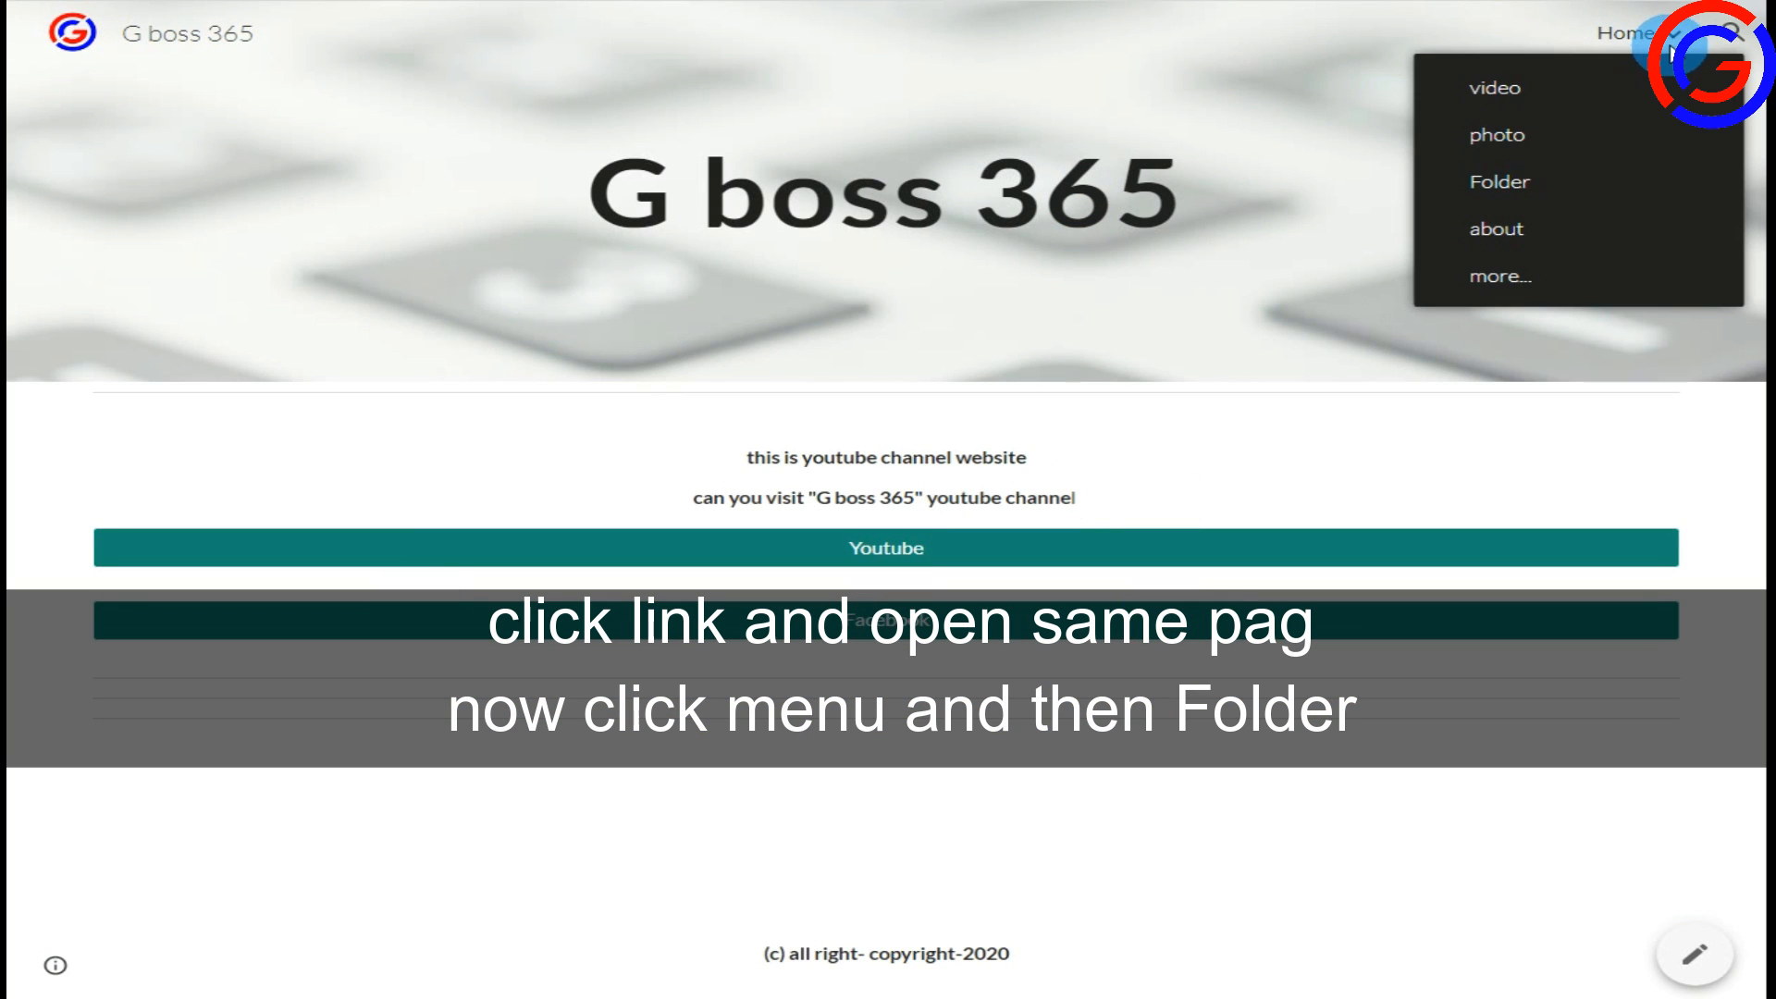
{"action": "left_click", "coordinate": [1522, 194]}
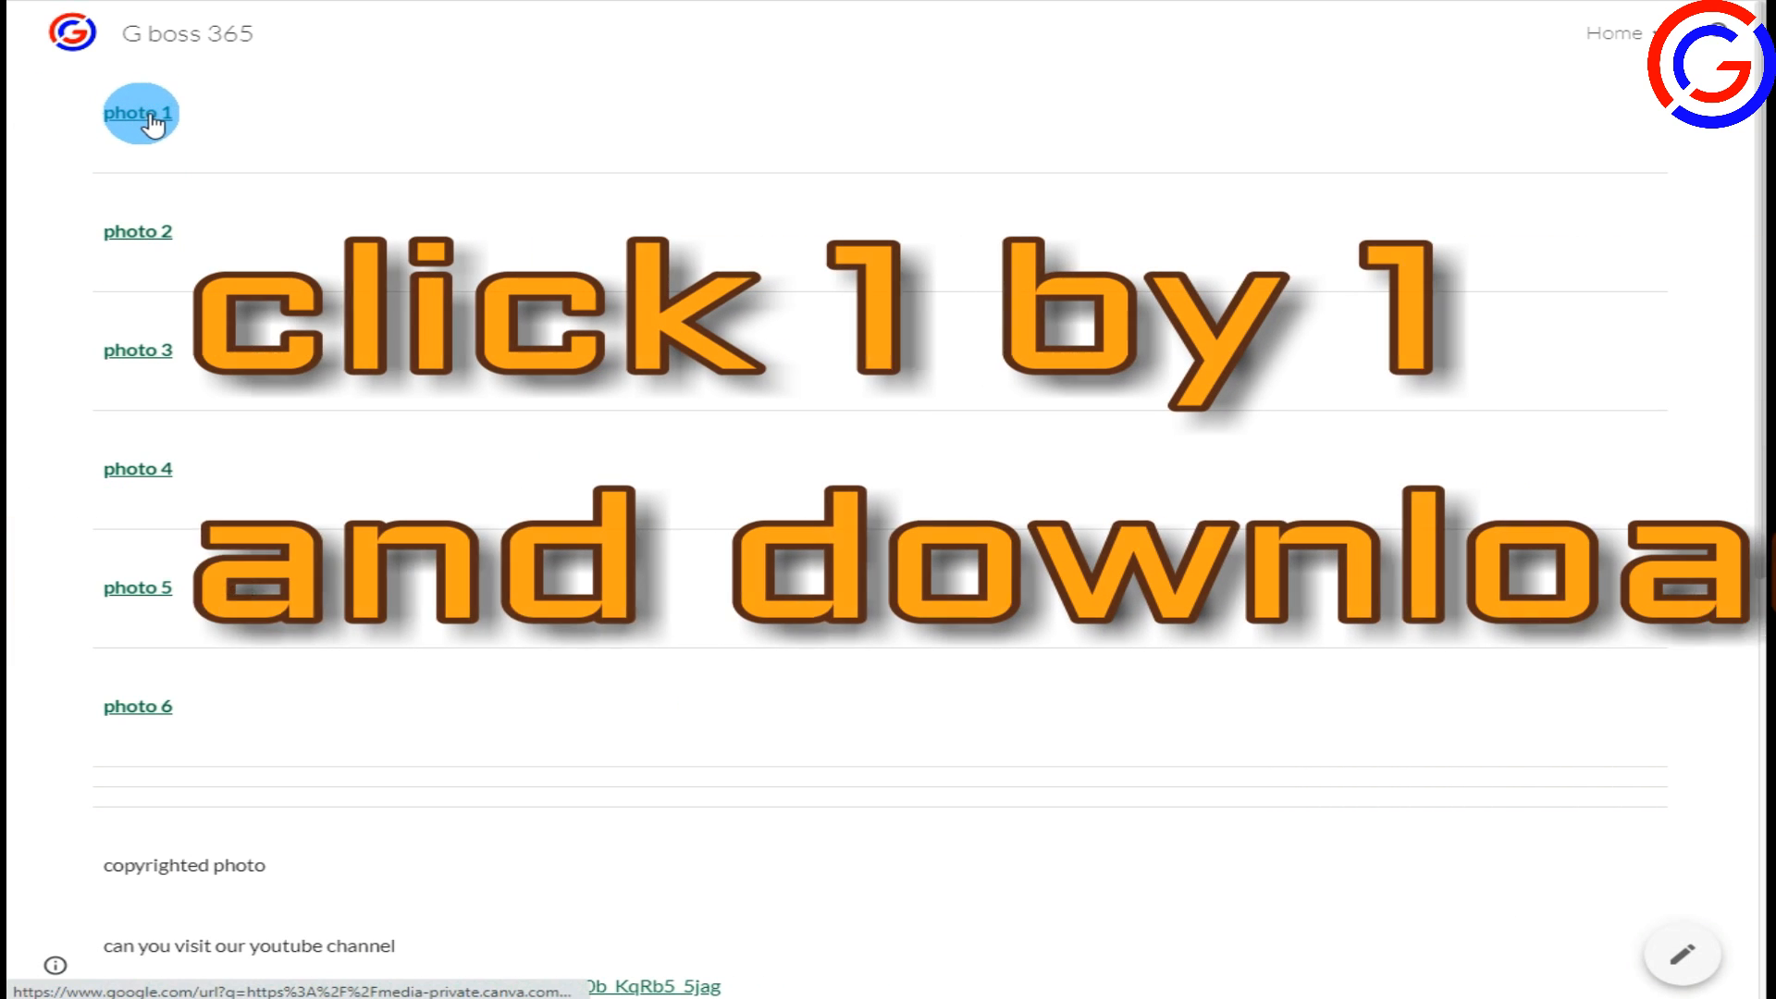
{"action": "left_click", "coordinate": [150, 115]}
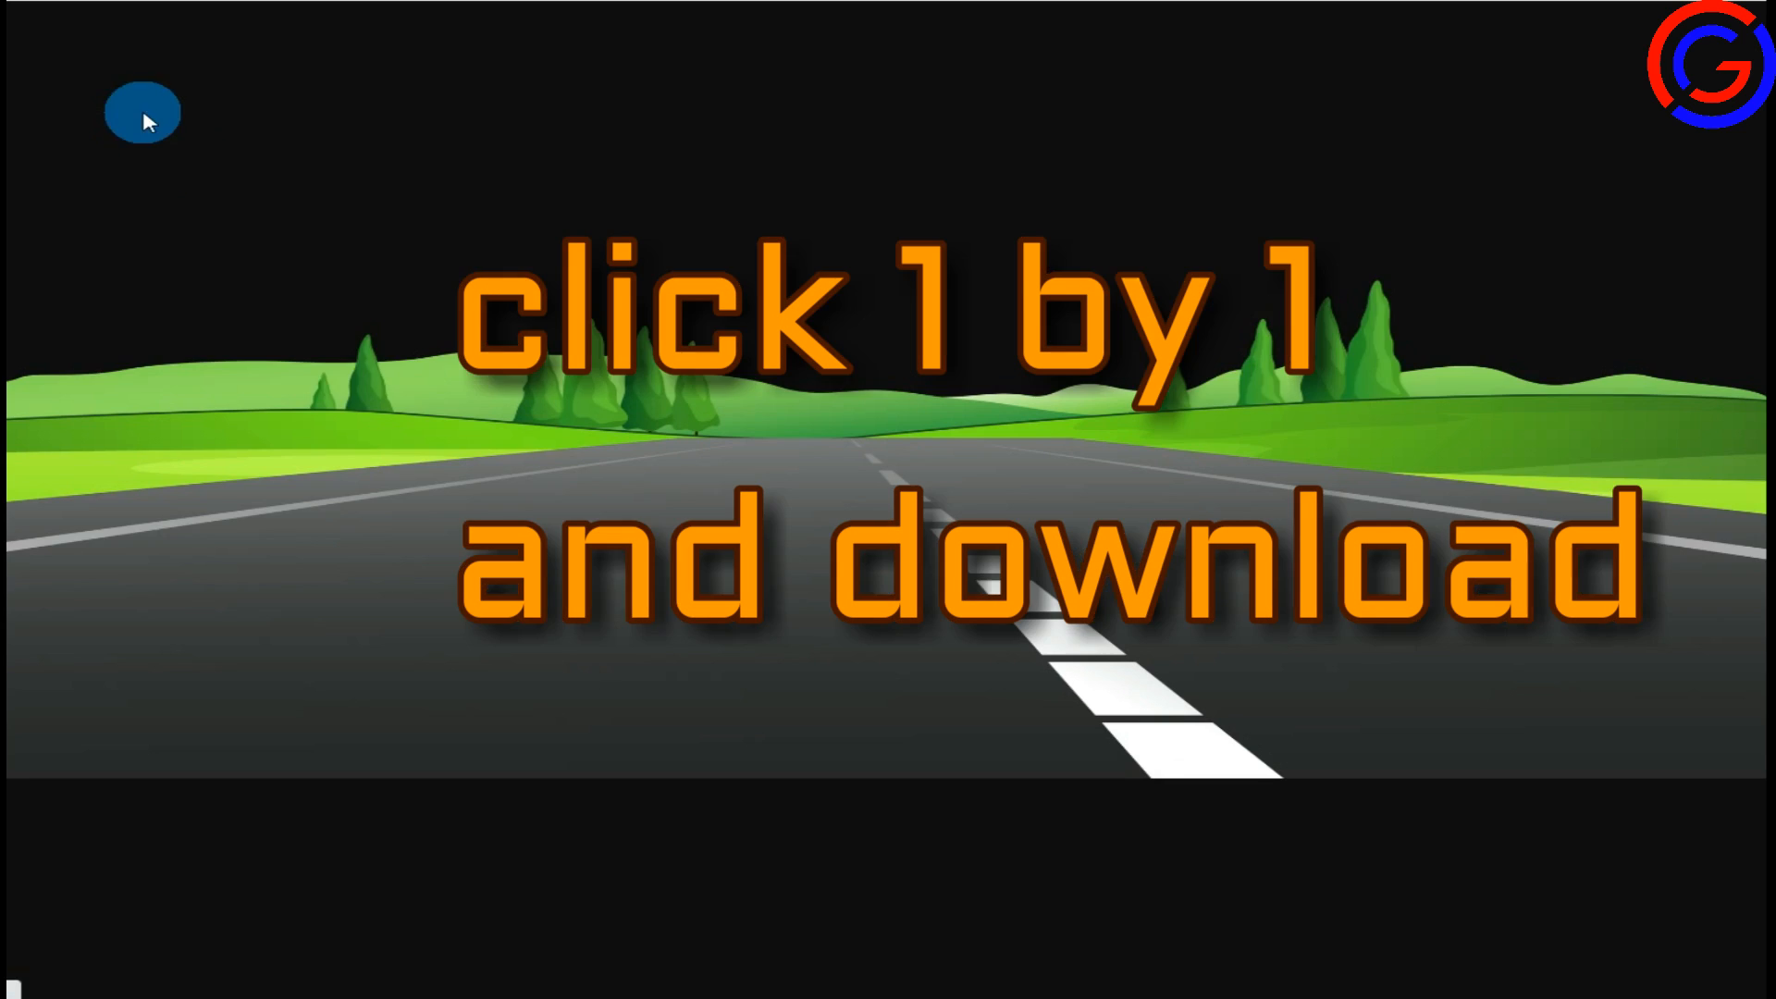
{"action": "right_click", "coordinate": [918, 462]}
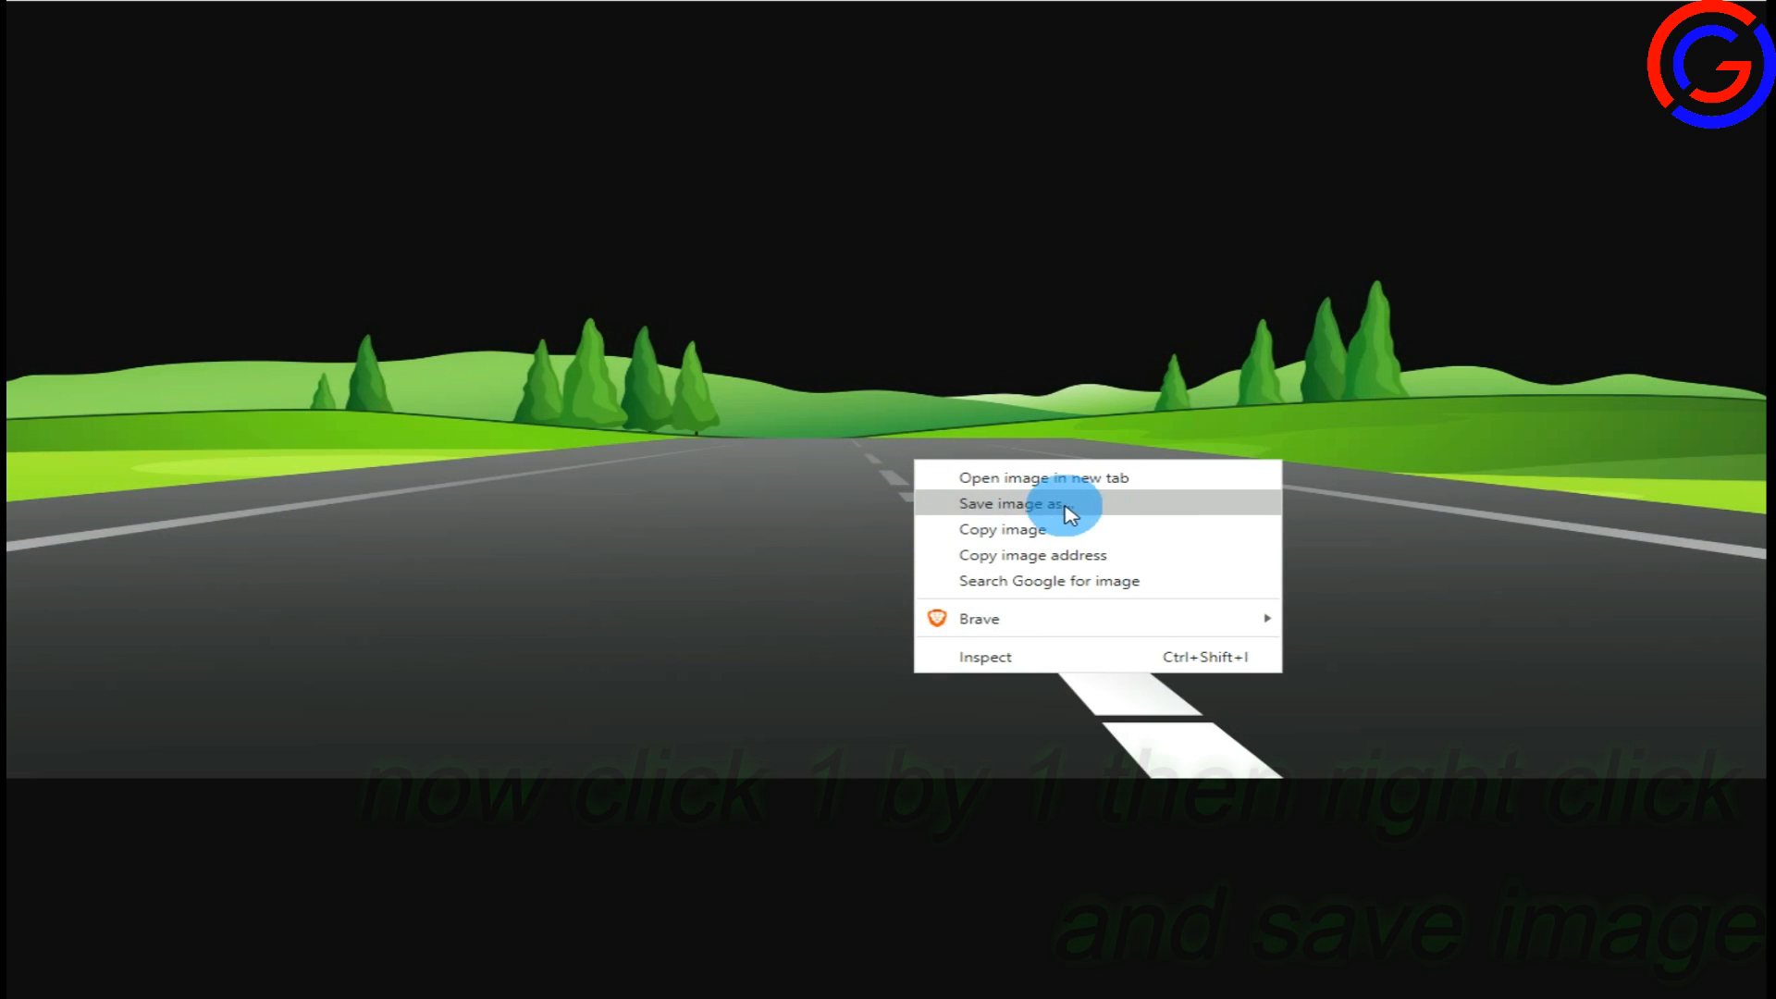
{"action": "left_click", "coordinate": [1034, 515]}
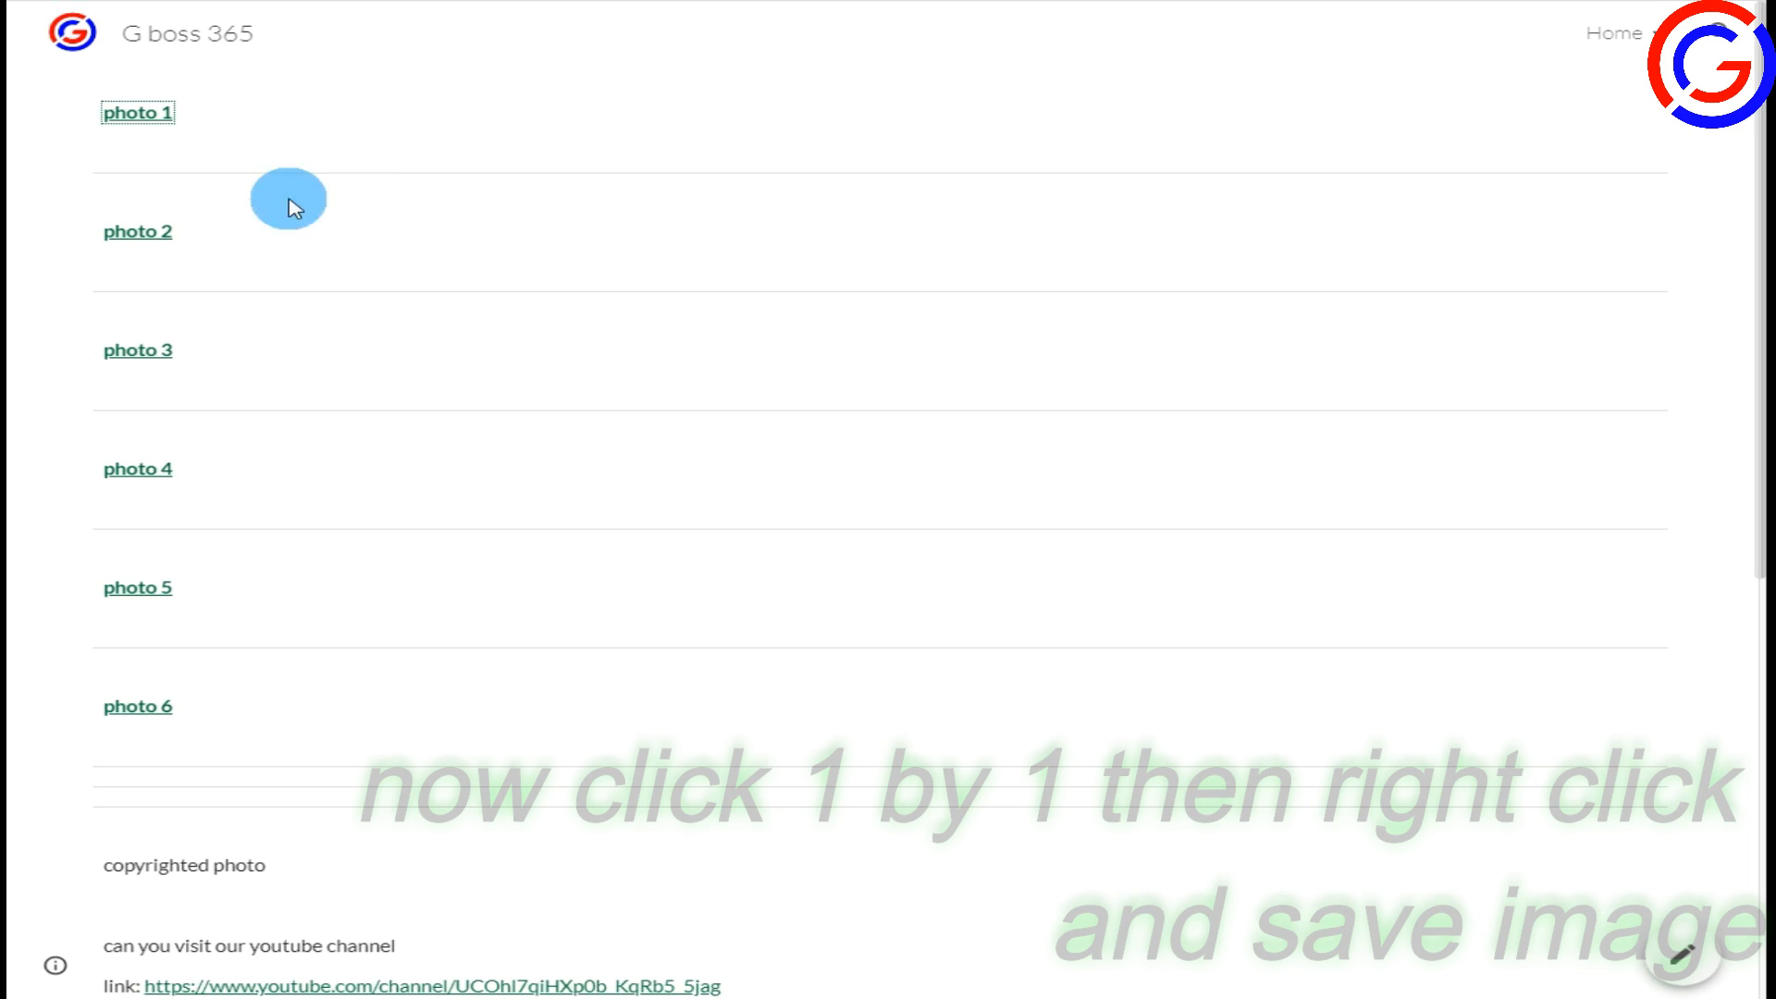
Open the photo 2 link and save the running ostrich image.
{"action": "right_click", "coordinate": [140, 229]}
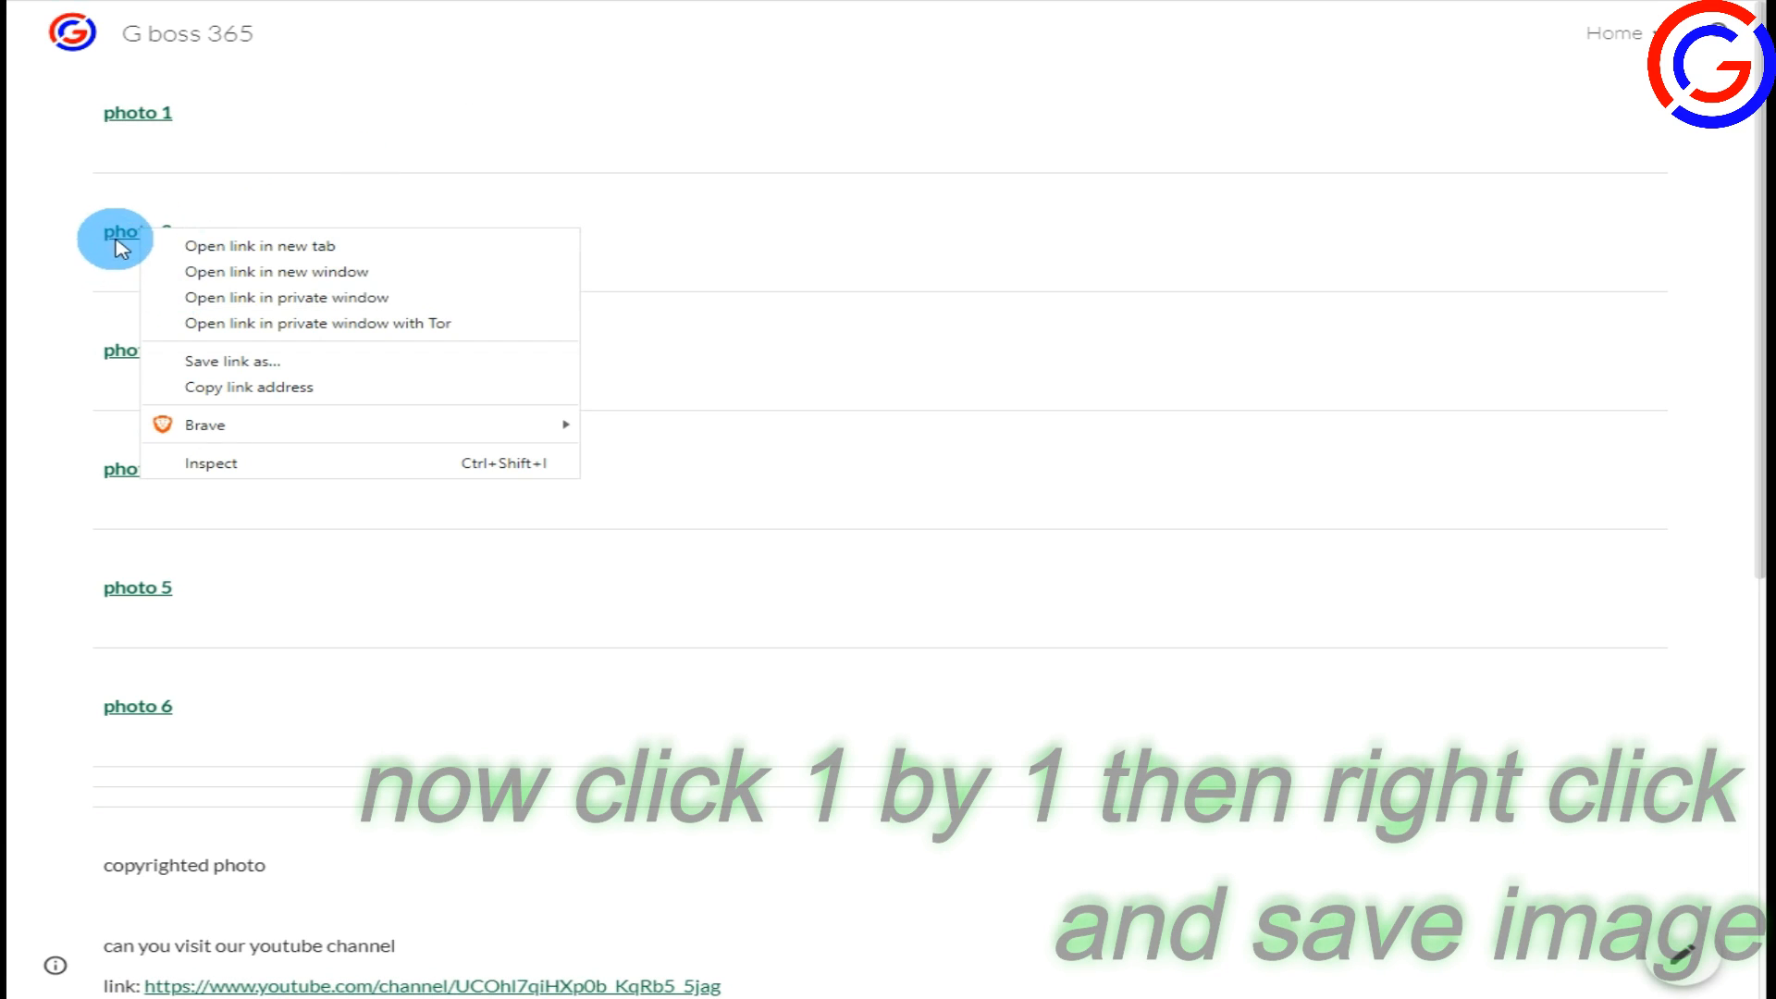
{"action": "left_click", "coordinate": [205, 288]}
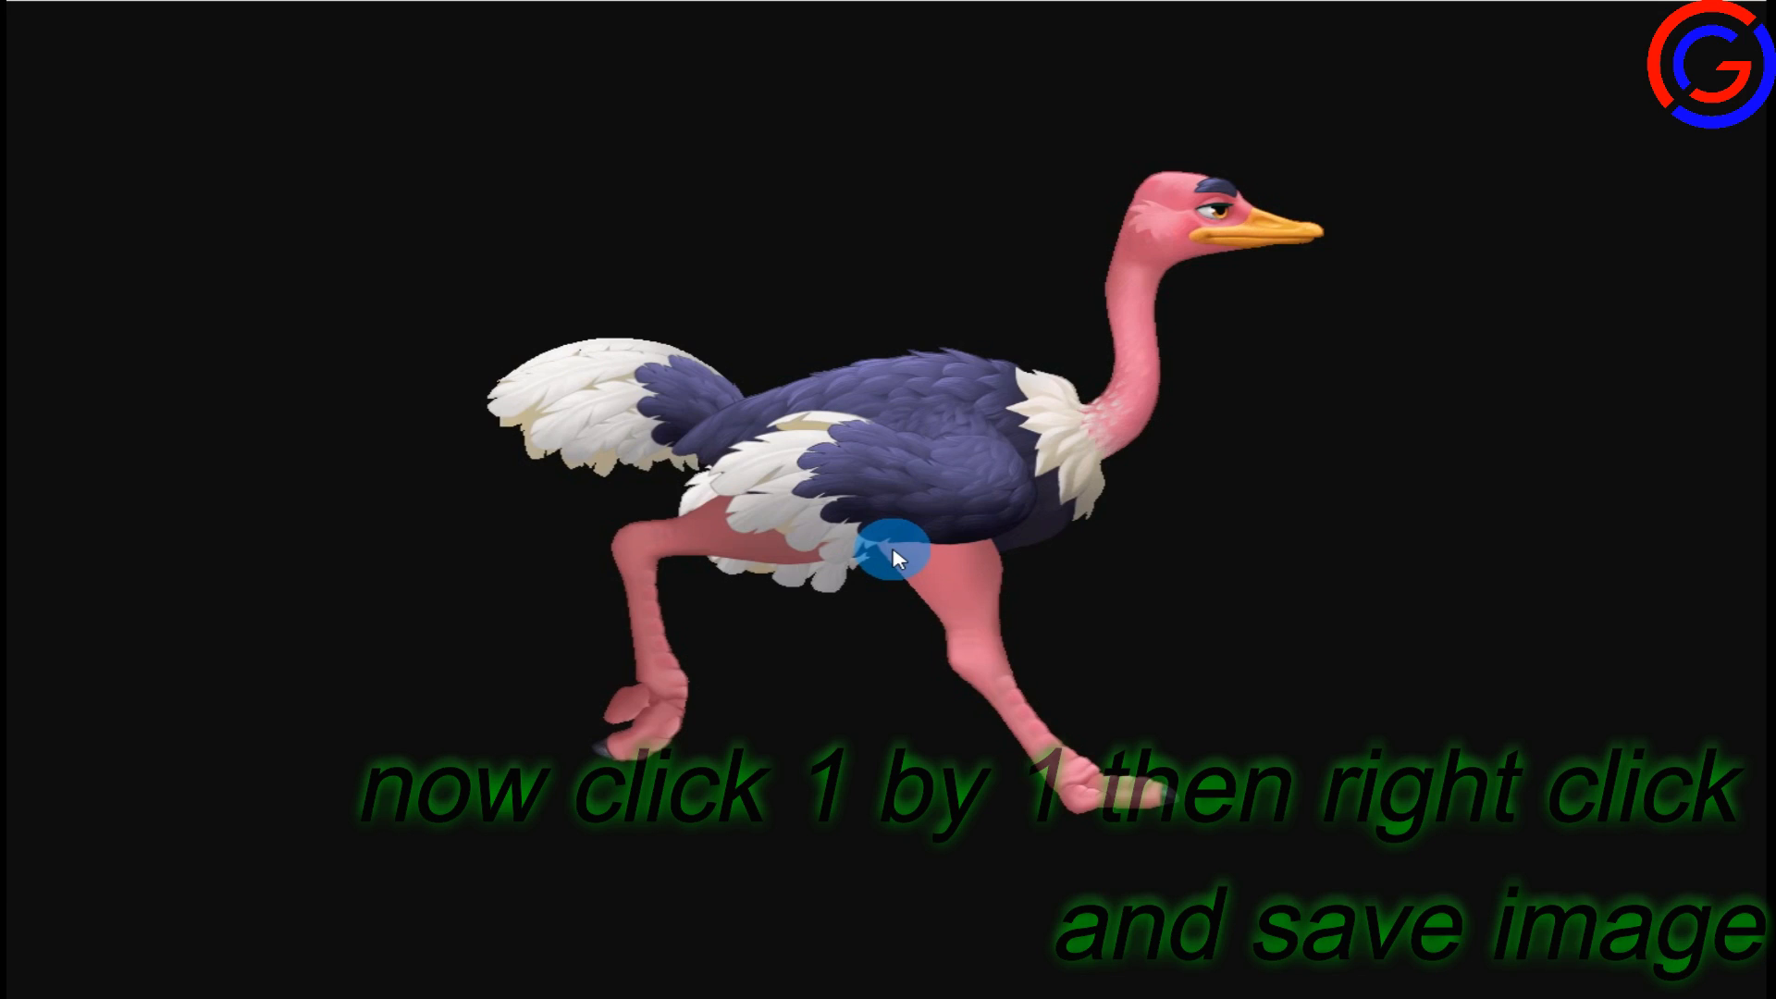
{"action": "right_click", "coordinate": [906, 464]}
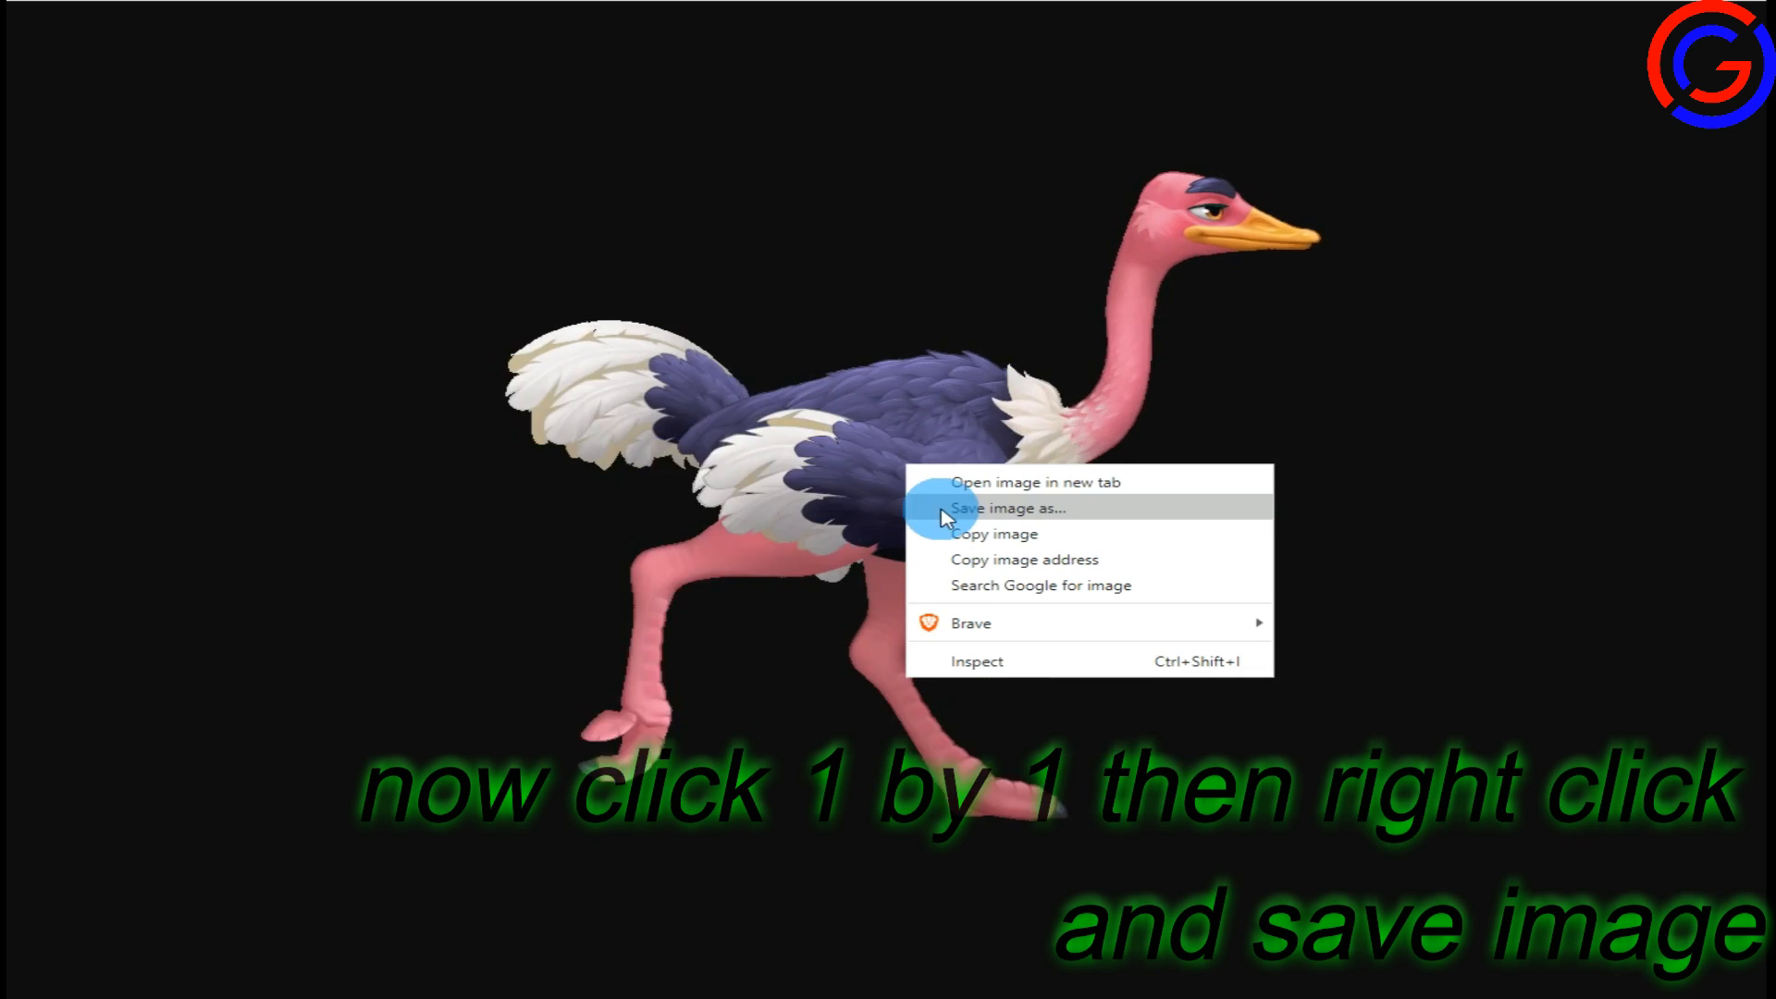
{"action": "left_click", "coordinate": [140, 407]}
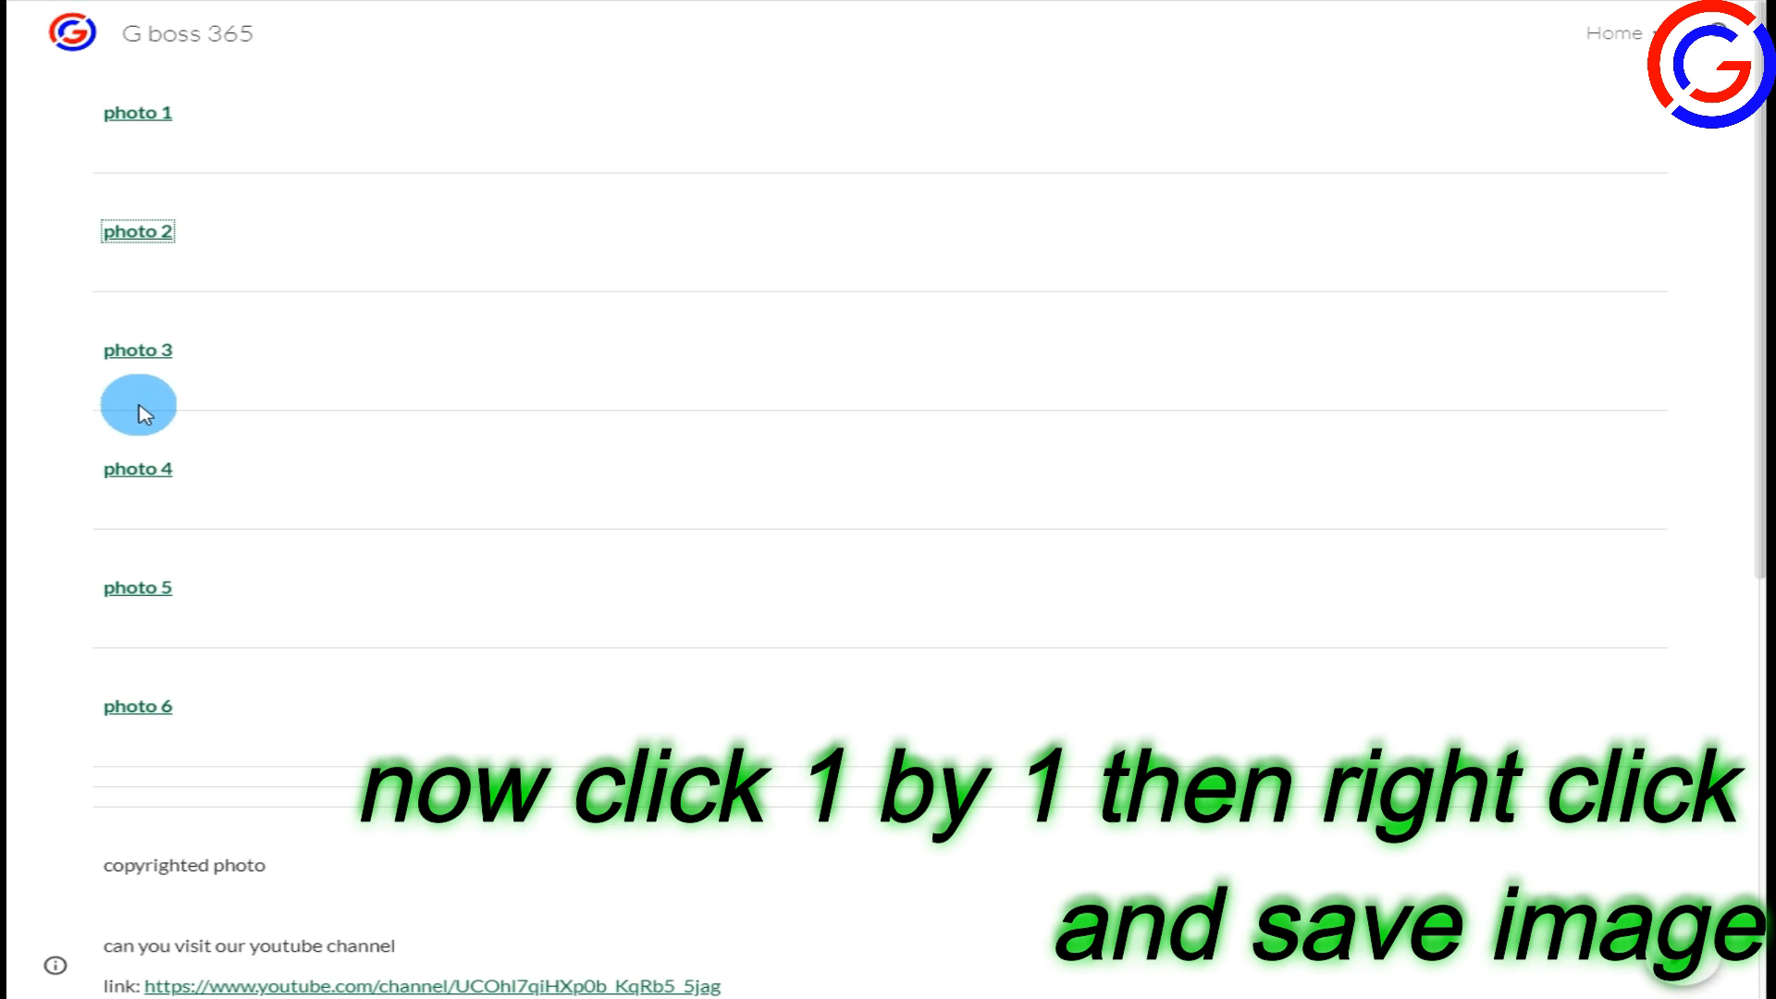
Open photo 3 and photo 4 and save the tiger and rhino images.
{"action": "left_click", "coordinate": [139, 361]}
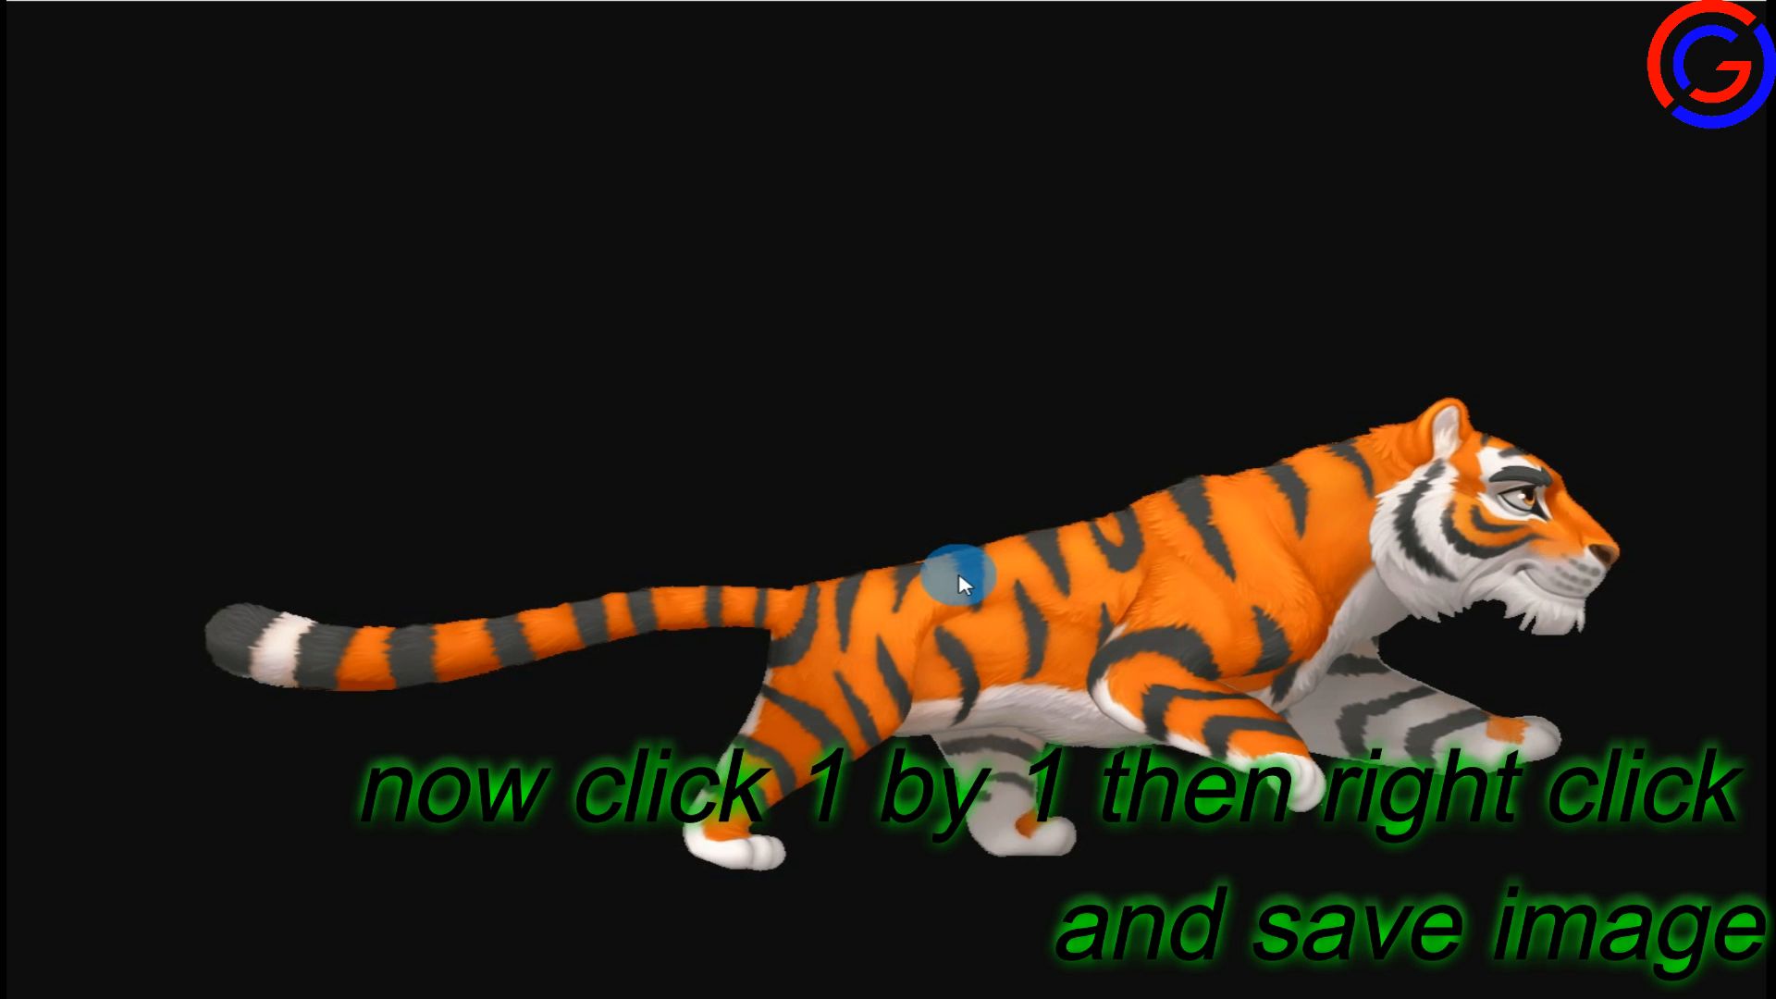
{"action": "right_click", "coordinate": [960, 578]}
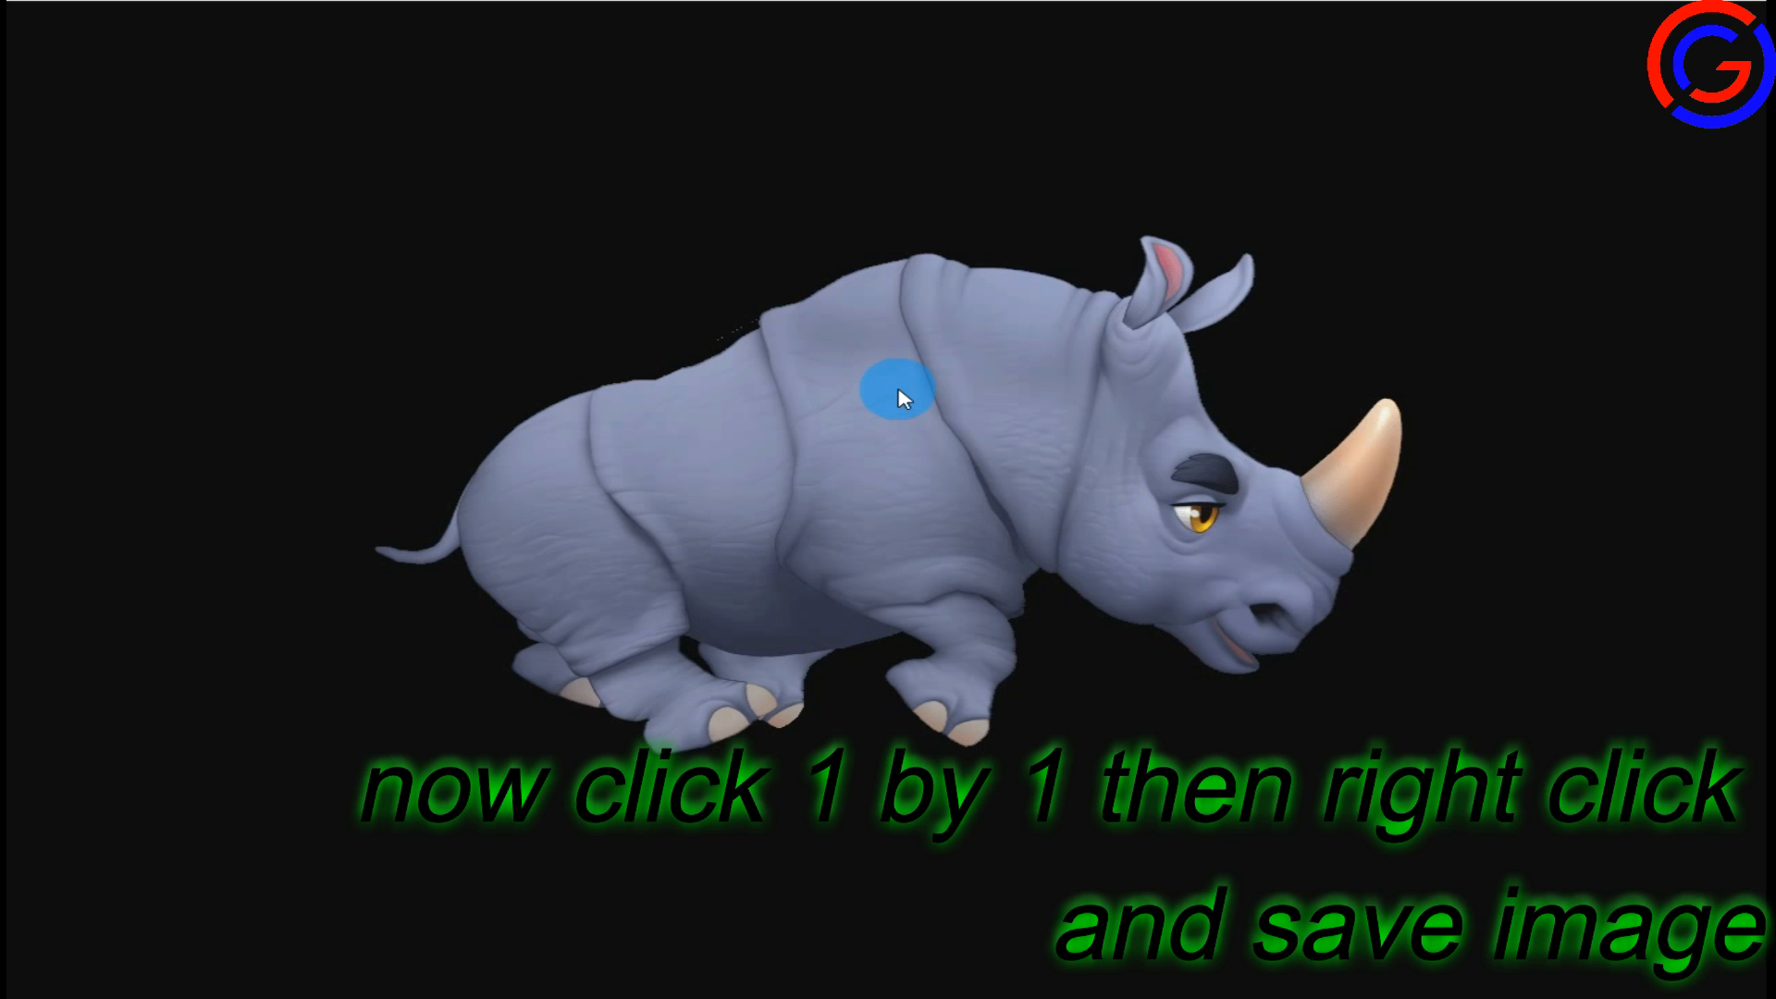
{"action": "right_click", "coordinate": [902, 391]}
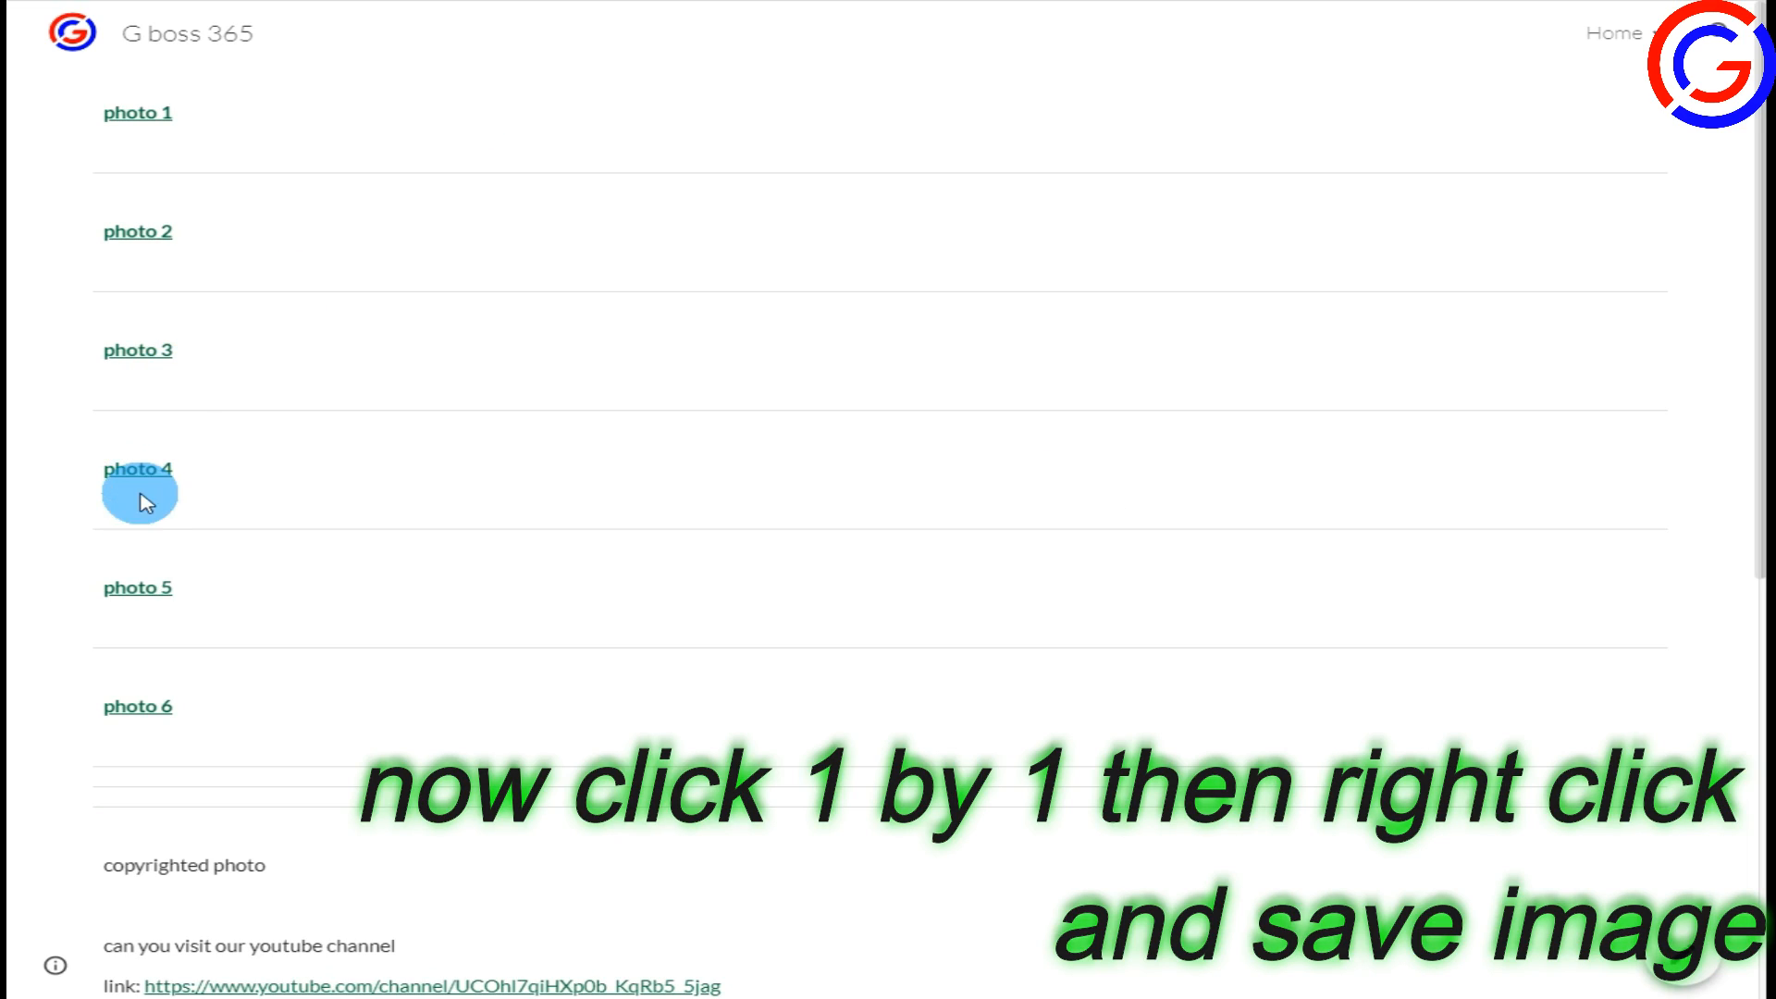
Open photo 5 and photo 6 and save the elephant and gorilla images.
{"action": "left_click", "coordinate": [139, 588]}
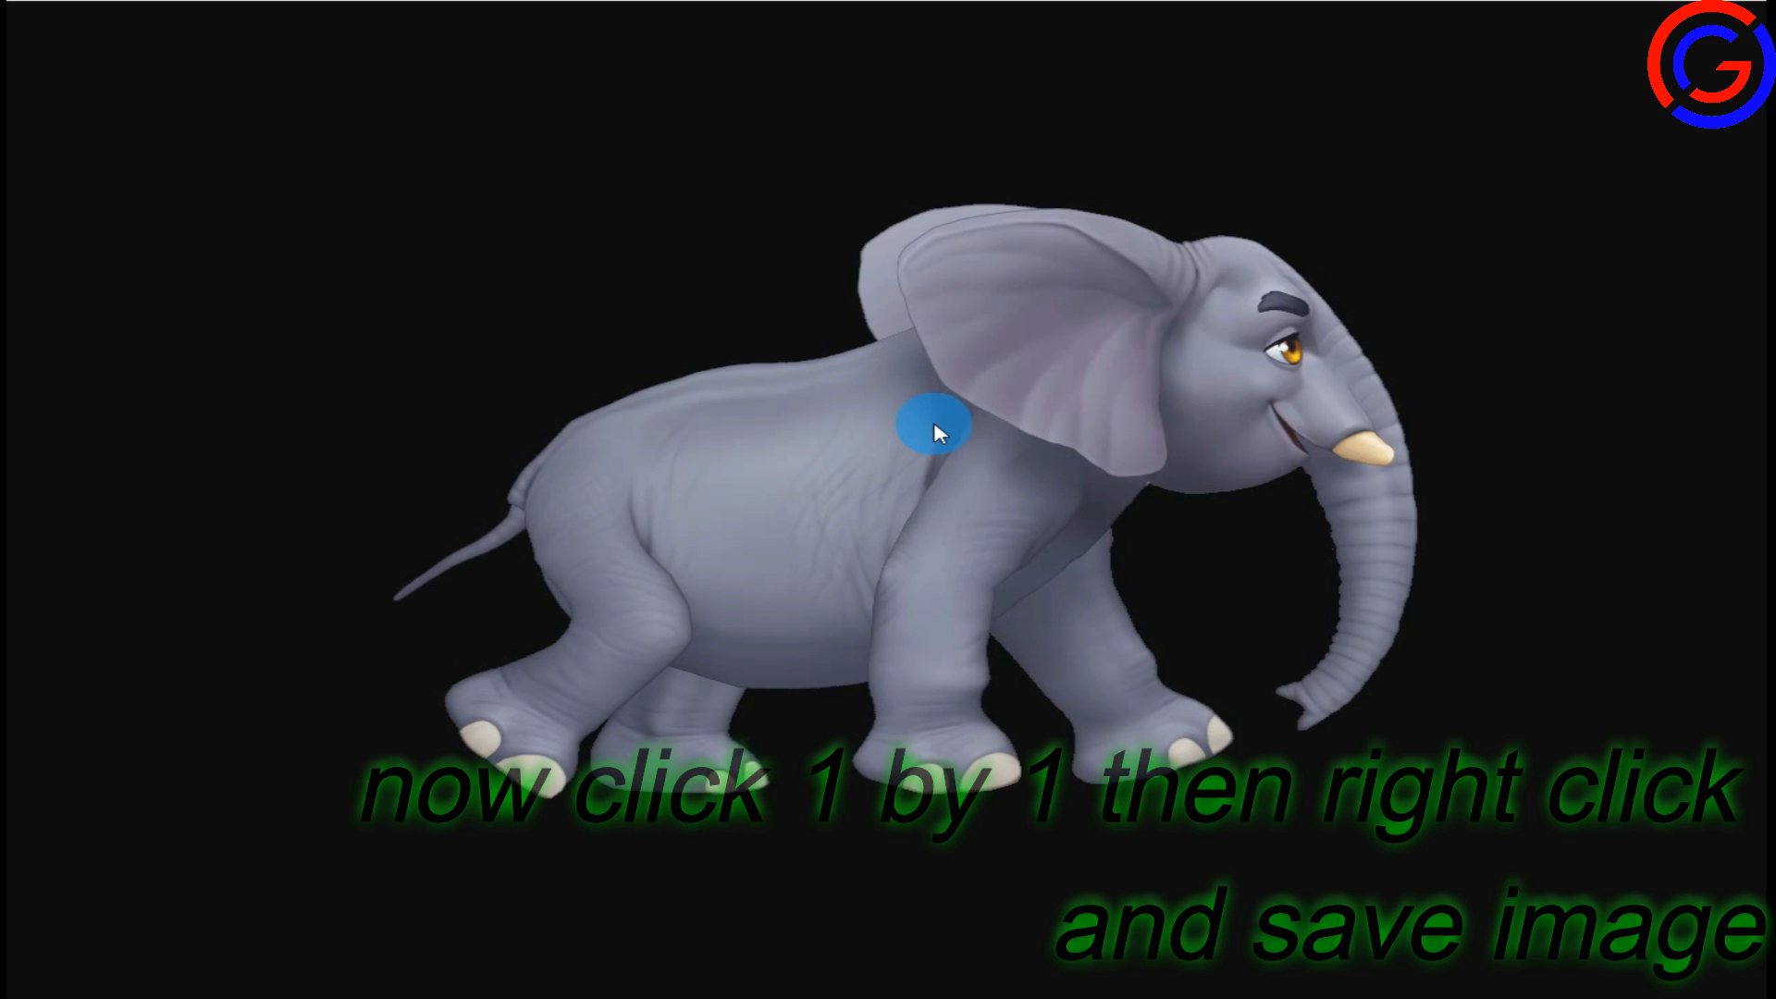
{"action": "right_click", "coordinate": [928, 419]}
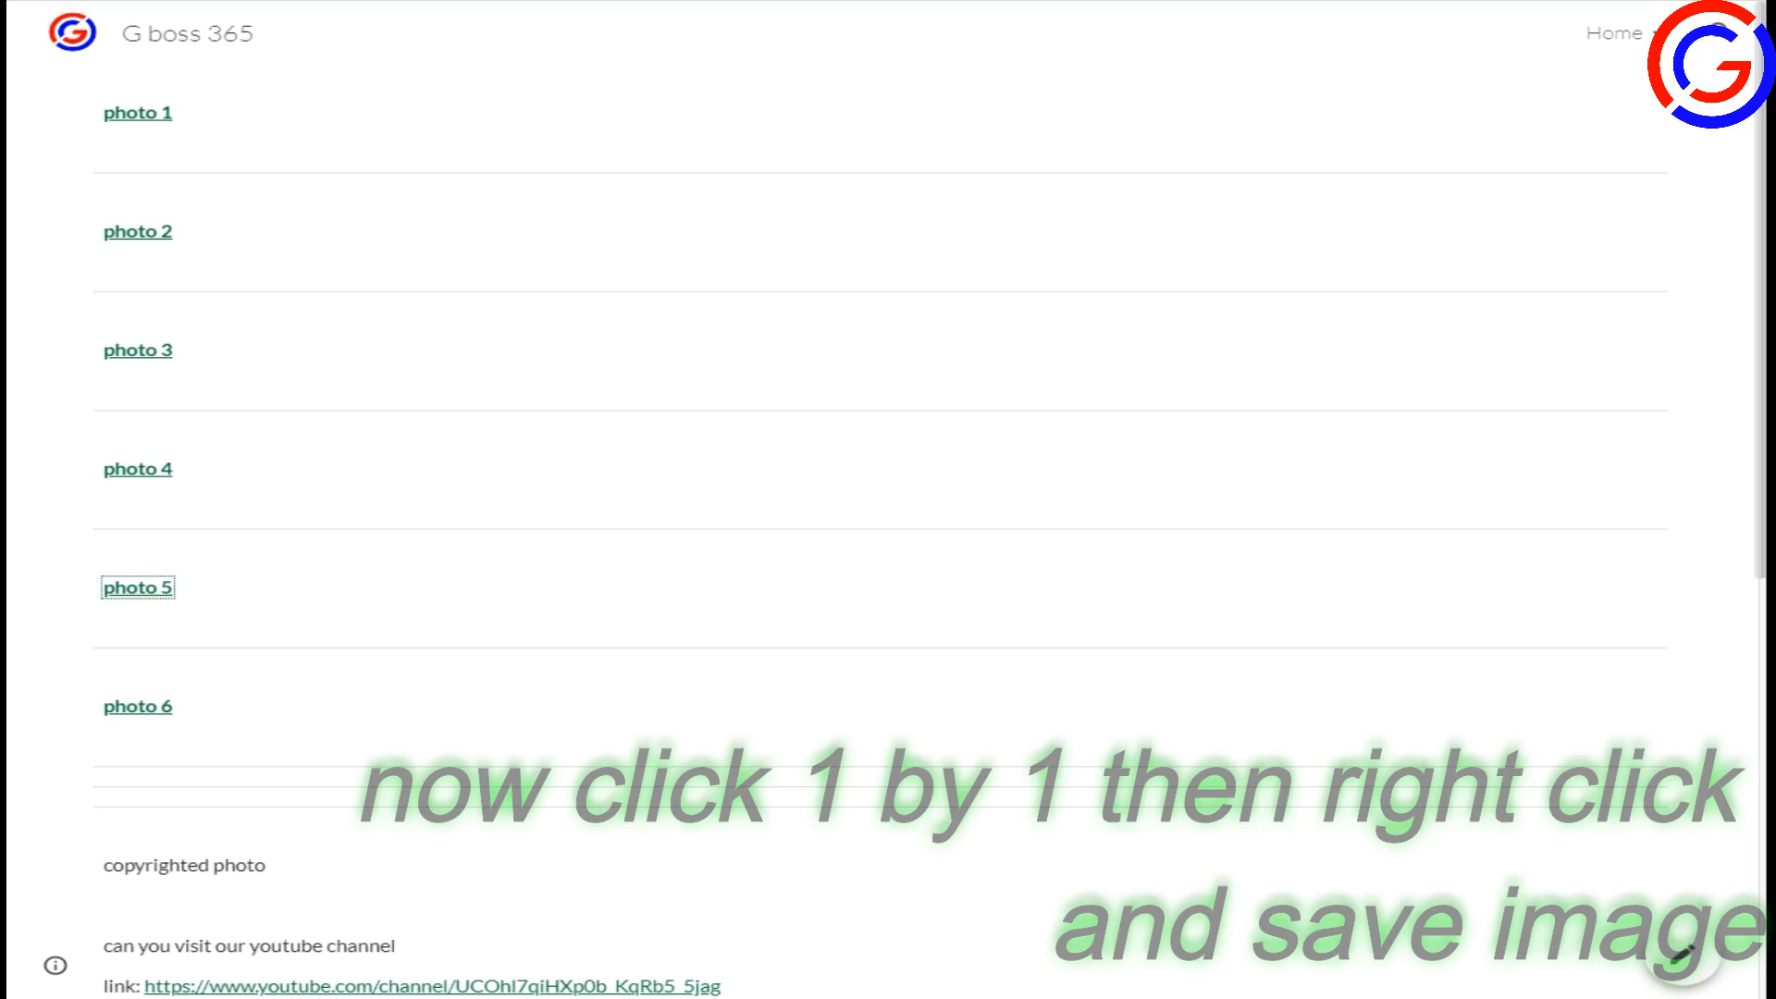
{"action": "left_click", "coordinate": [143, 711]}
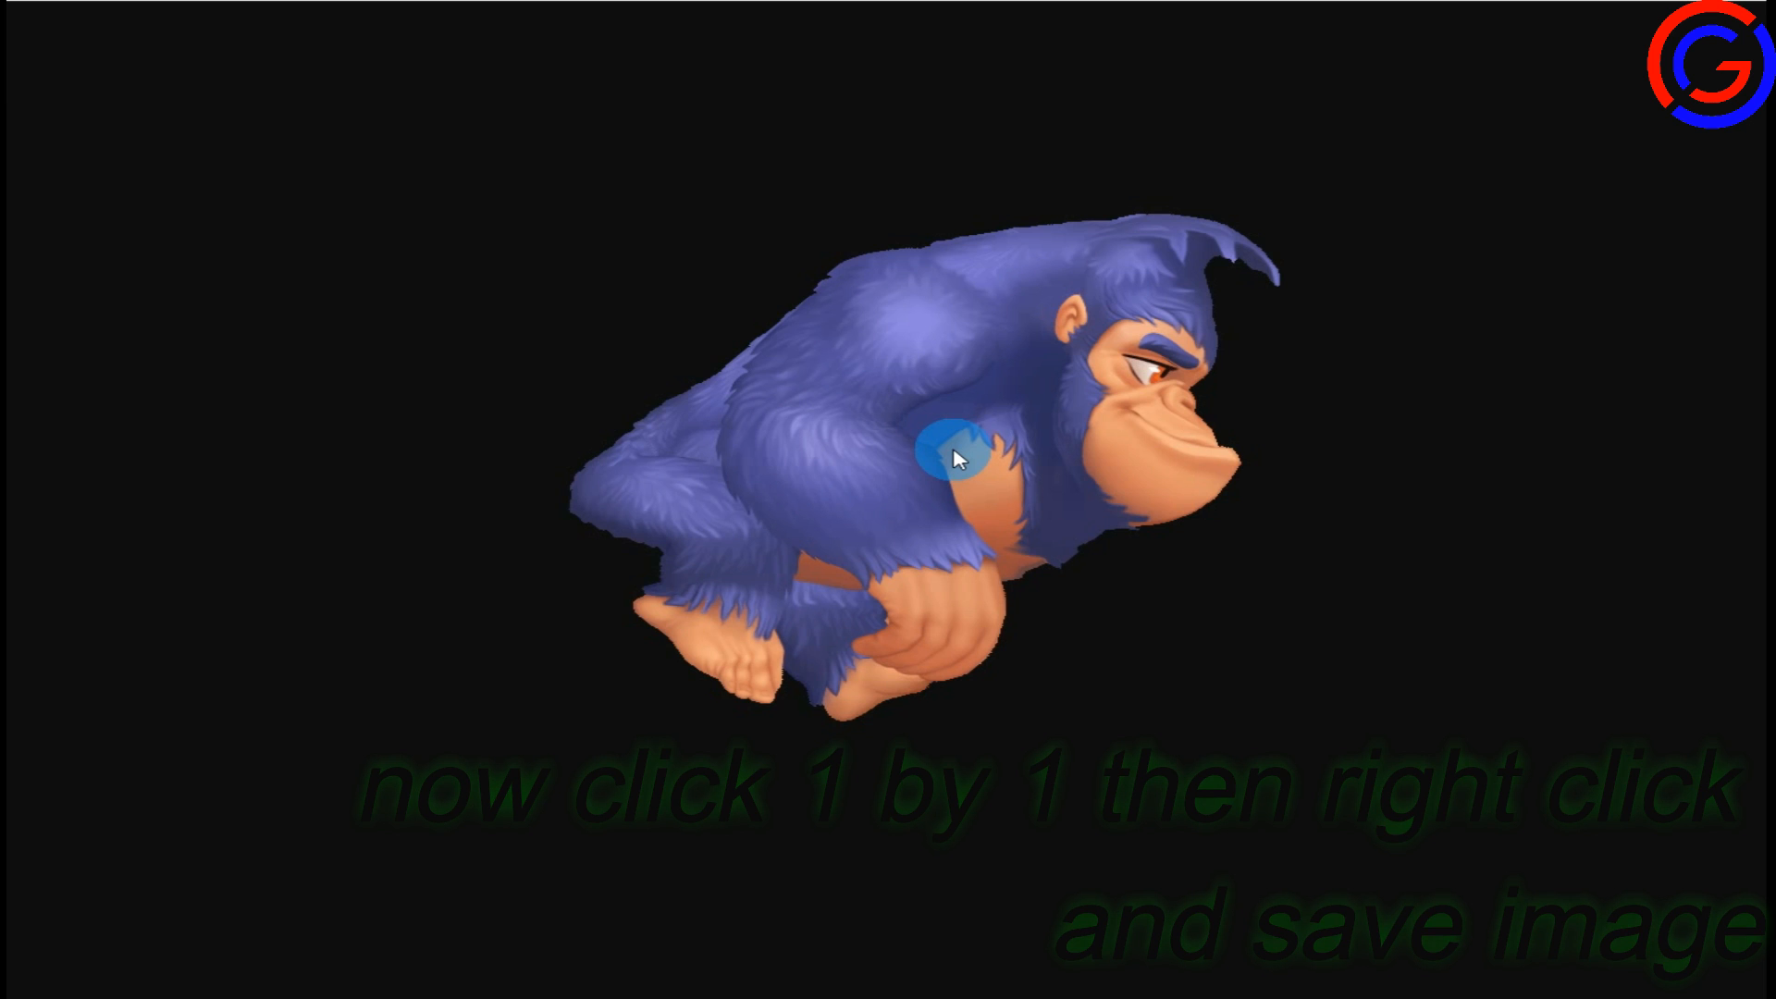
{"action": "right_click", "coordinate": [956, 455]}
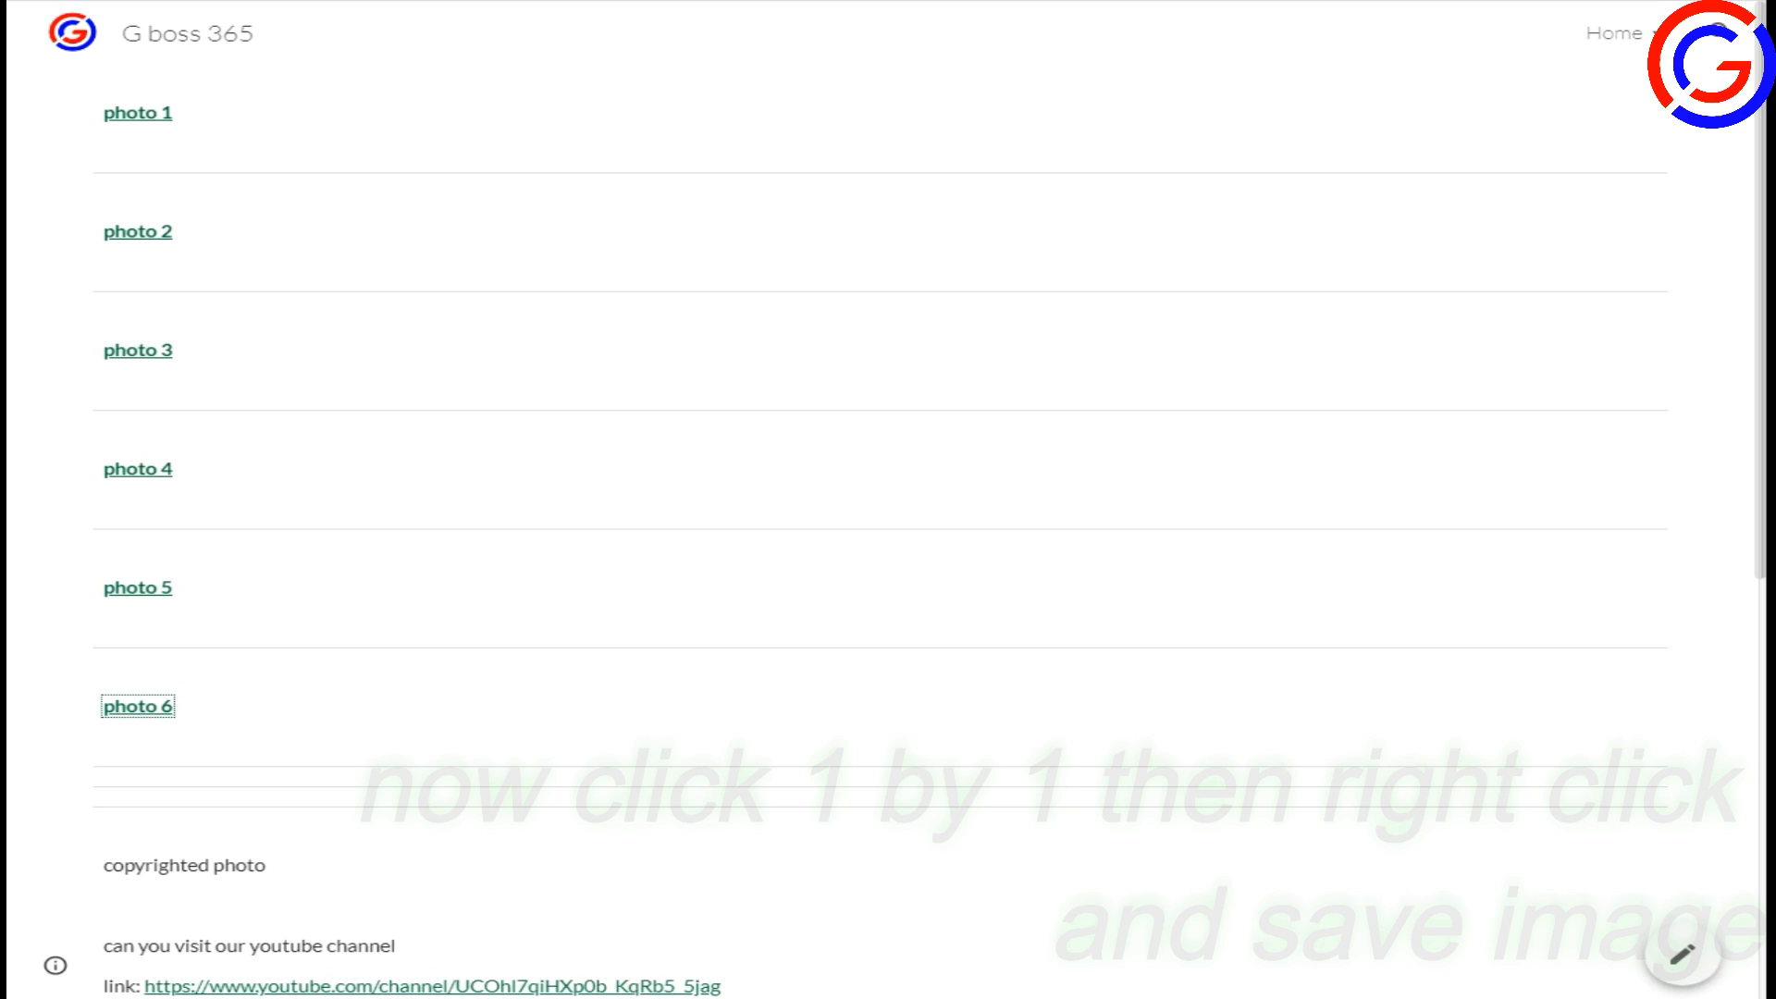
Examine the copyright note and the channel, Facebook and website links below the photo list.
{"action": "scroll", "coordinate": [498, 647], "scroll_direction": "down", "scroll_amount": 7}
{"action": "left_click_drag", "start_coordinate": [112, 130], "coordinate": [512, 821]}
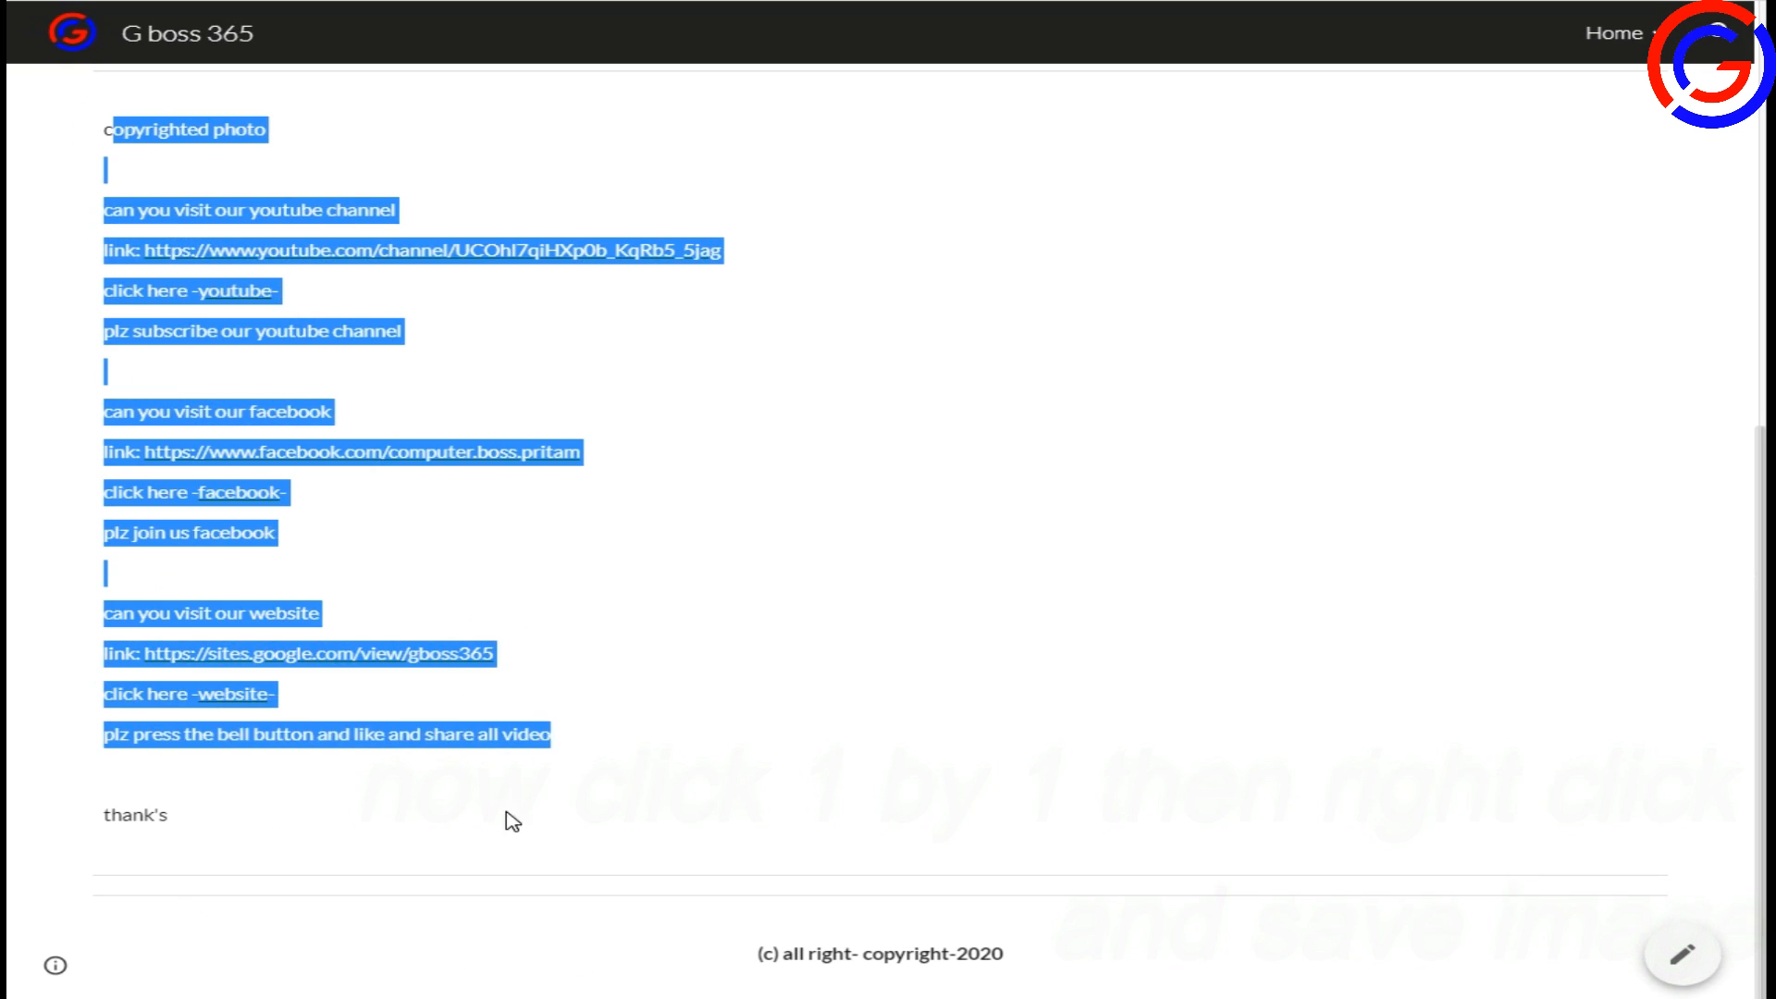
{"action": "left_click", "coordinate": [805, 745]}
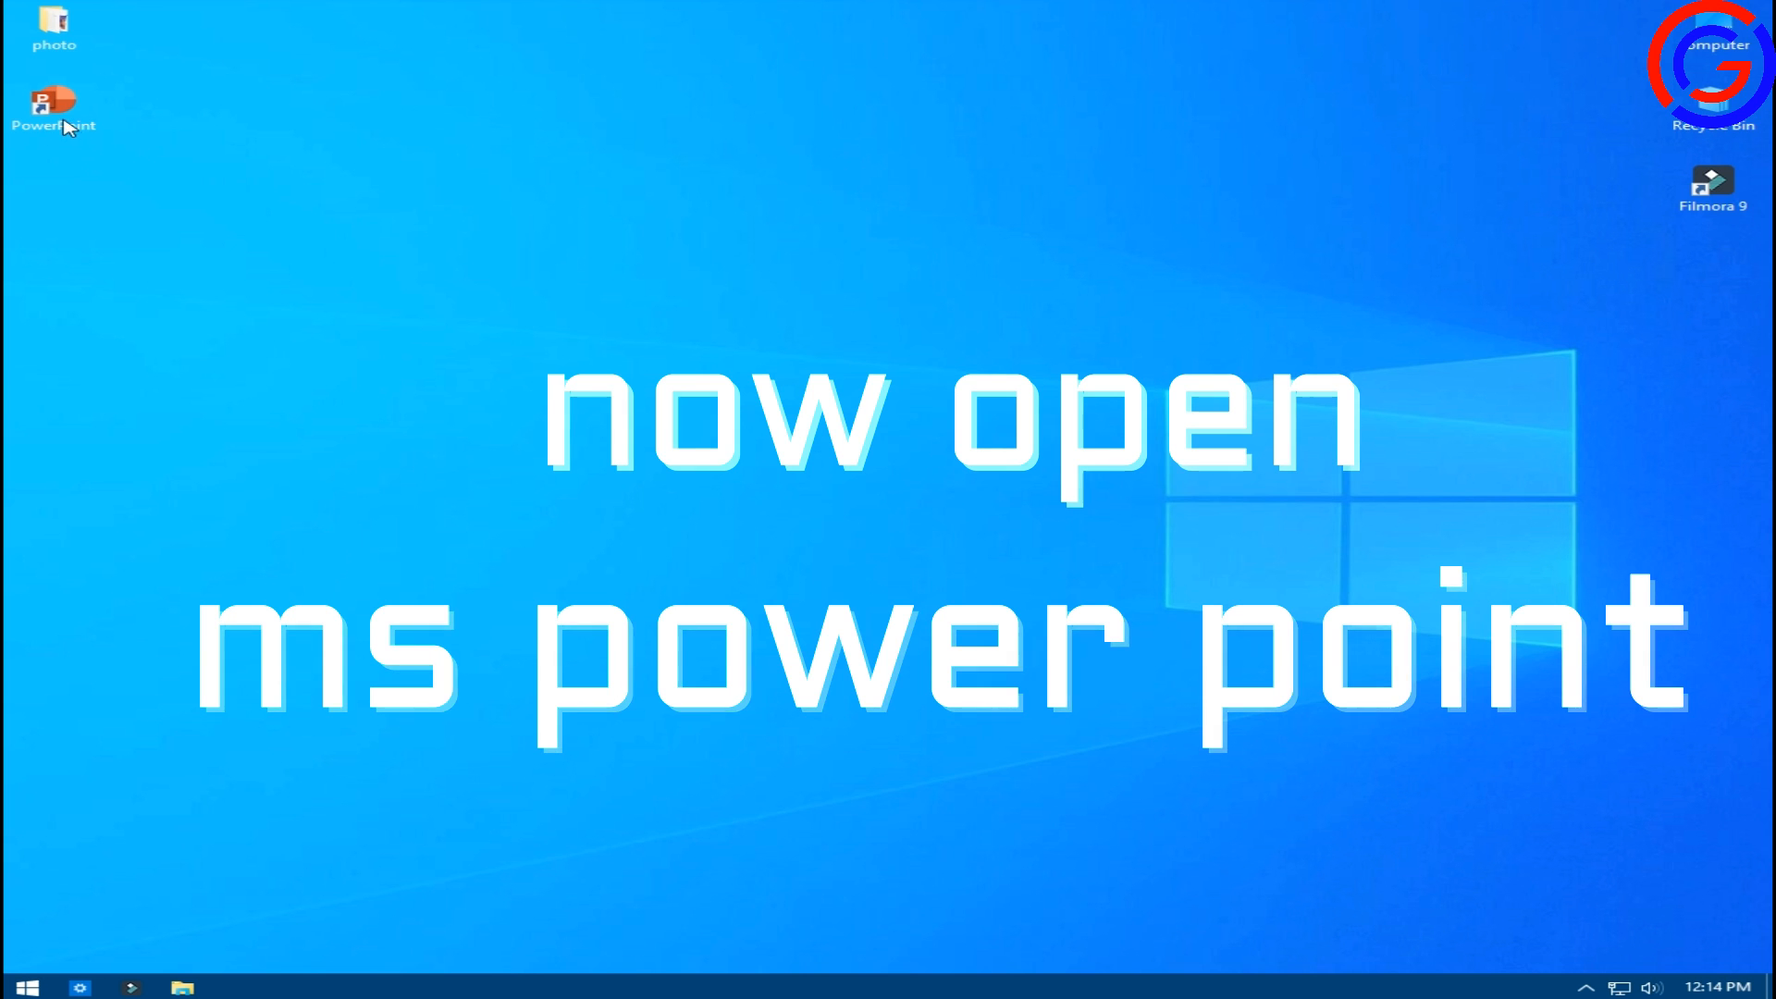
Start PowerPoint with a blank presentation and delete the title and subtitle placeholders from the first slide.
{"action": "double_click", "coordinate": [63, 113]}
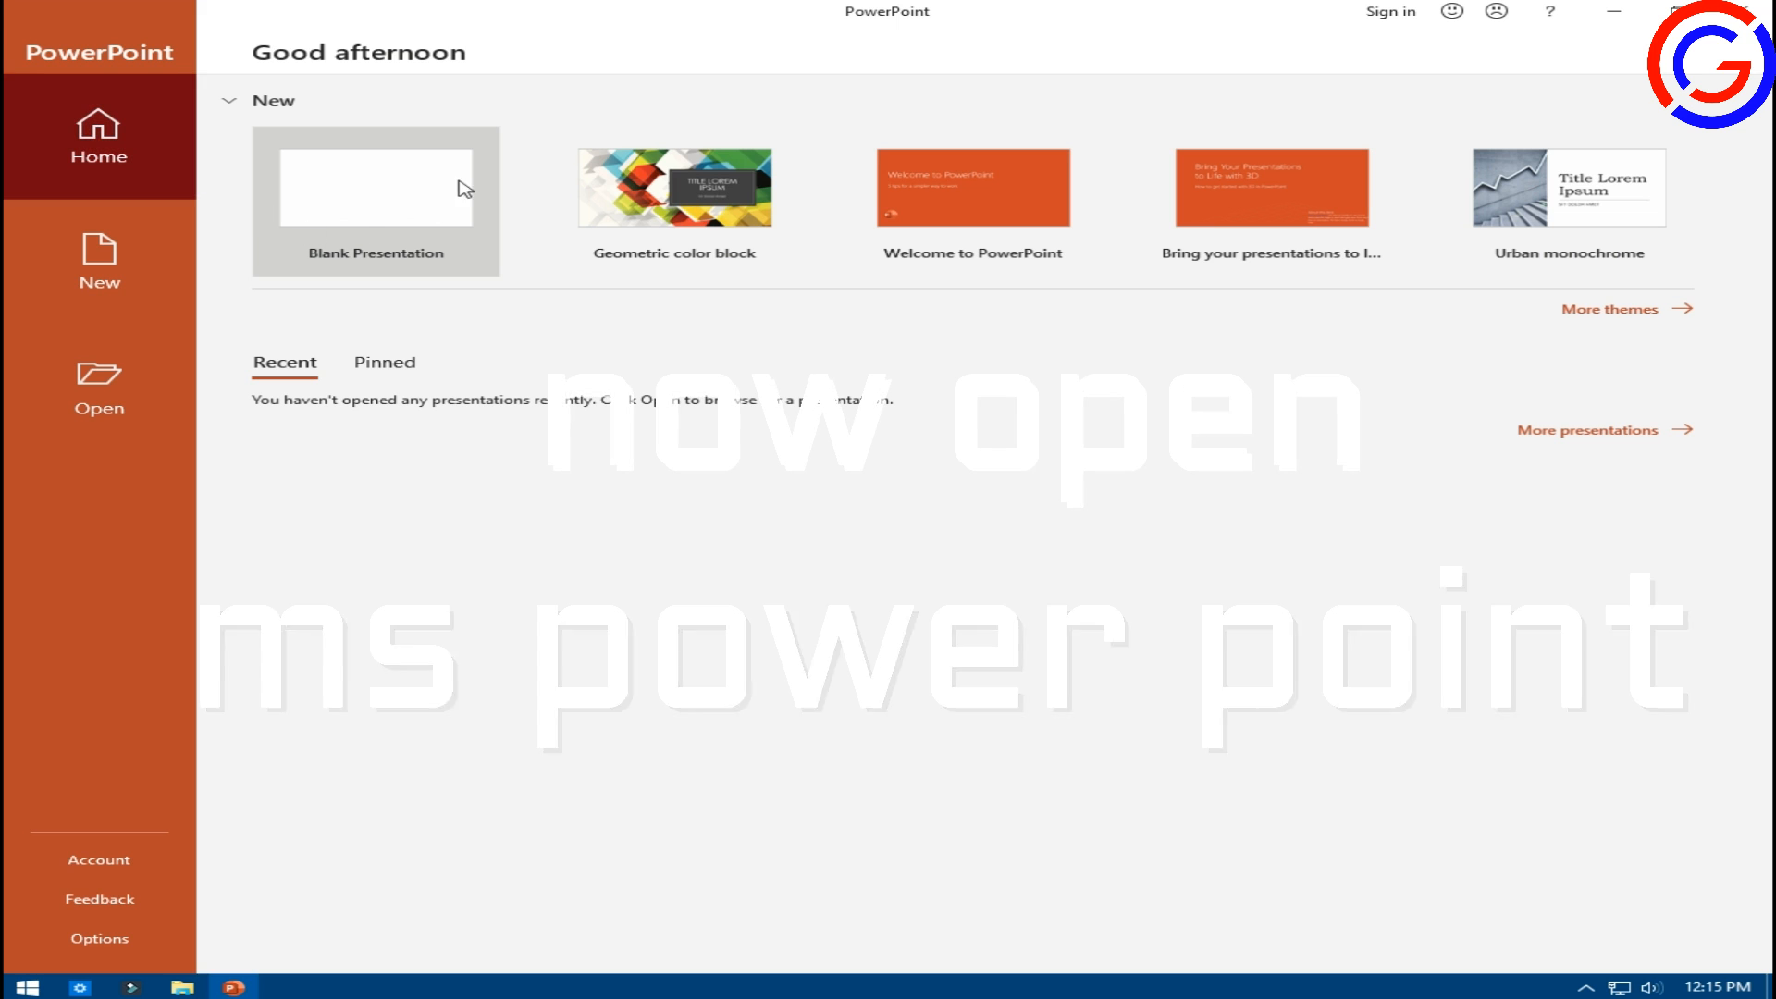
{"action": "left_click", "coordinate": [428, 197]}
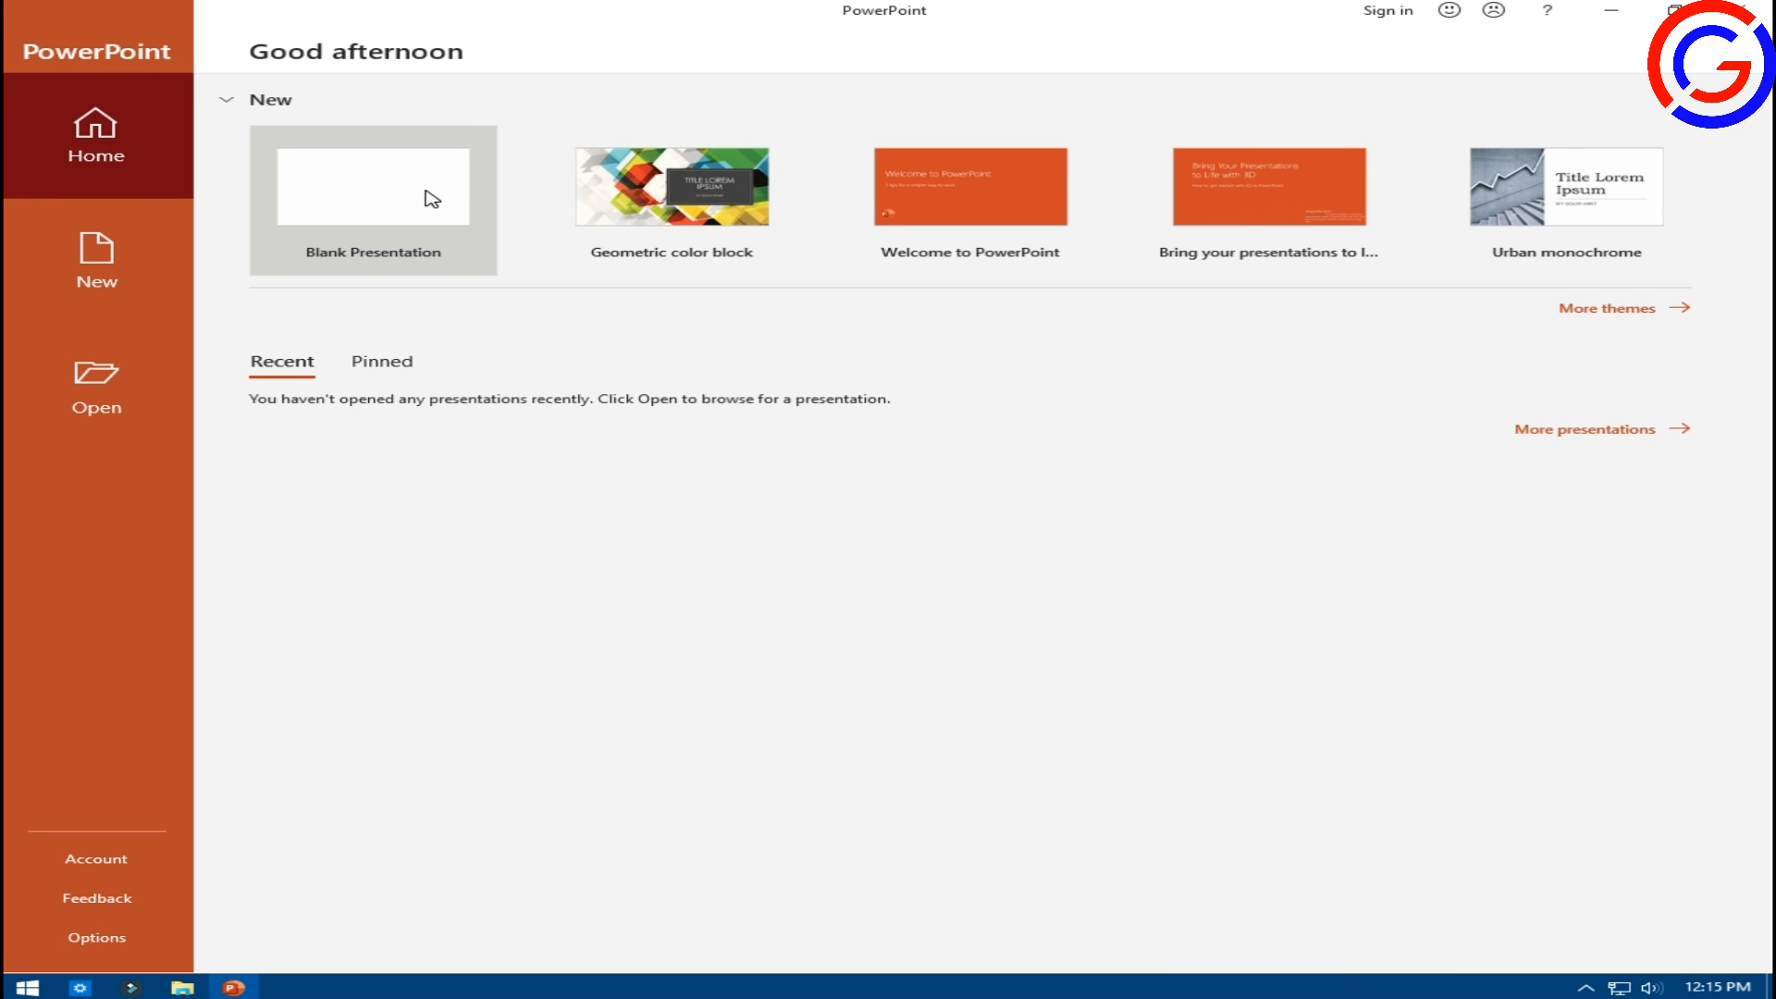
{"action": "mouse_move", "coordinate": [536, 346]}
{"action": "left_mouse_down"}
{"action": "mouse_move", "coordinate": [614, 408]}
{"action": "mouse_move", "coordinate": [1605, 727]}
{"action": "left_mouse_up"}
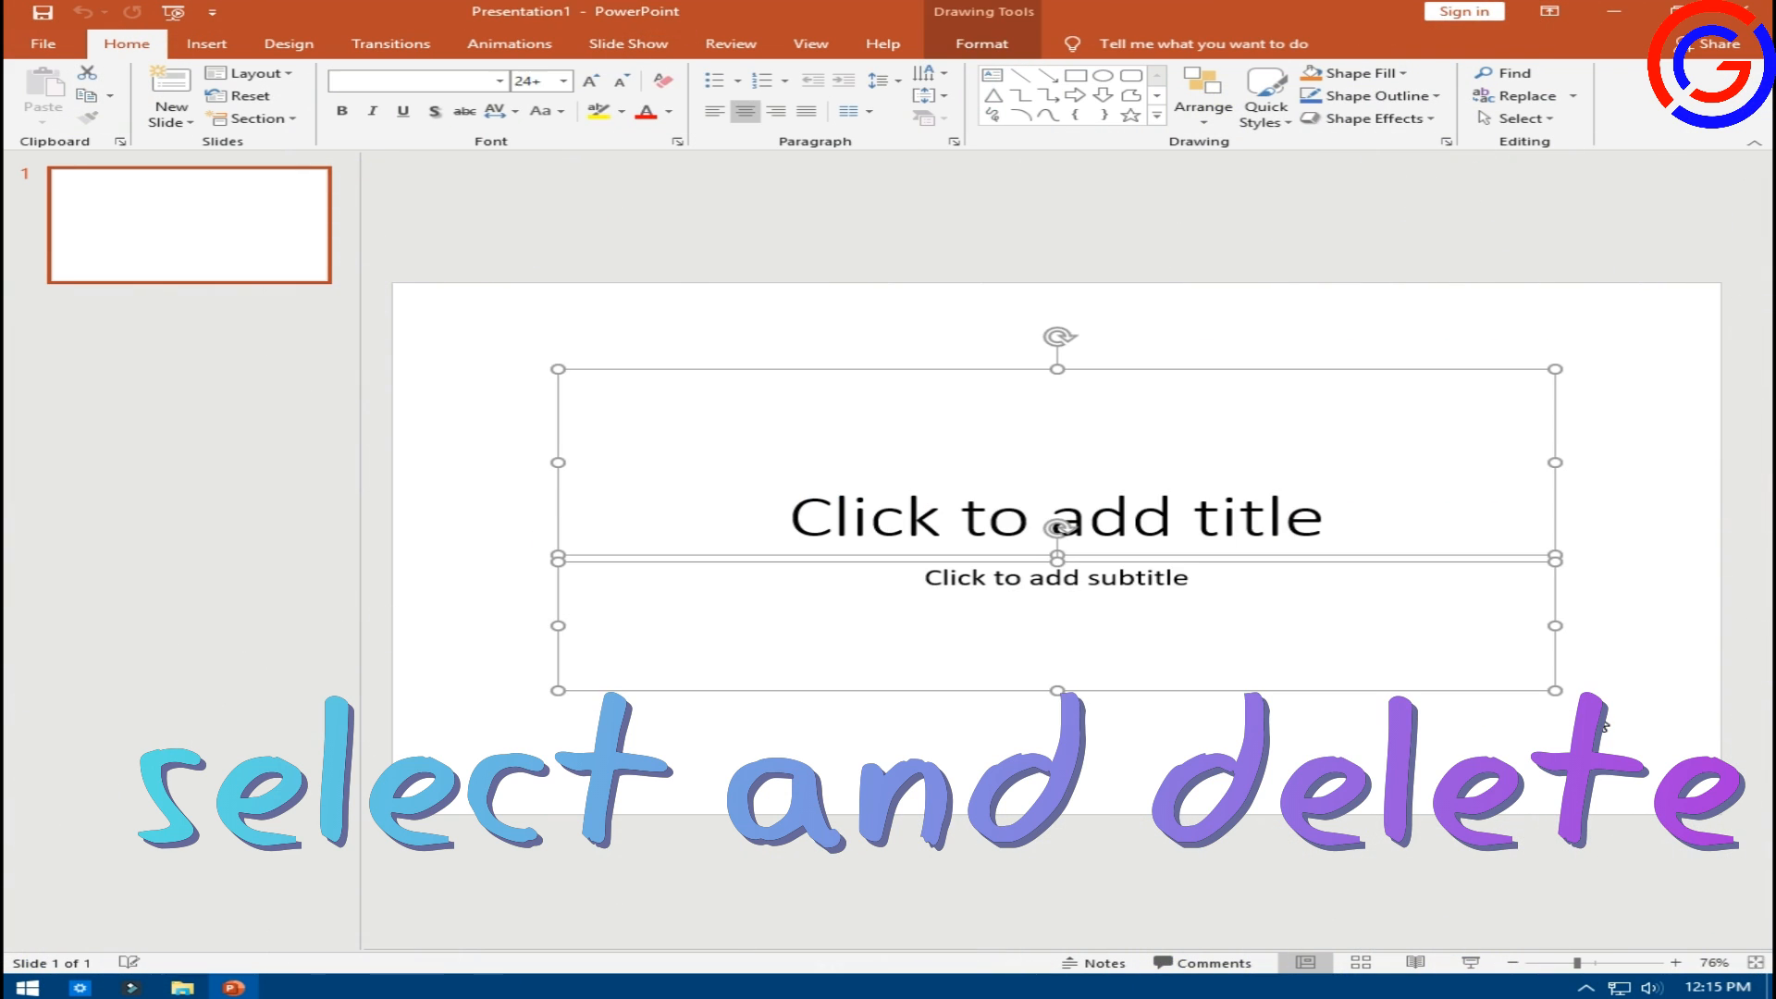
{"action": "key", "text": "Delete"}
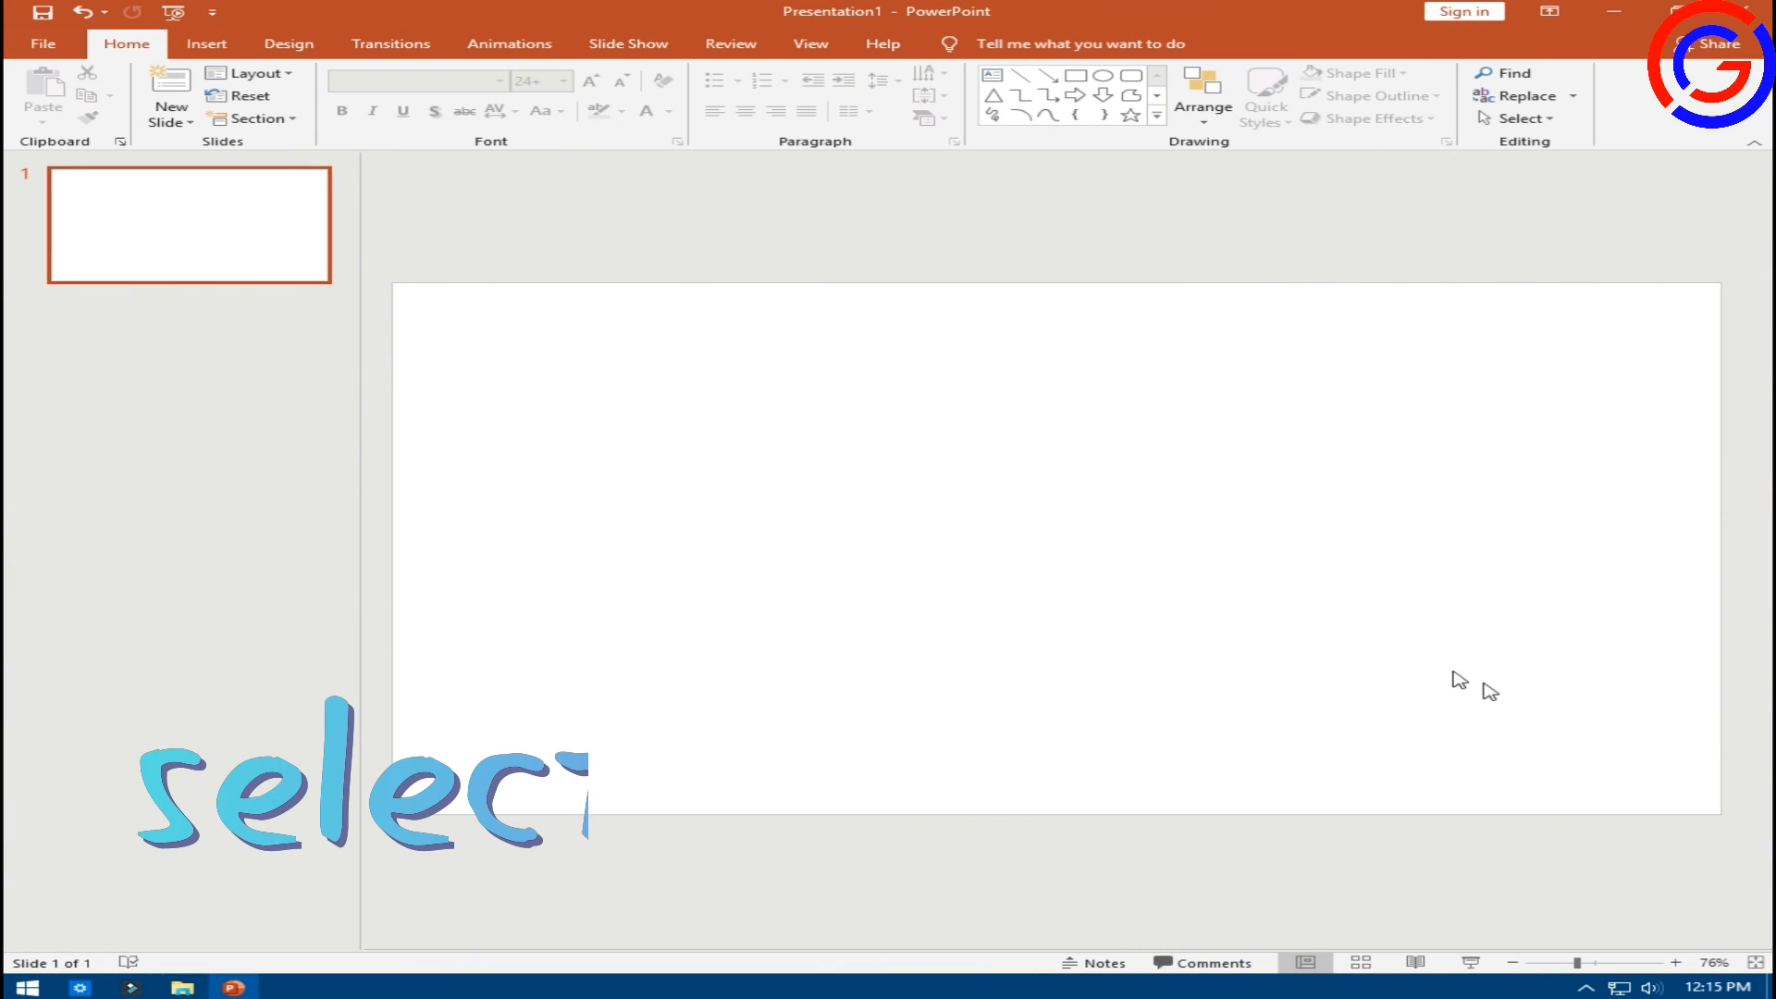
Insert the picture 1.png from the desktop's photo folder onto the empty slide.
{"action": "left_click", "coordinate": [211, 46]}
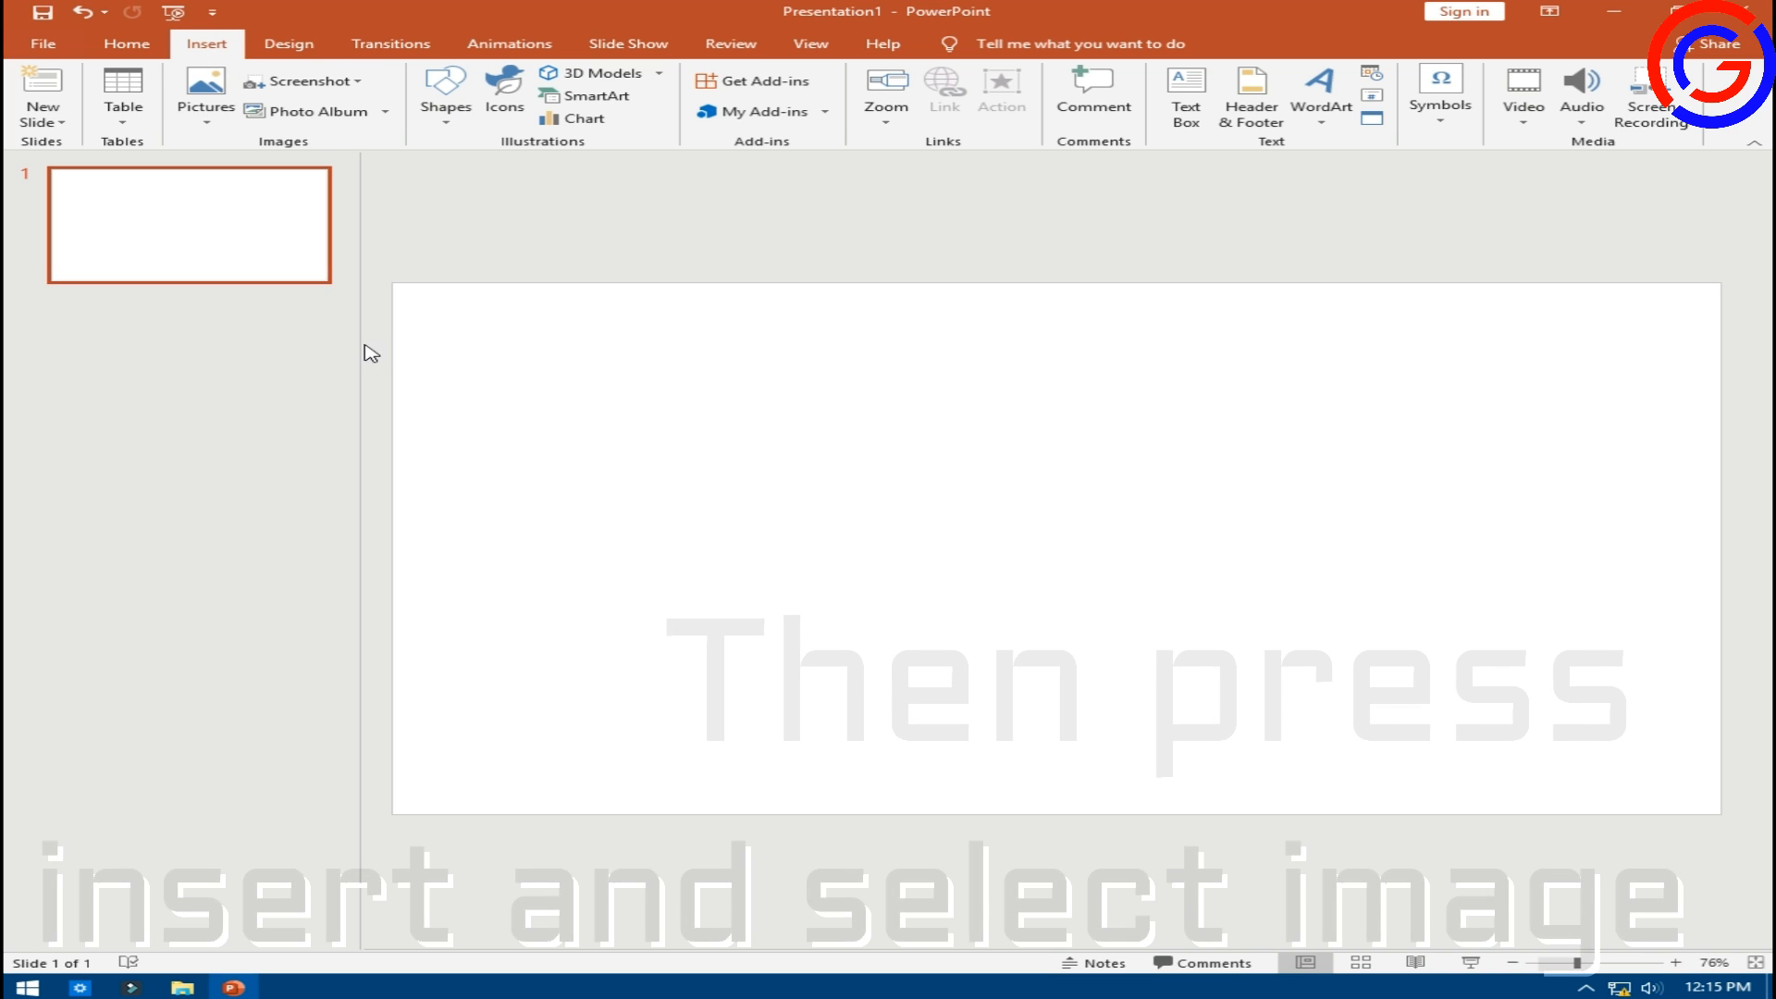
{"action": "left_click_drag", "start_coordinate": [361, 345], "coordinate": [176, 333]}
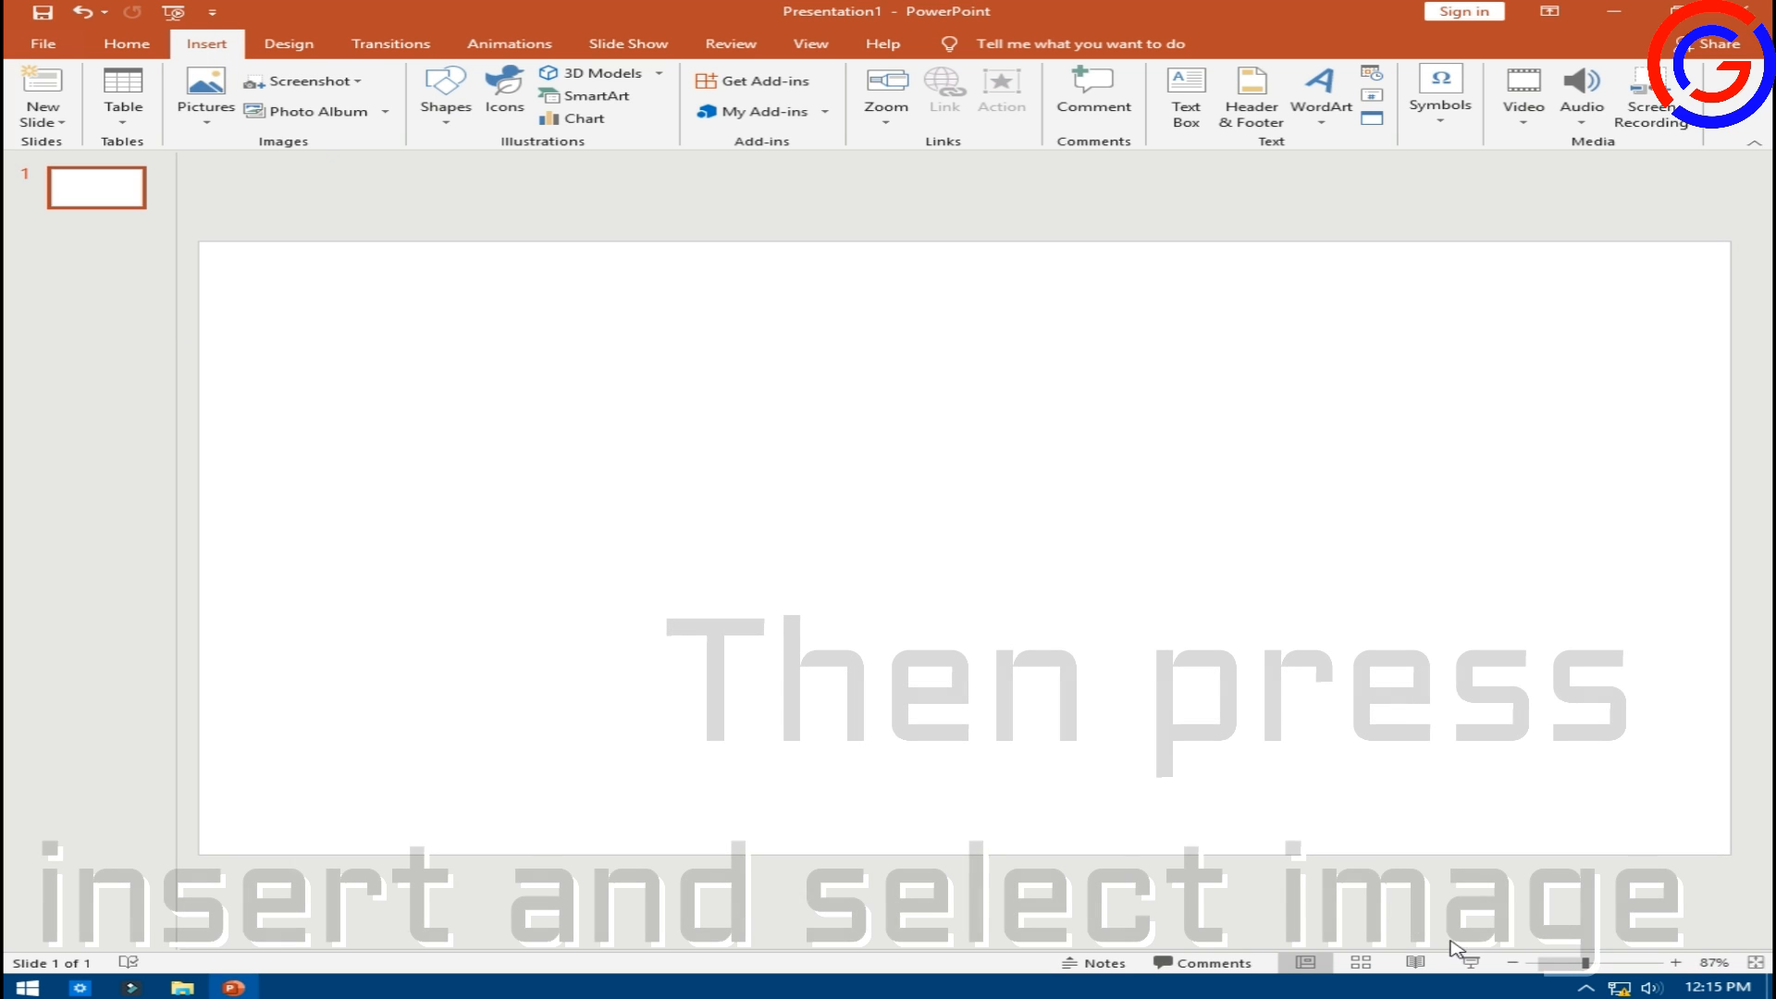
{"action": "left_click", "coordinate": [1512, 963]}
{"action": "left_click", "coordinate": [1512, 963]}
{"action": "left_click", "coordinate": [1511, 963]}
{"action": "left_click", "coordinate": [1512, 963]}
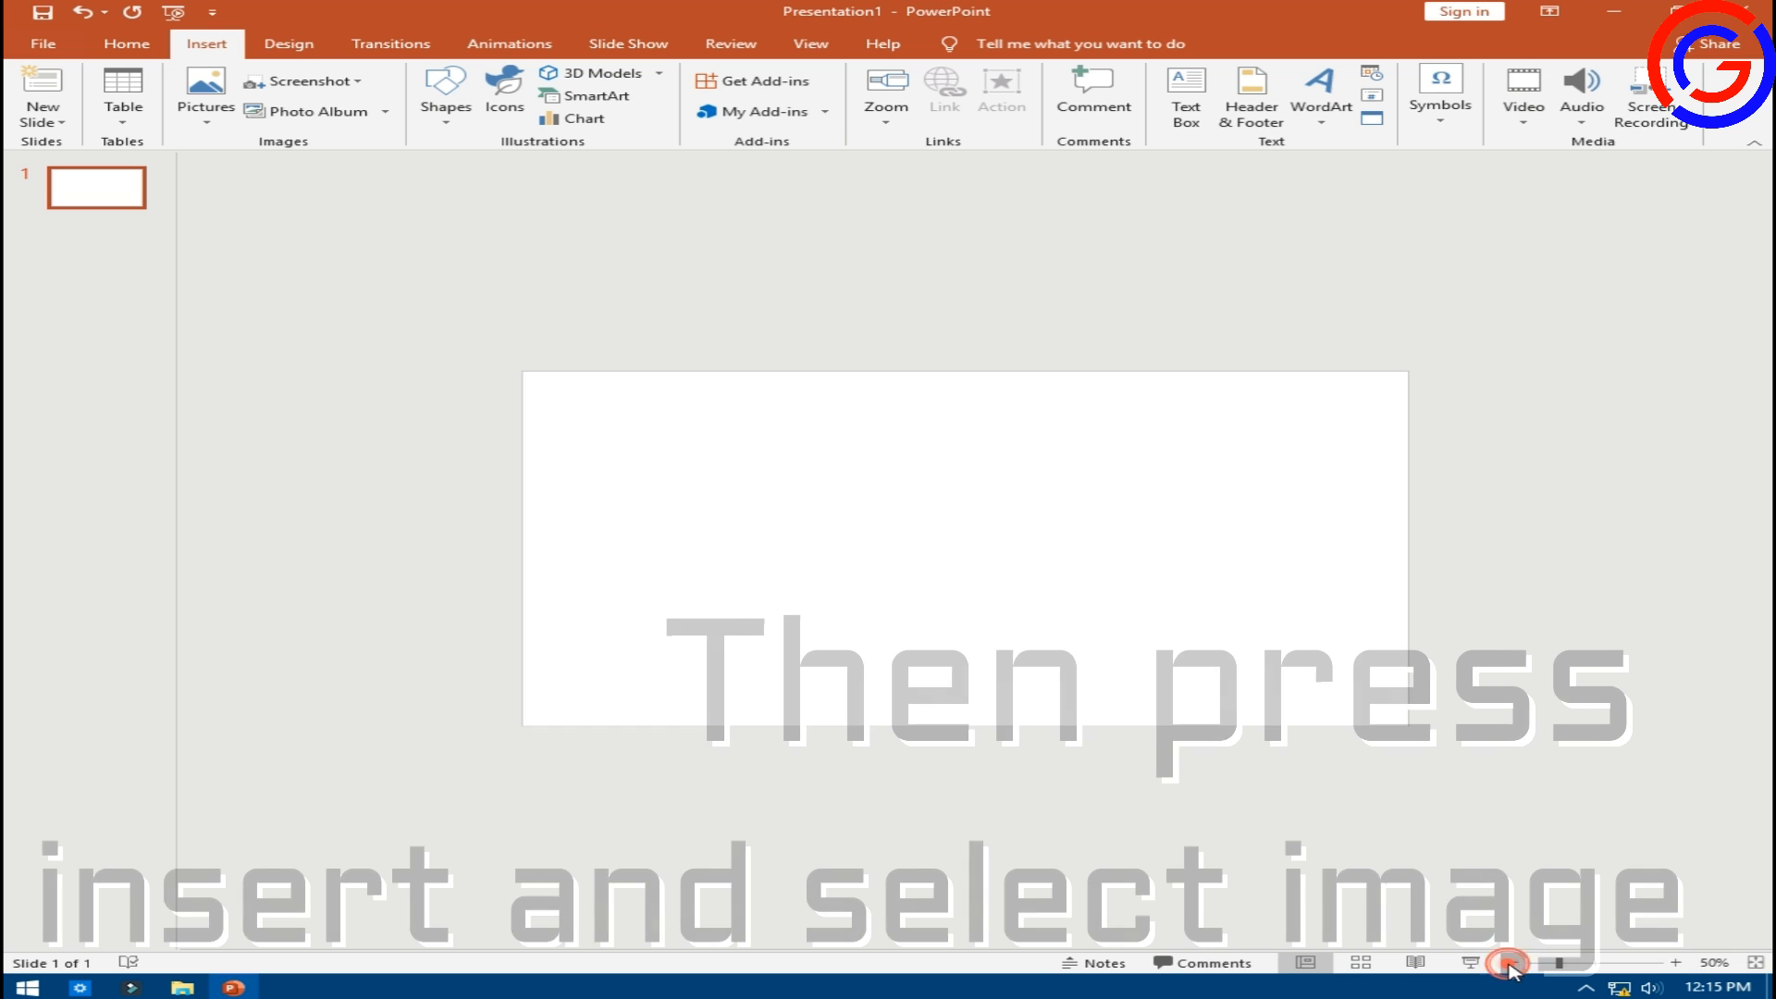
{"action": "left_click", "coordinate": [1511, 963]}
{"action": "left_click", "coordinate": [1511, 963]}
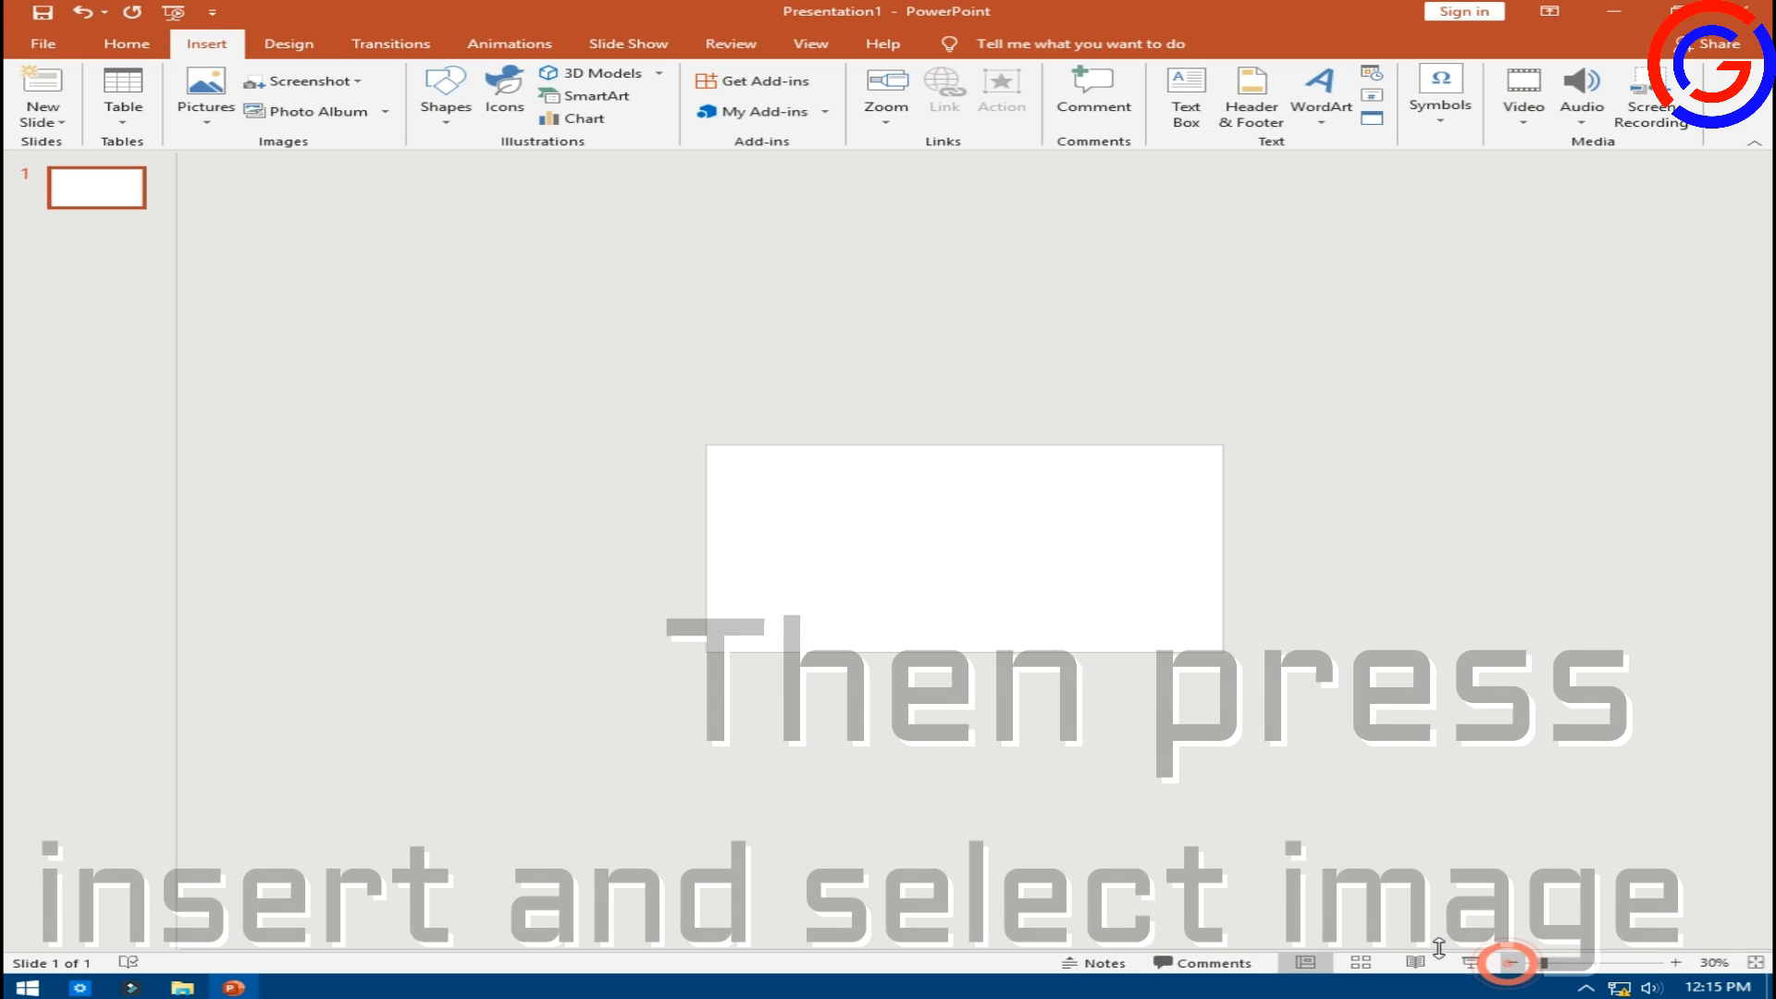
{"action": "left_click", "coordinate": [222, 127]}
{"action": "left_click", "coordinate": [245, 169]}
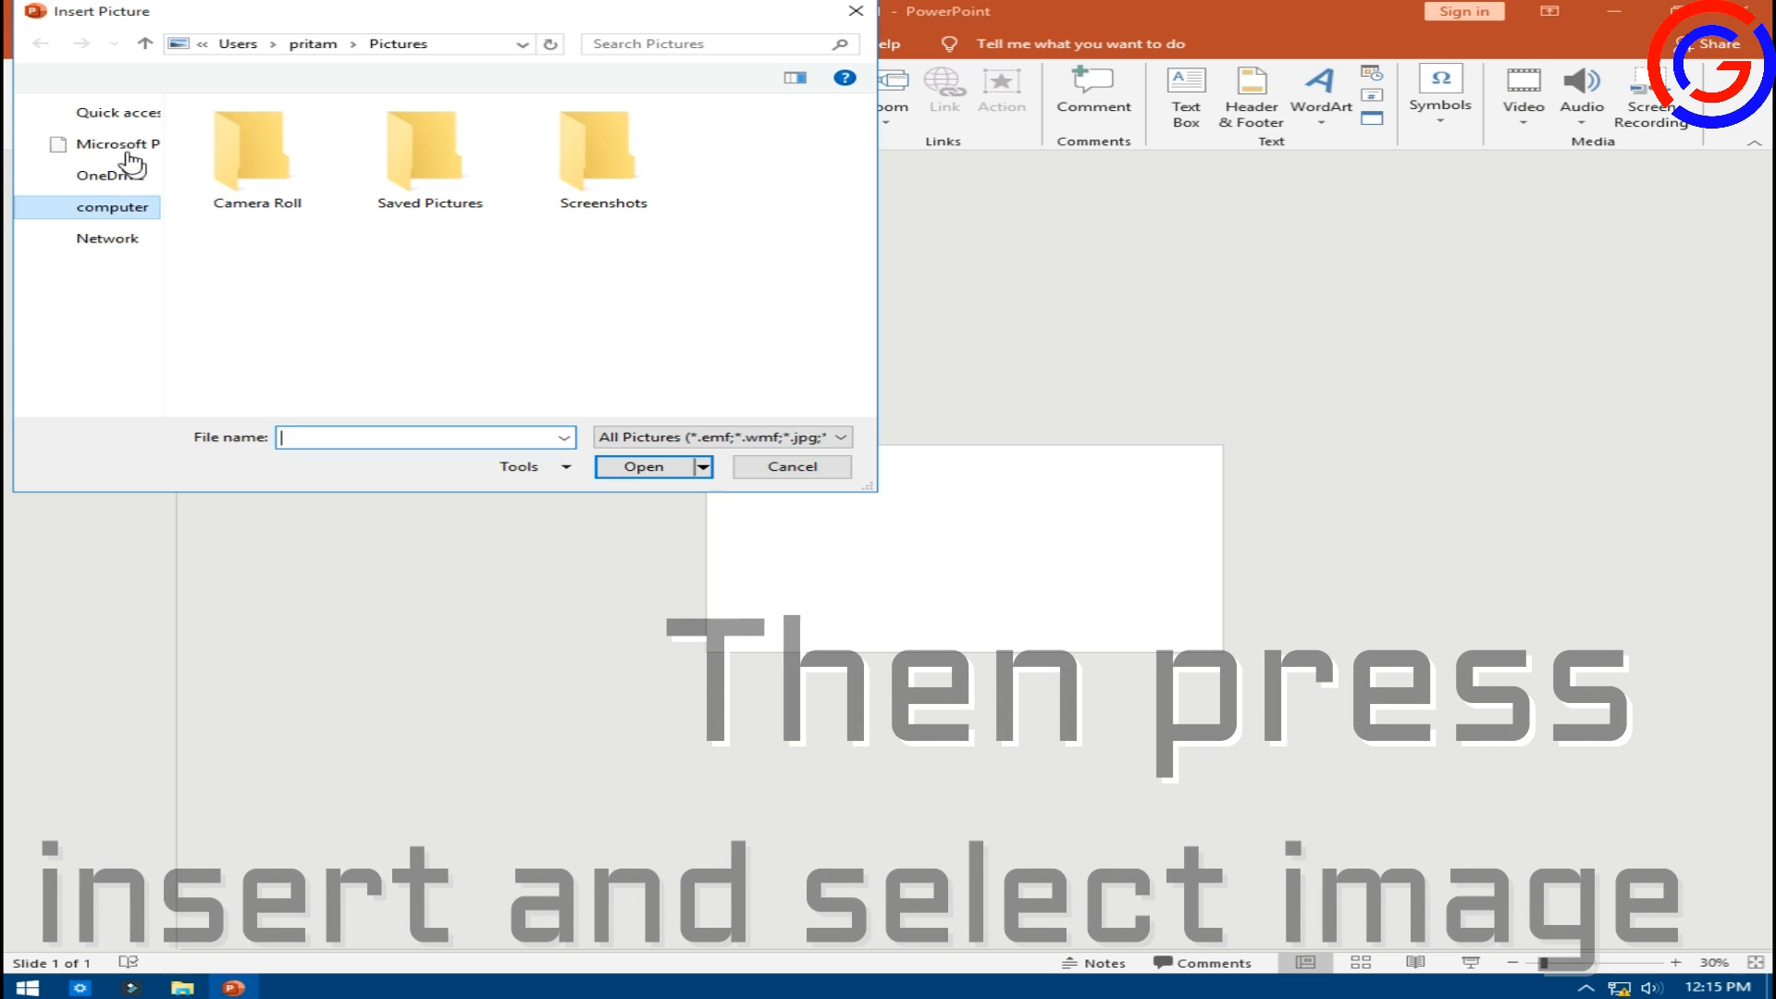
{"action": "left_click", "coordinate": [109, 167]}
{"action": "left_click", "coordinate": [231, 178]}
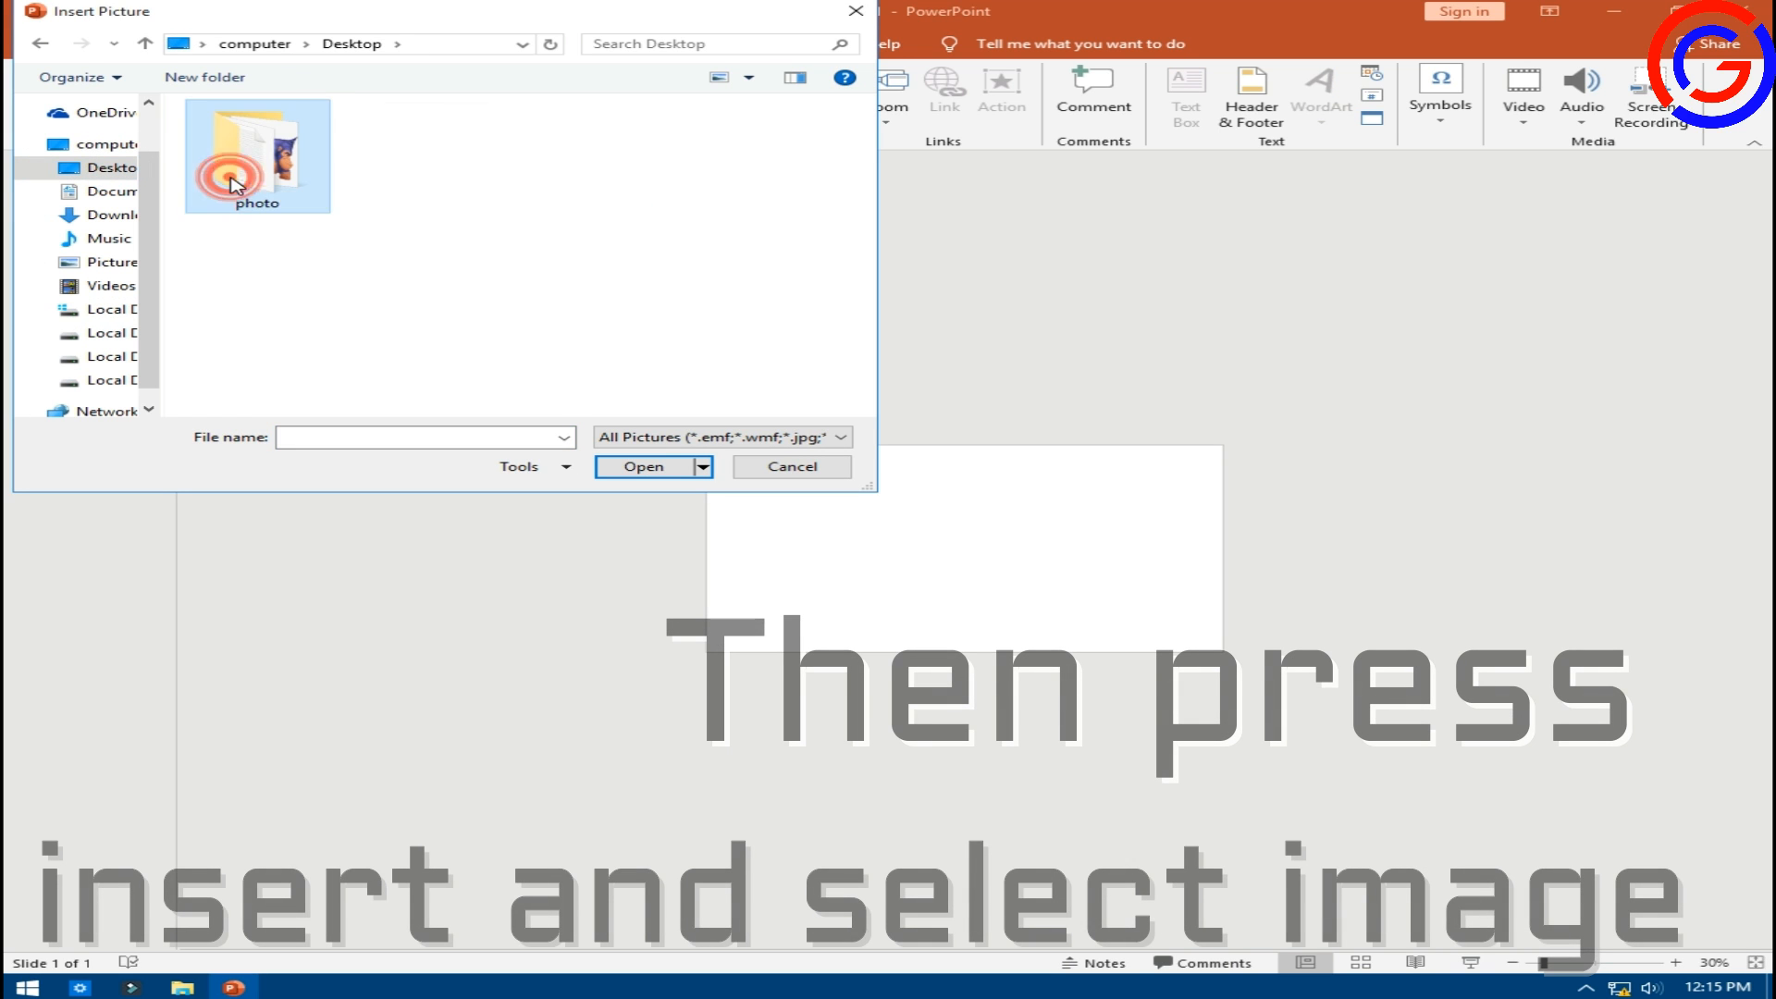
{"action": "double_click", "coordinate": [232, 179]}
{"action": "left_click", "coordinate": [281, 164]}
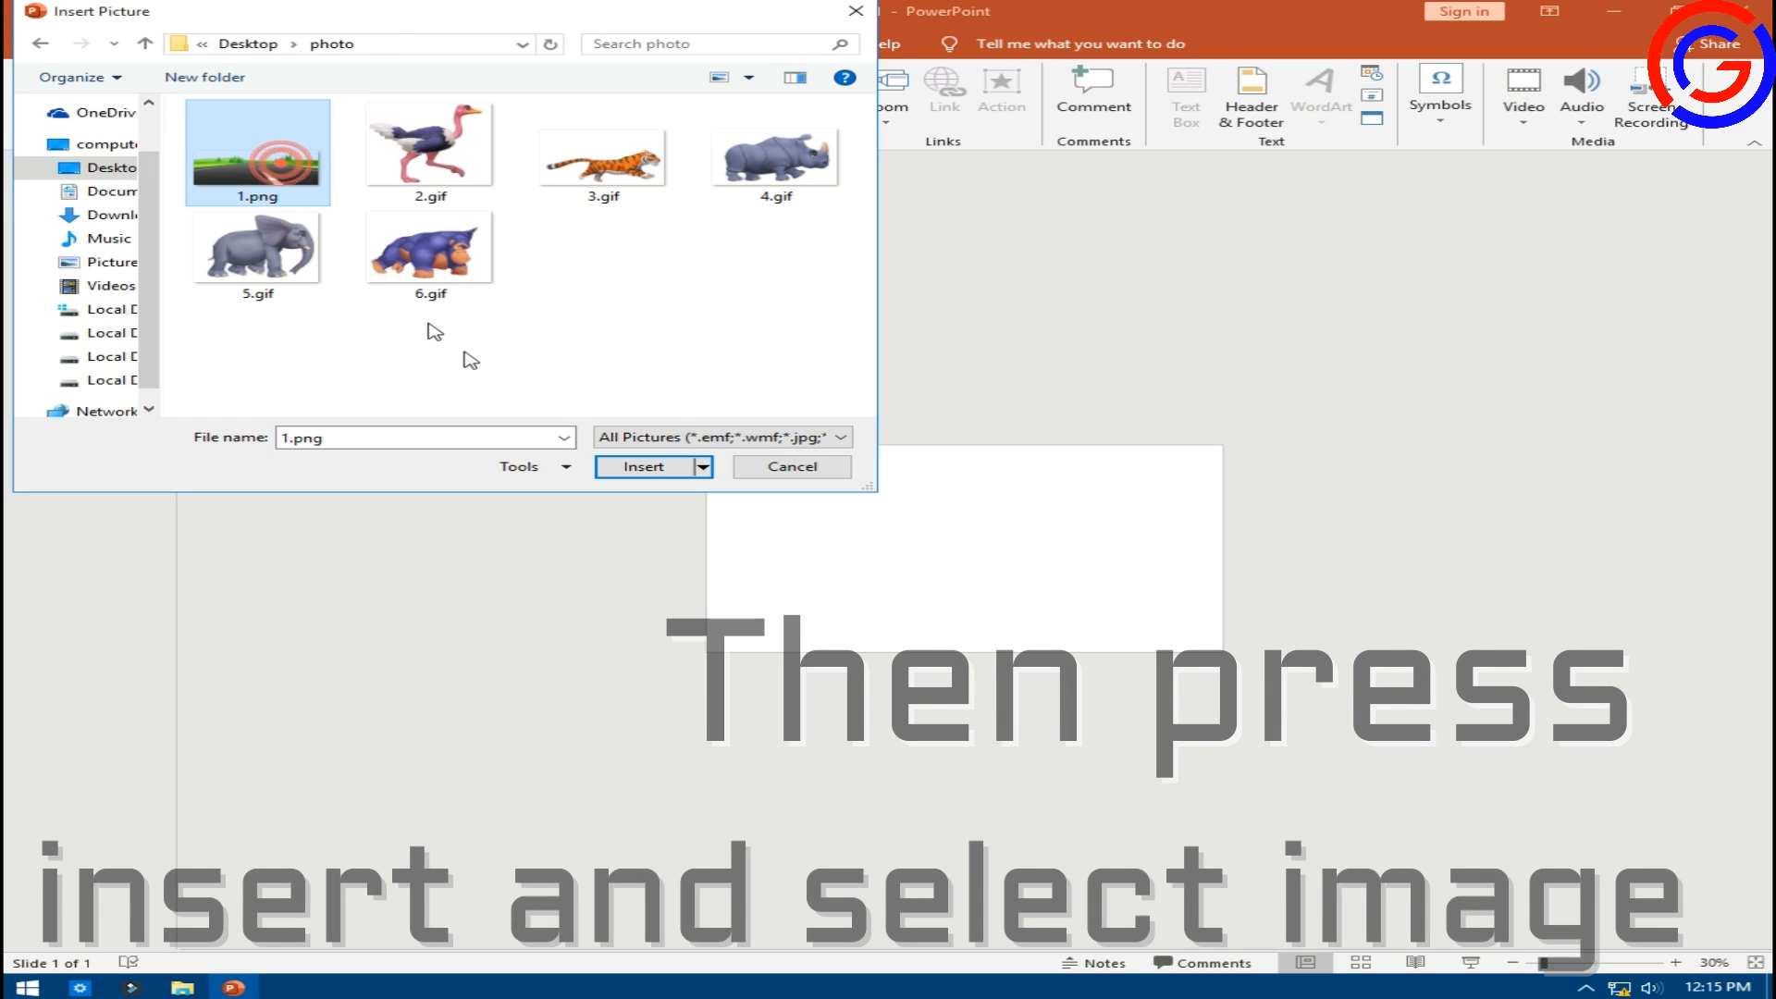
{"action": "left_click", "coordinate": [644, 467]}
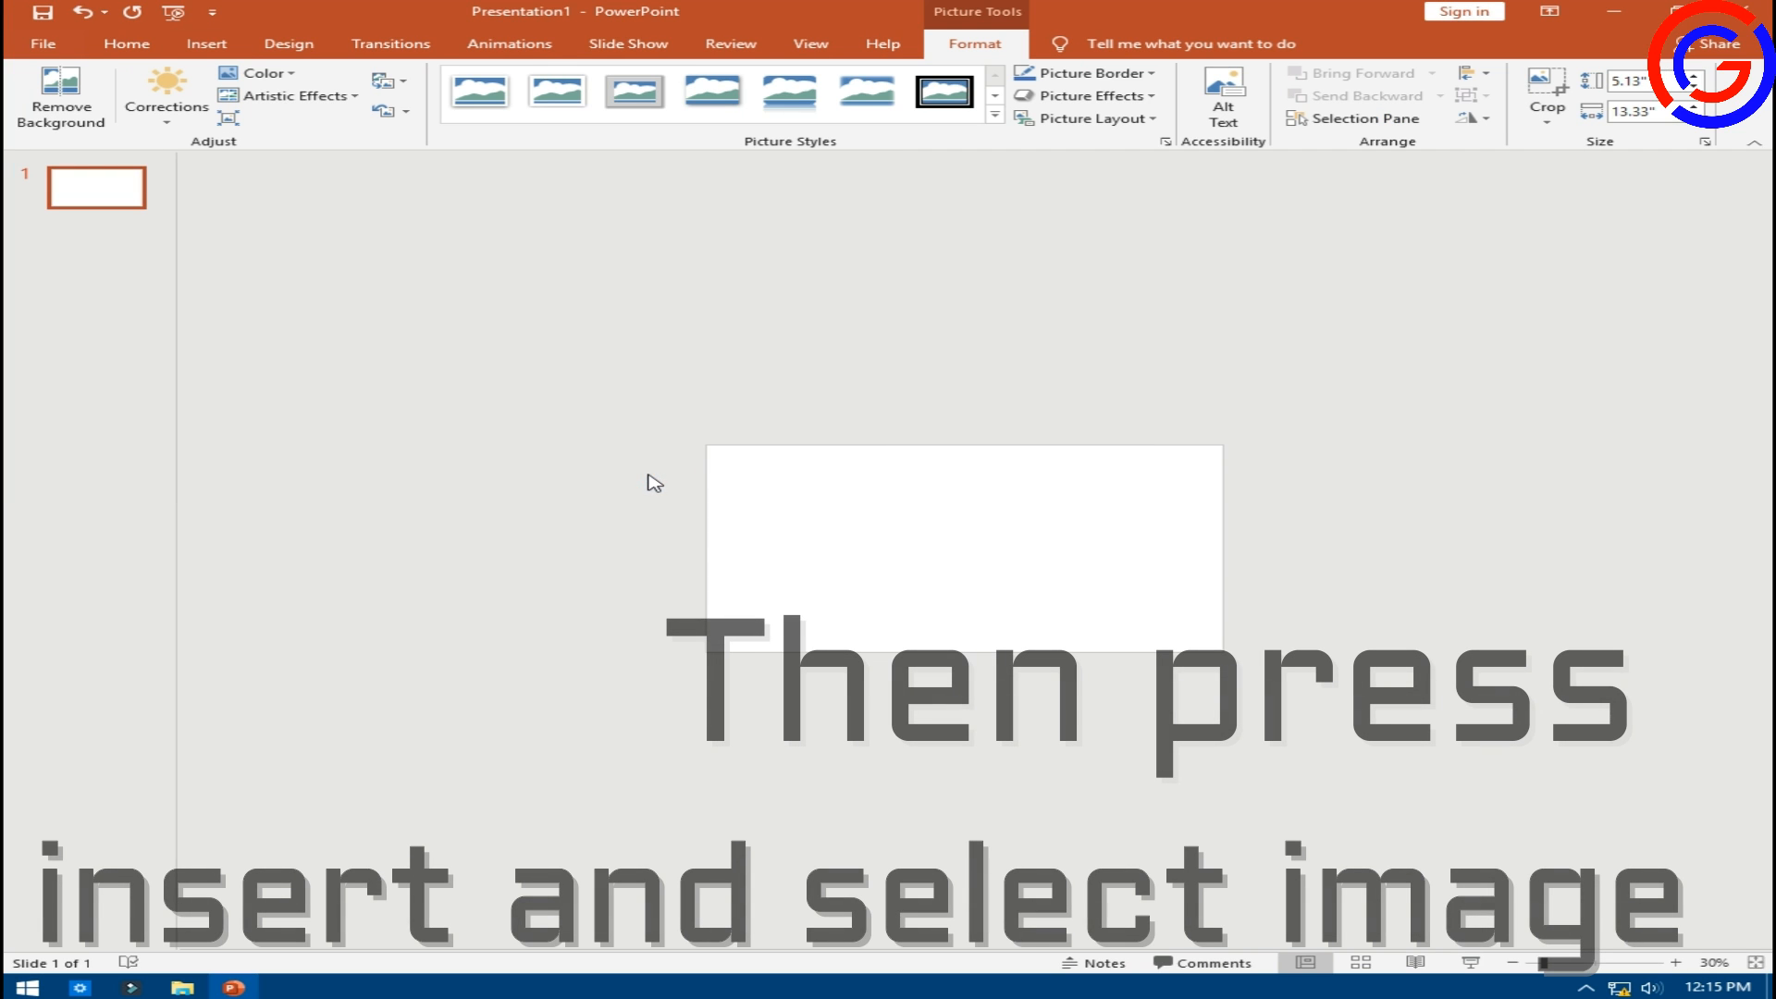
Stretch the road picture vertically to a height of 7.5" so that it fills the whole slide.
{"action": "left_click_drag", "start_coordinate": [1075, 572], "coordinate": [1073, 607]}
{"action": "left_click_drag", "start_coordinate": [980, 507], "coordinate": [985, 447]}
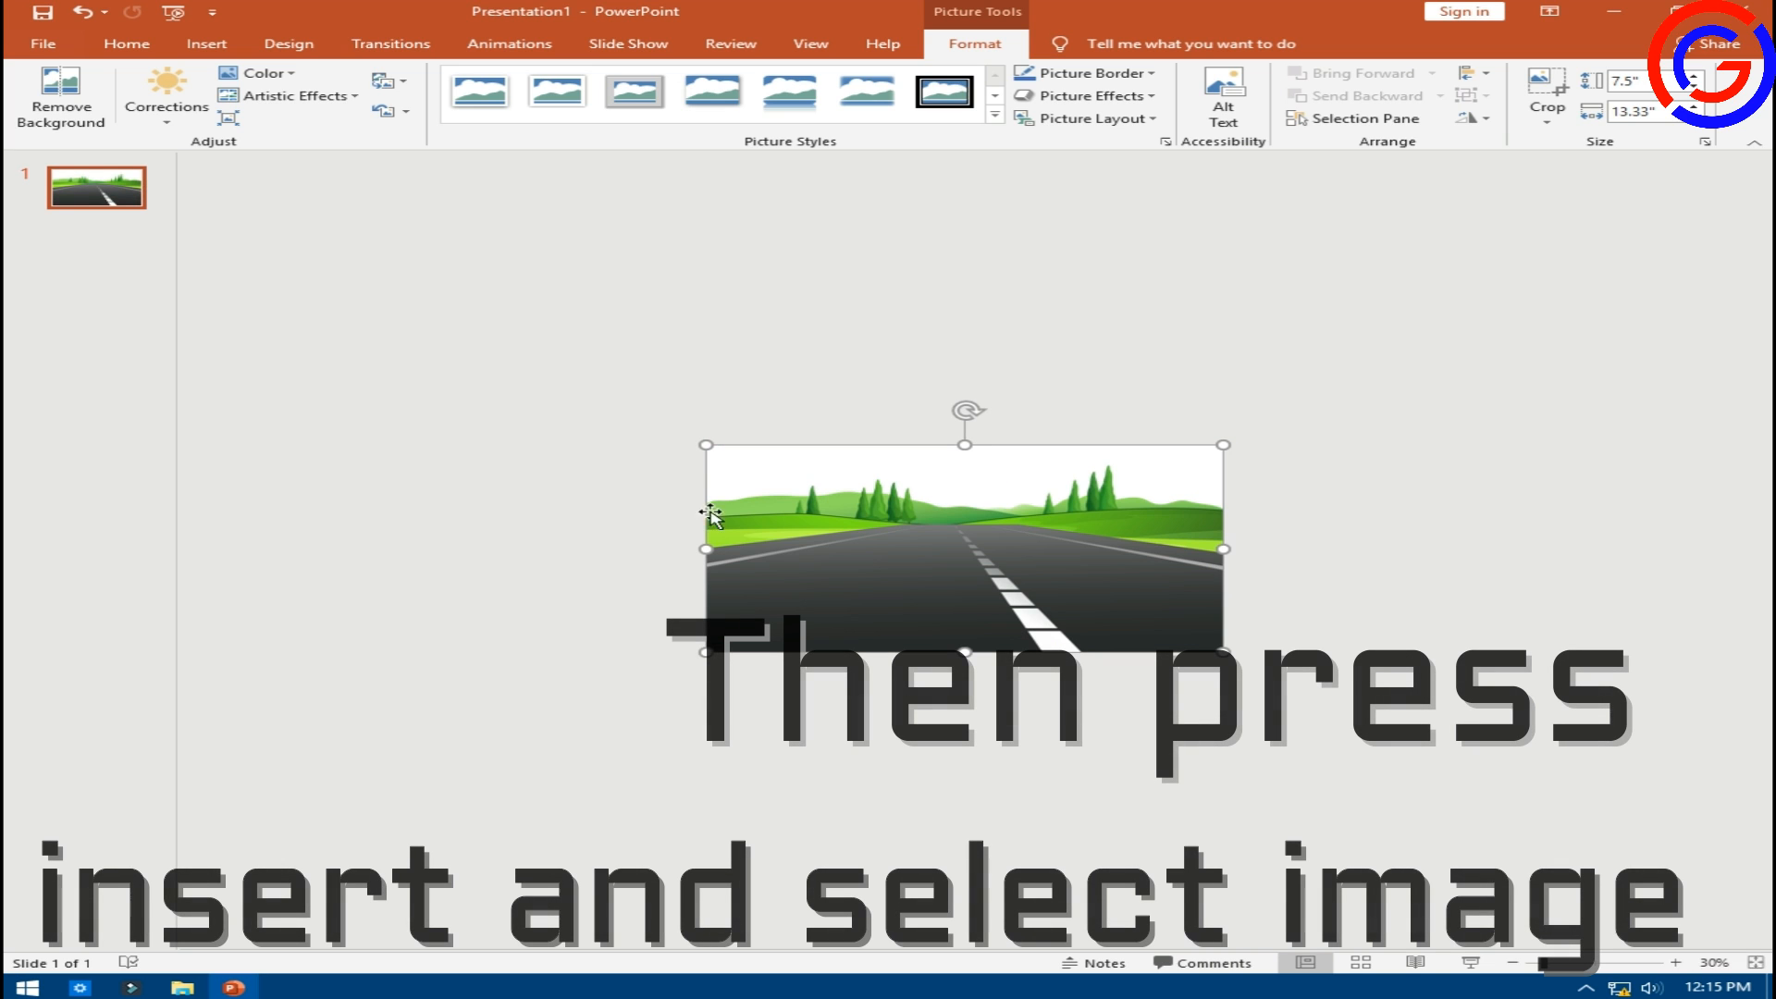
Insert the ostrich image 2.gif from the desktop's photo folder onto the road slide.
{"action": "left_click", "coordinate": [206, 44]}
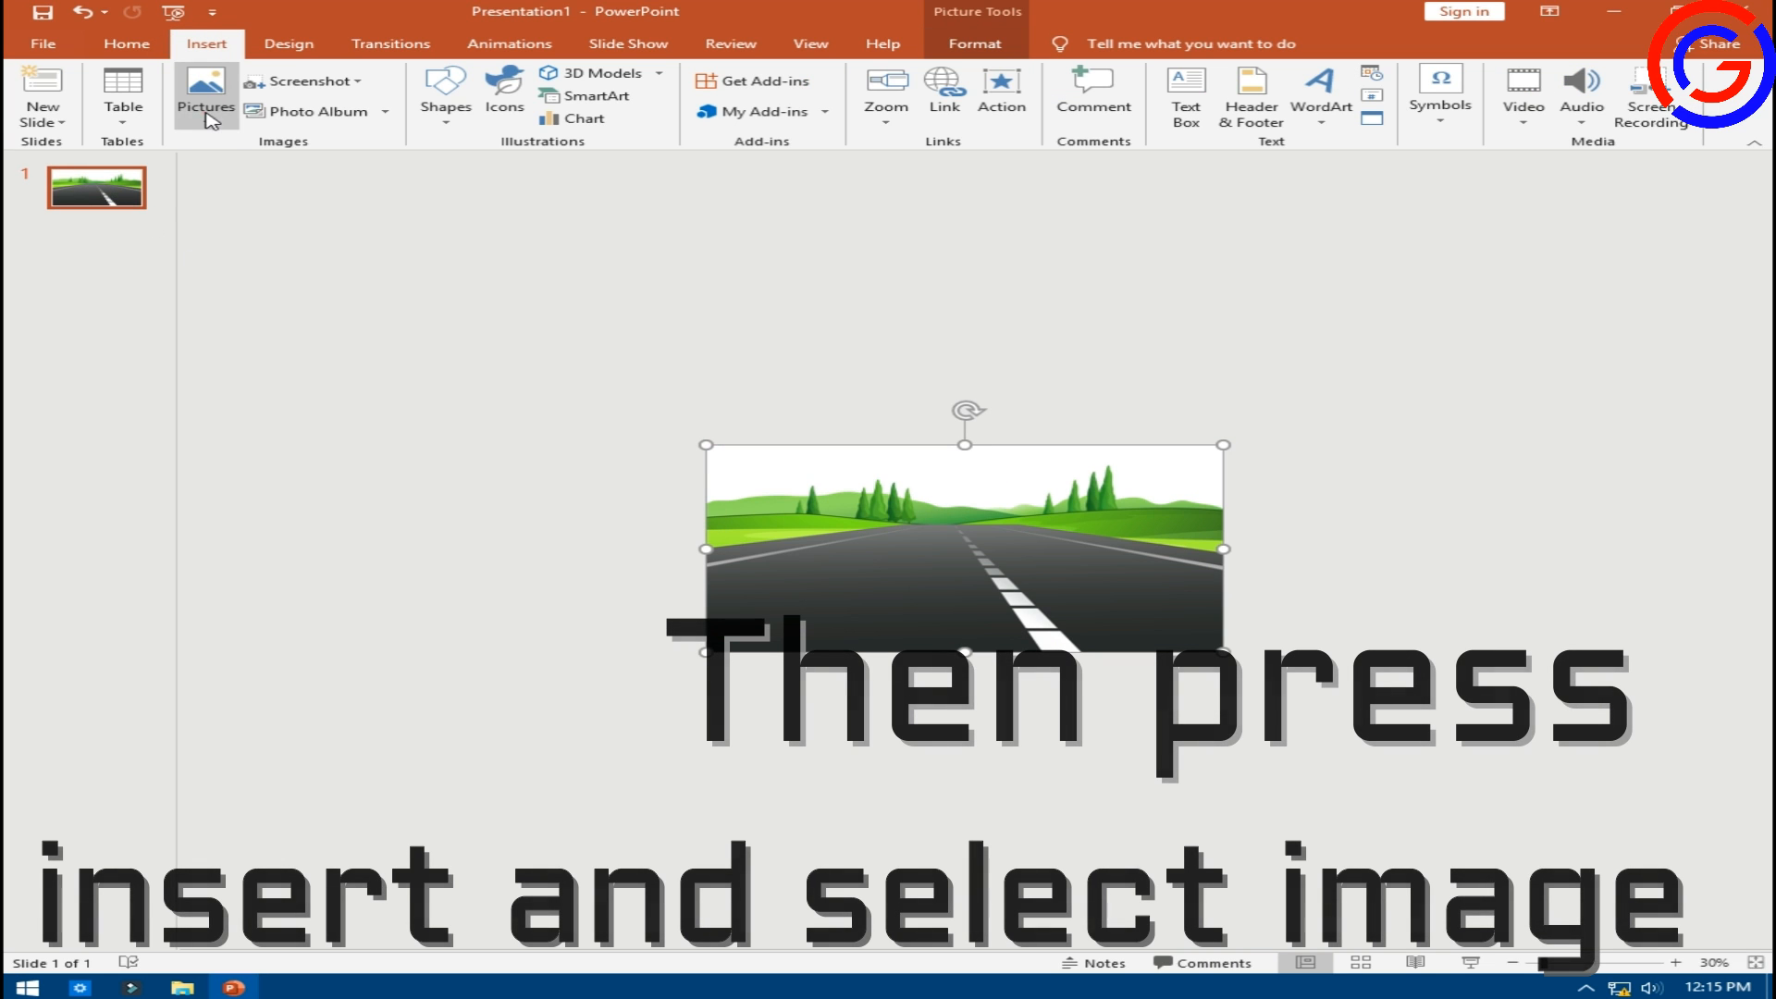
{"action": "left_click", "coordinate": [206, 92]}
{"action": "left_click", "coordinate": [252, 175]}
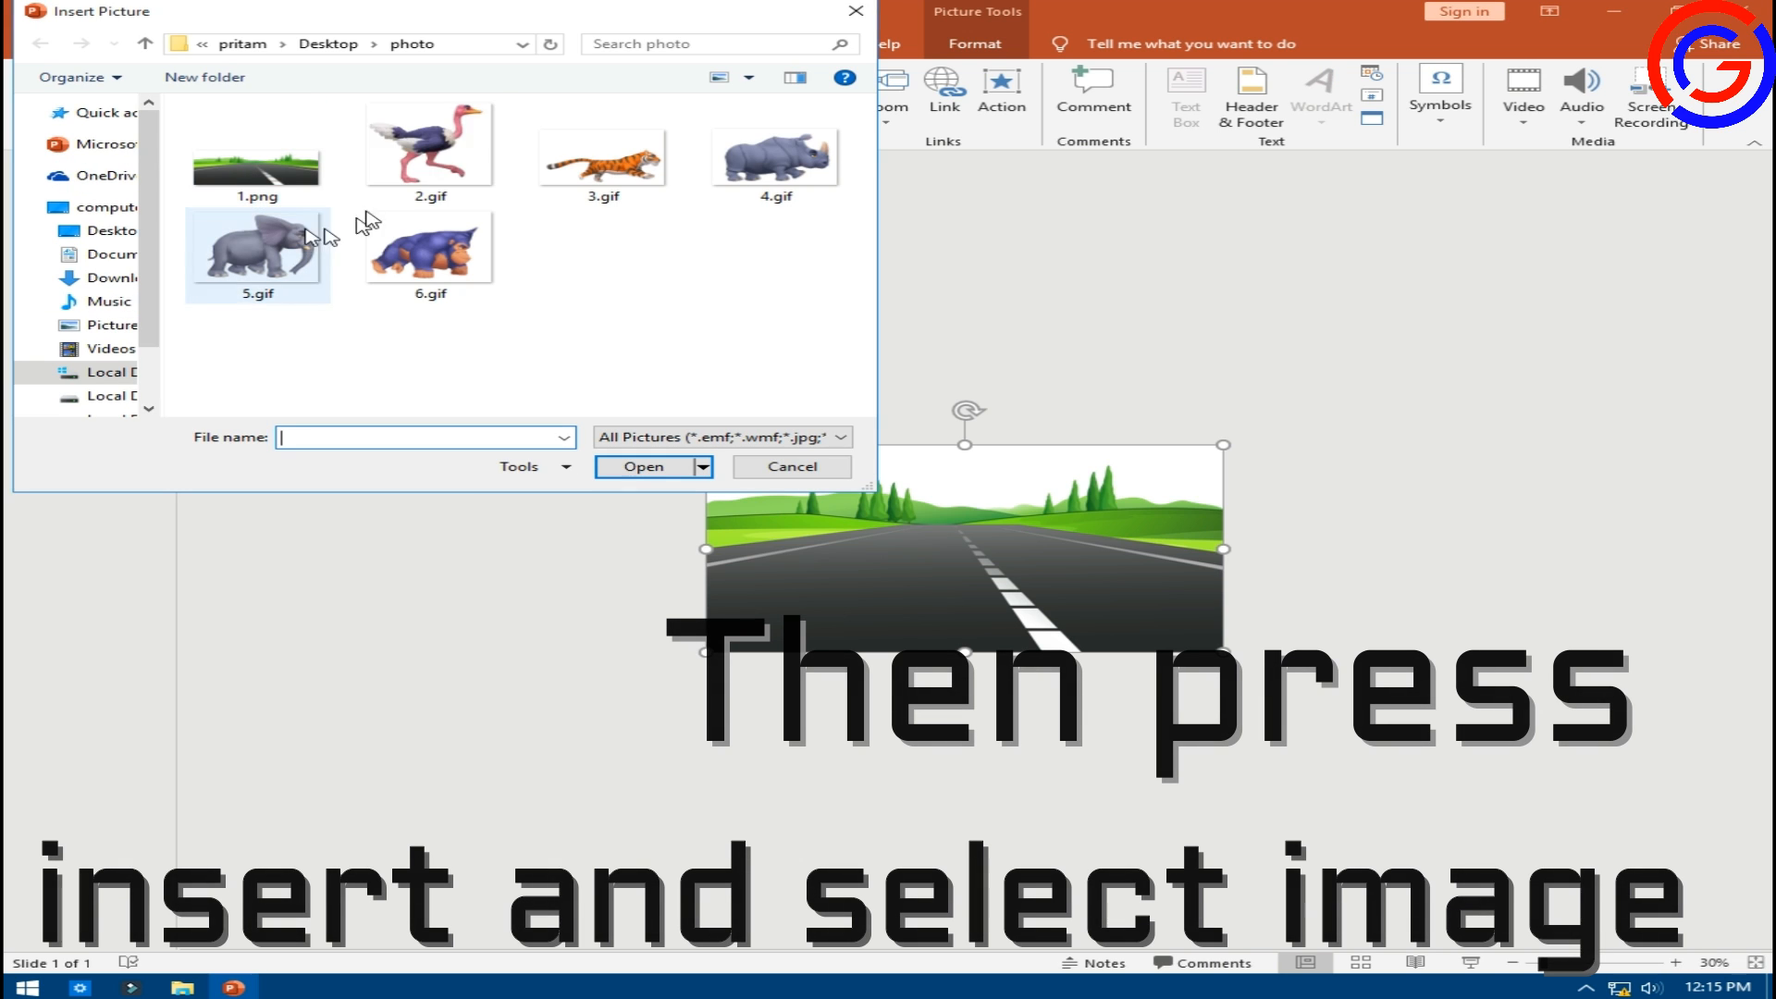
{"action": "left_click", "coordinate": [453, 172]}
{"action": "left_click", "coordinate": [645, 467]}
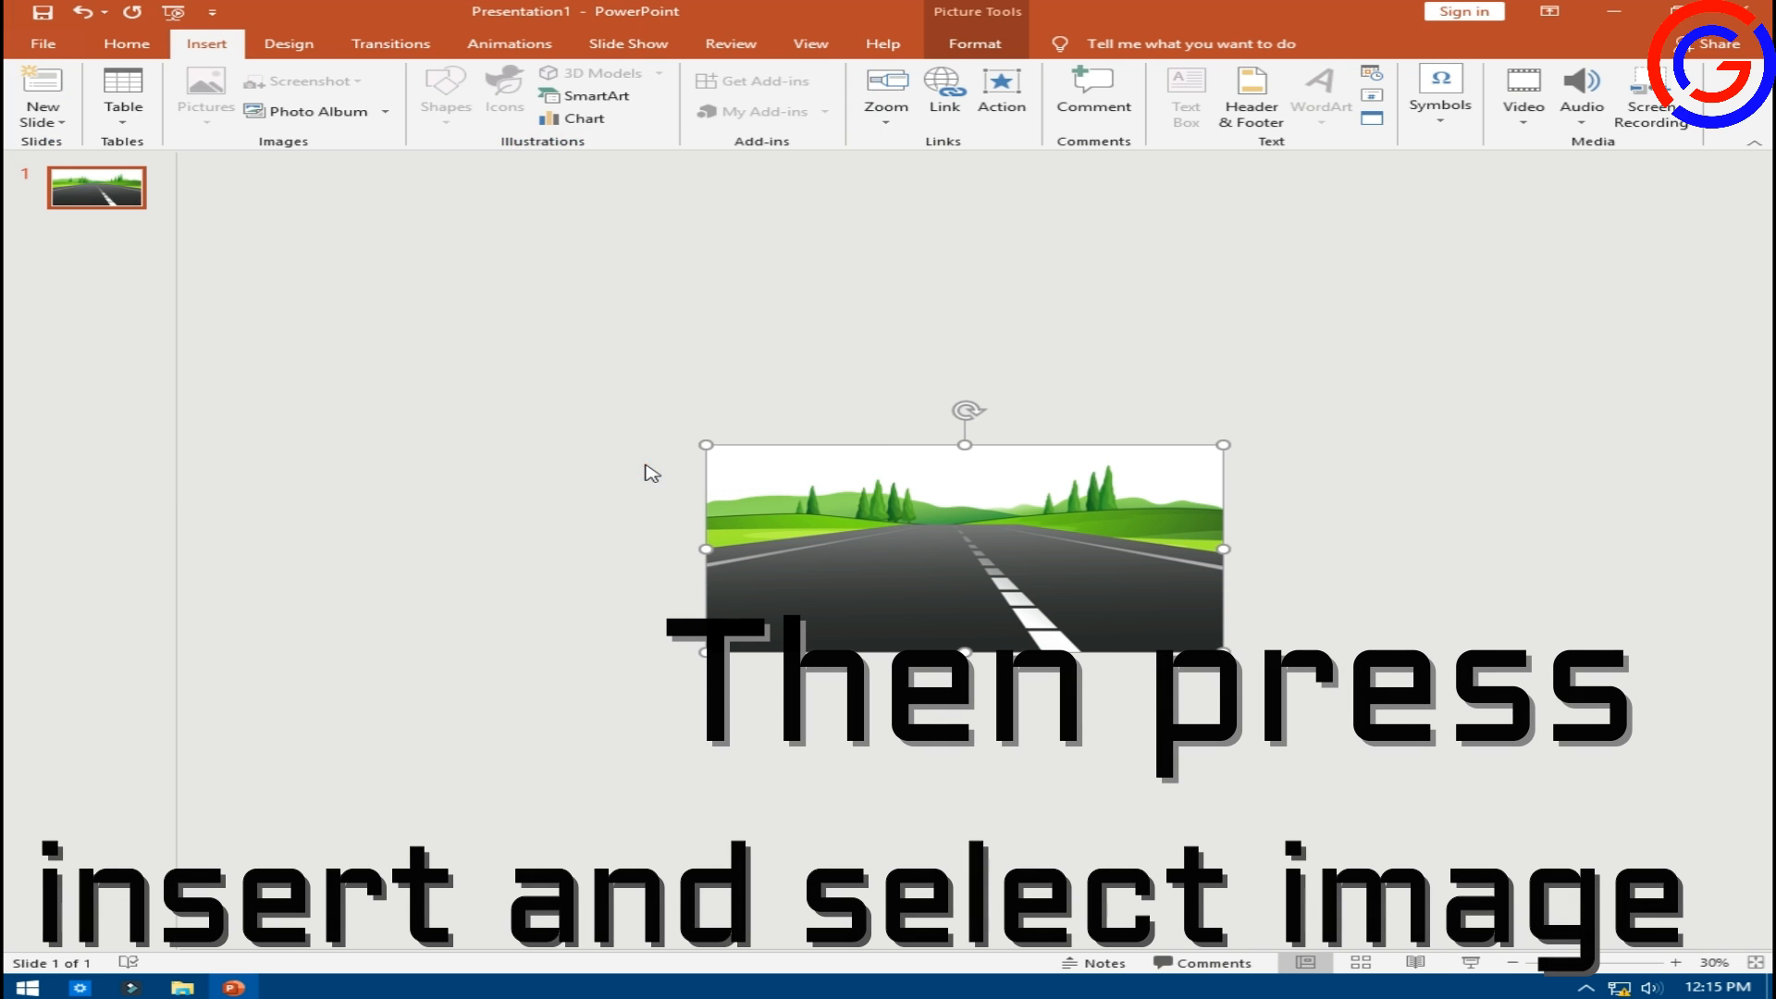
Shrink the ostrich to about 2.29" high by 2.46" wide and place it just outside the slide's left edge at road level.
{"action": "left_click_drag", "start_coordinate": [991, 553], "coordinate": [893, 565]}
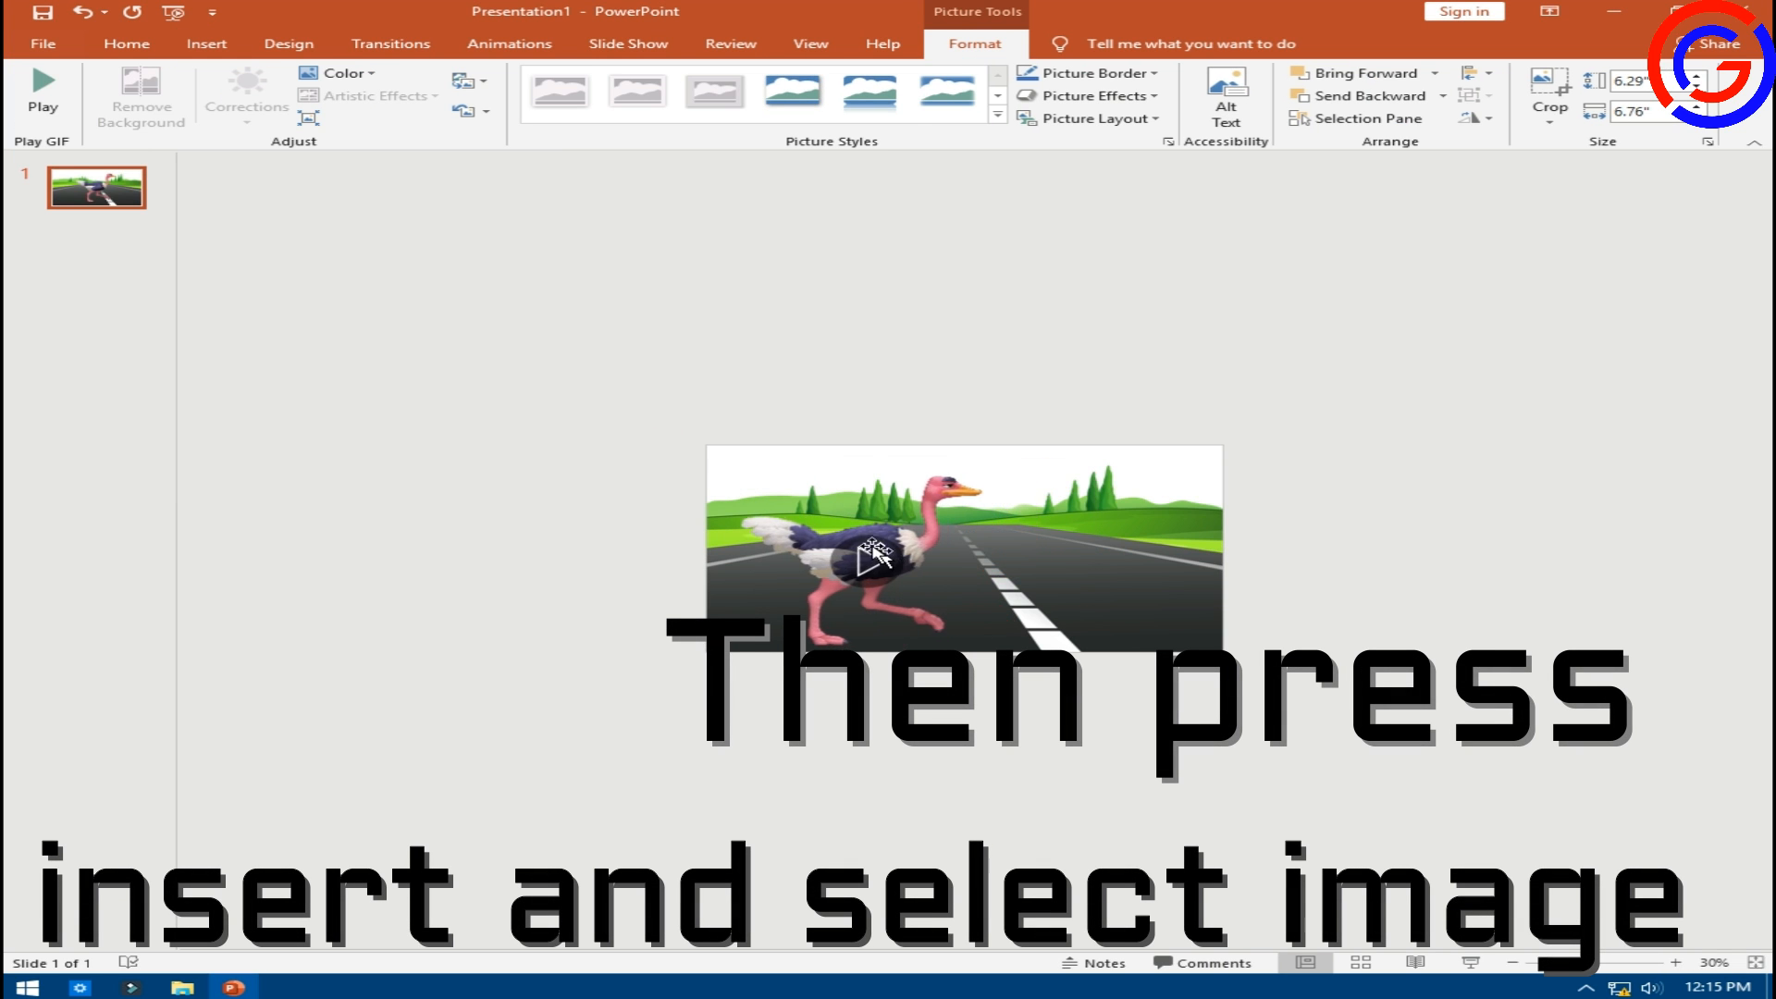
{"action": "left_click_drag", "start_coordinate": [741, 477], "coordinate": [659, 605]}
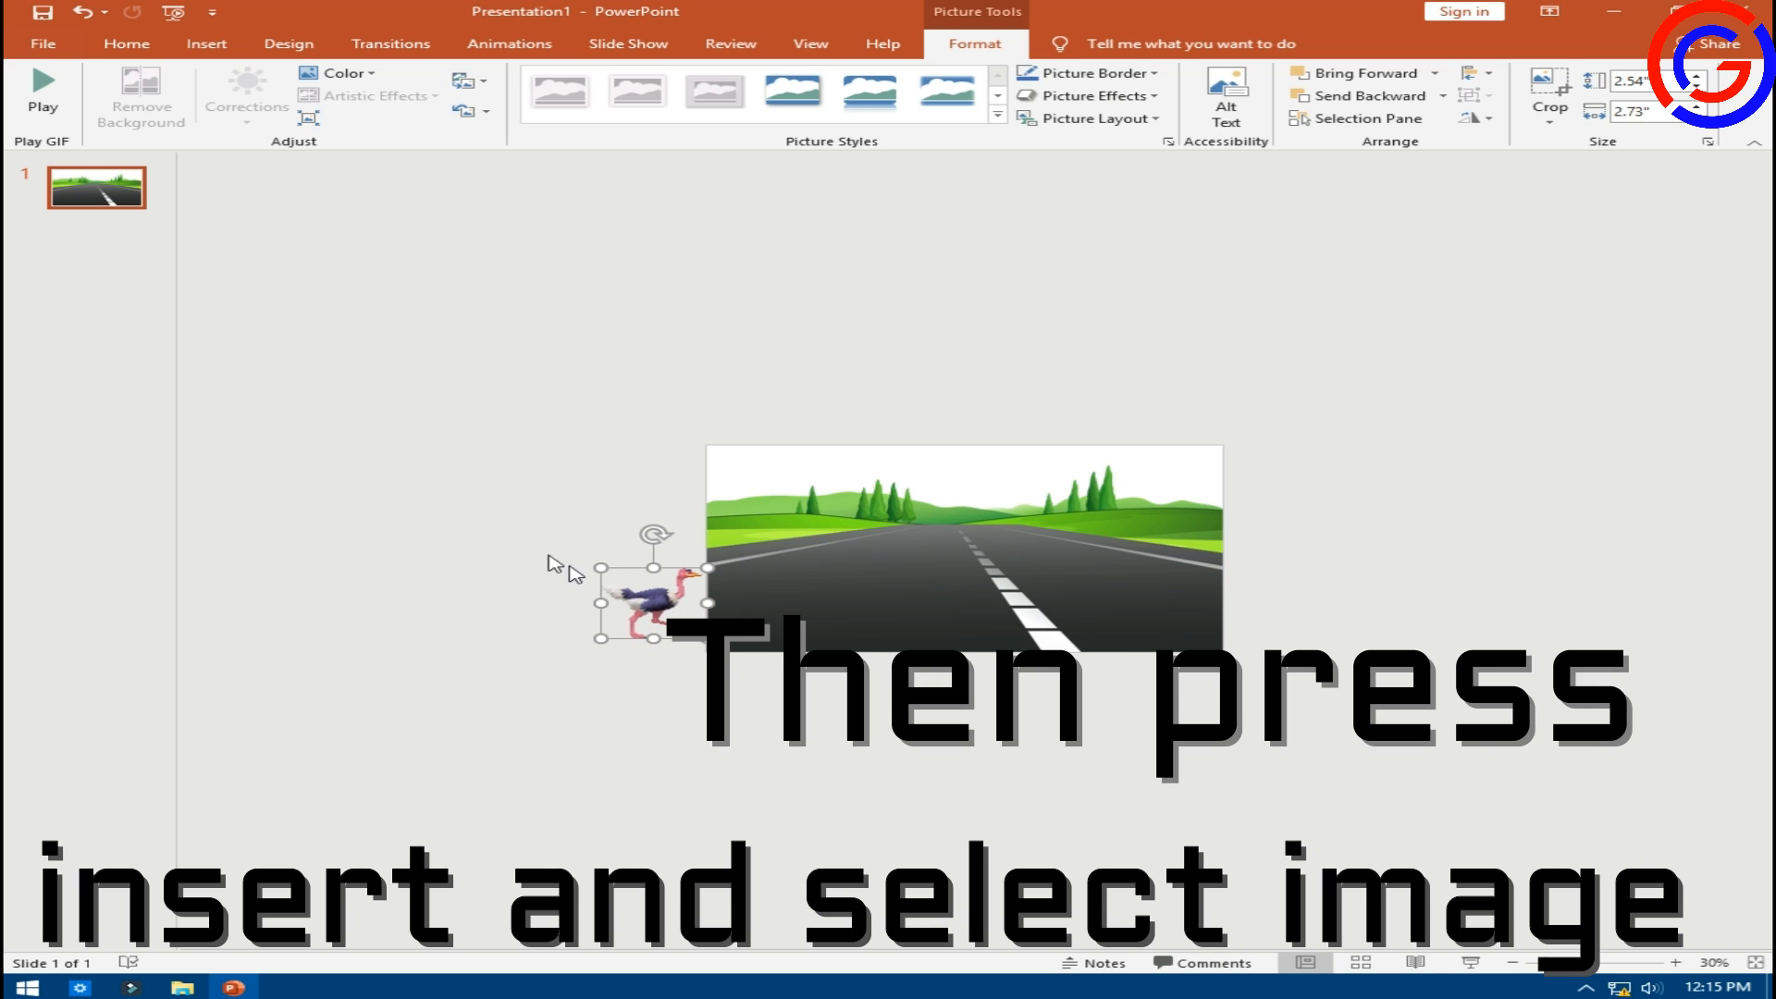
{"action": "left_click_drag", "start_coordinate": [600, 566], "coordinate": [611, 575]}
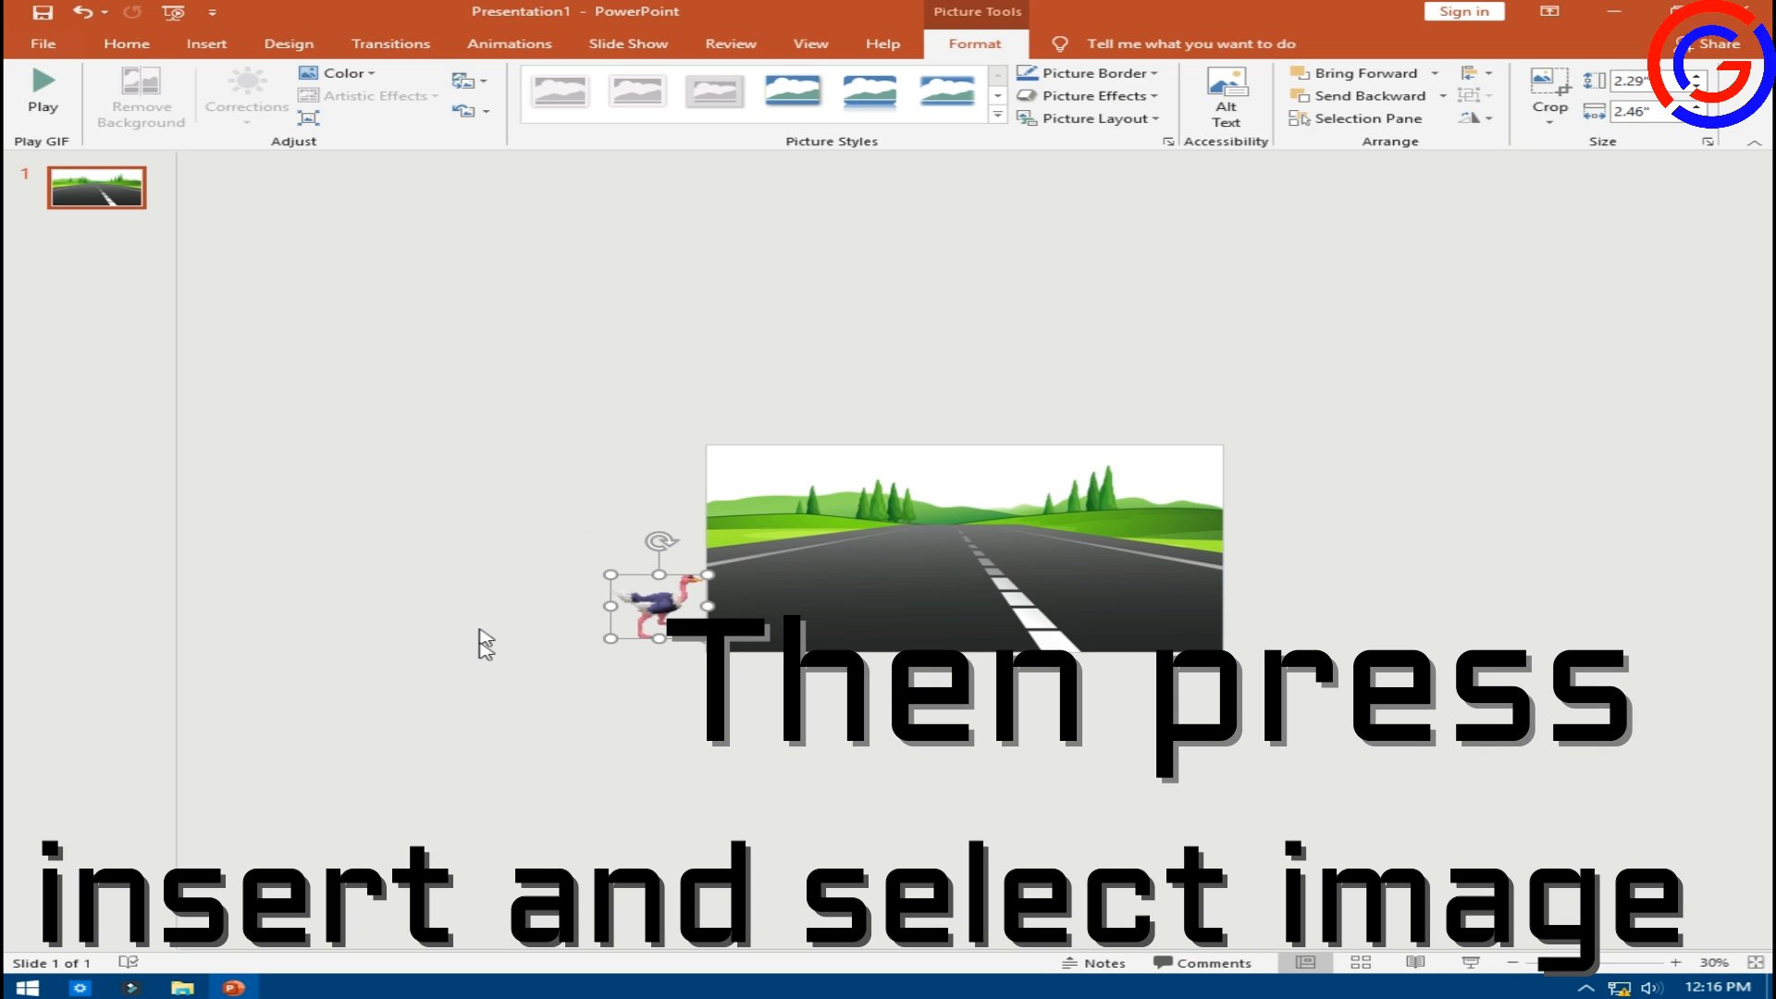
Insert the tiger image 3.gif and place it outside the slide behind the ostrich, reduced to about 4.48" by 7.15".
{"action": "left_click", "coordinate": [206, 43]}
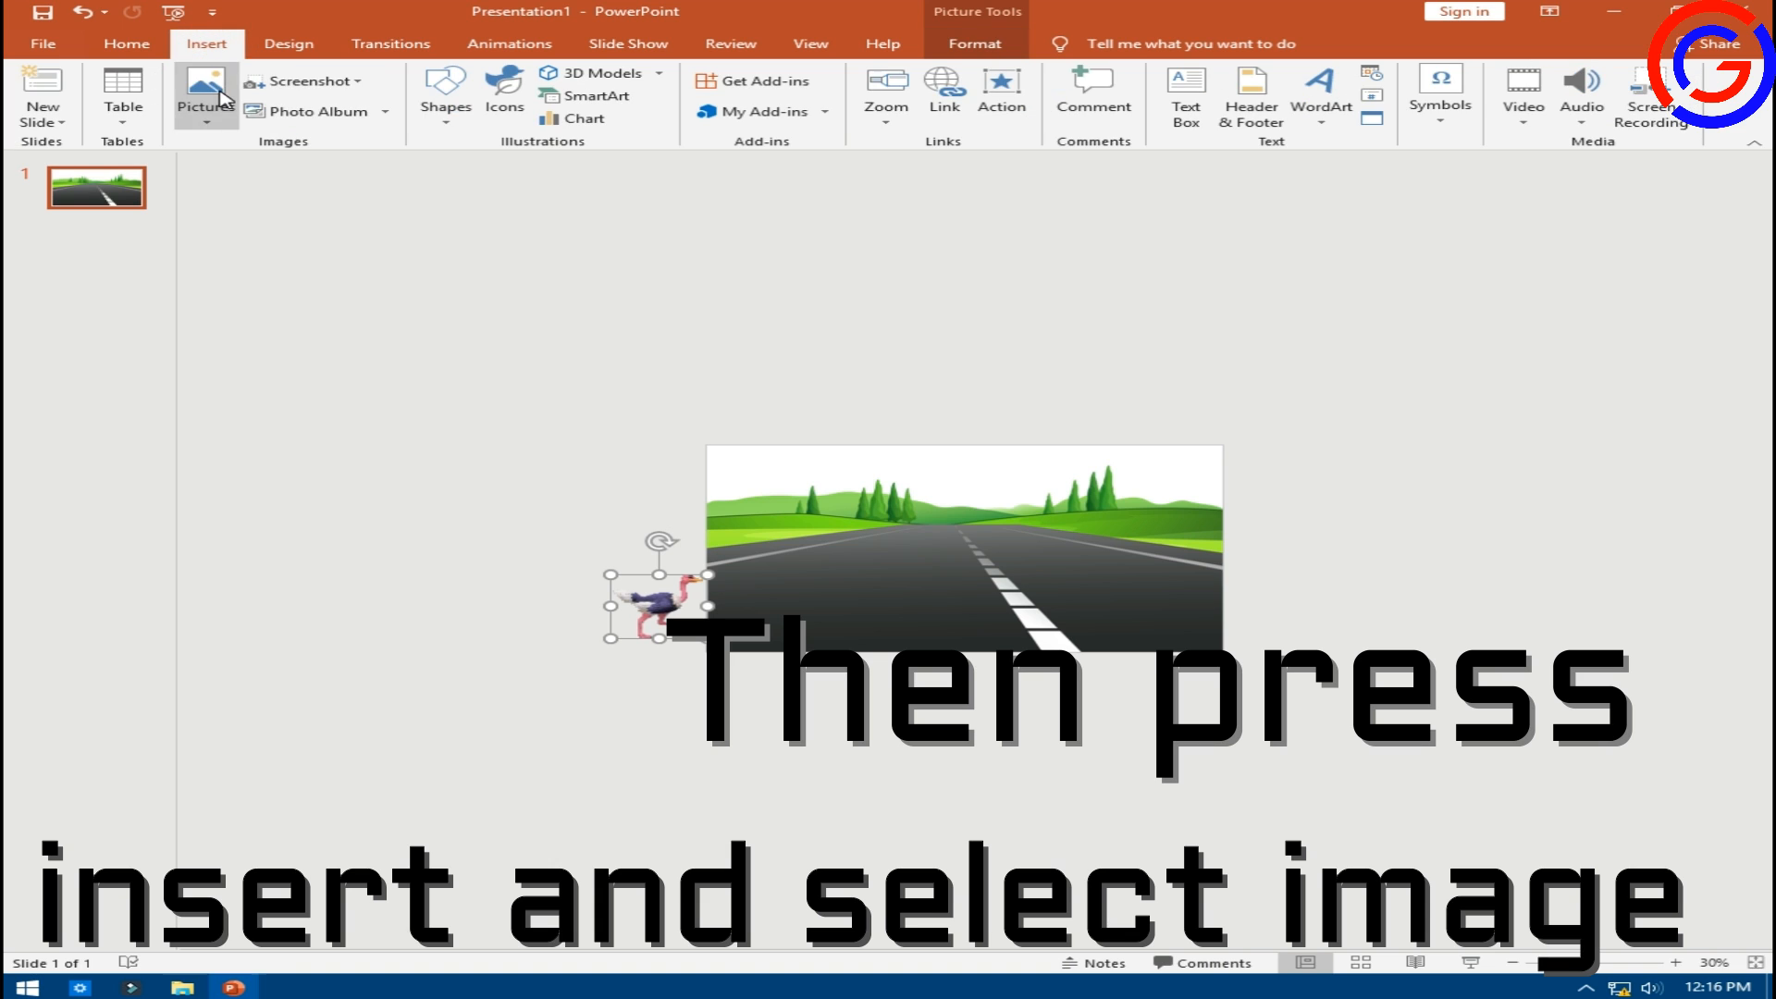
{"action": "left_click", "coordinate": [208, 121]}
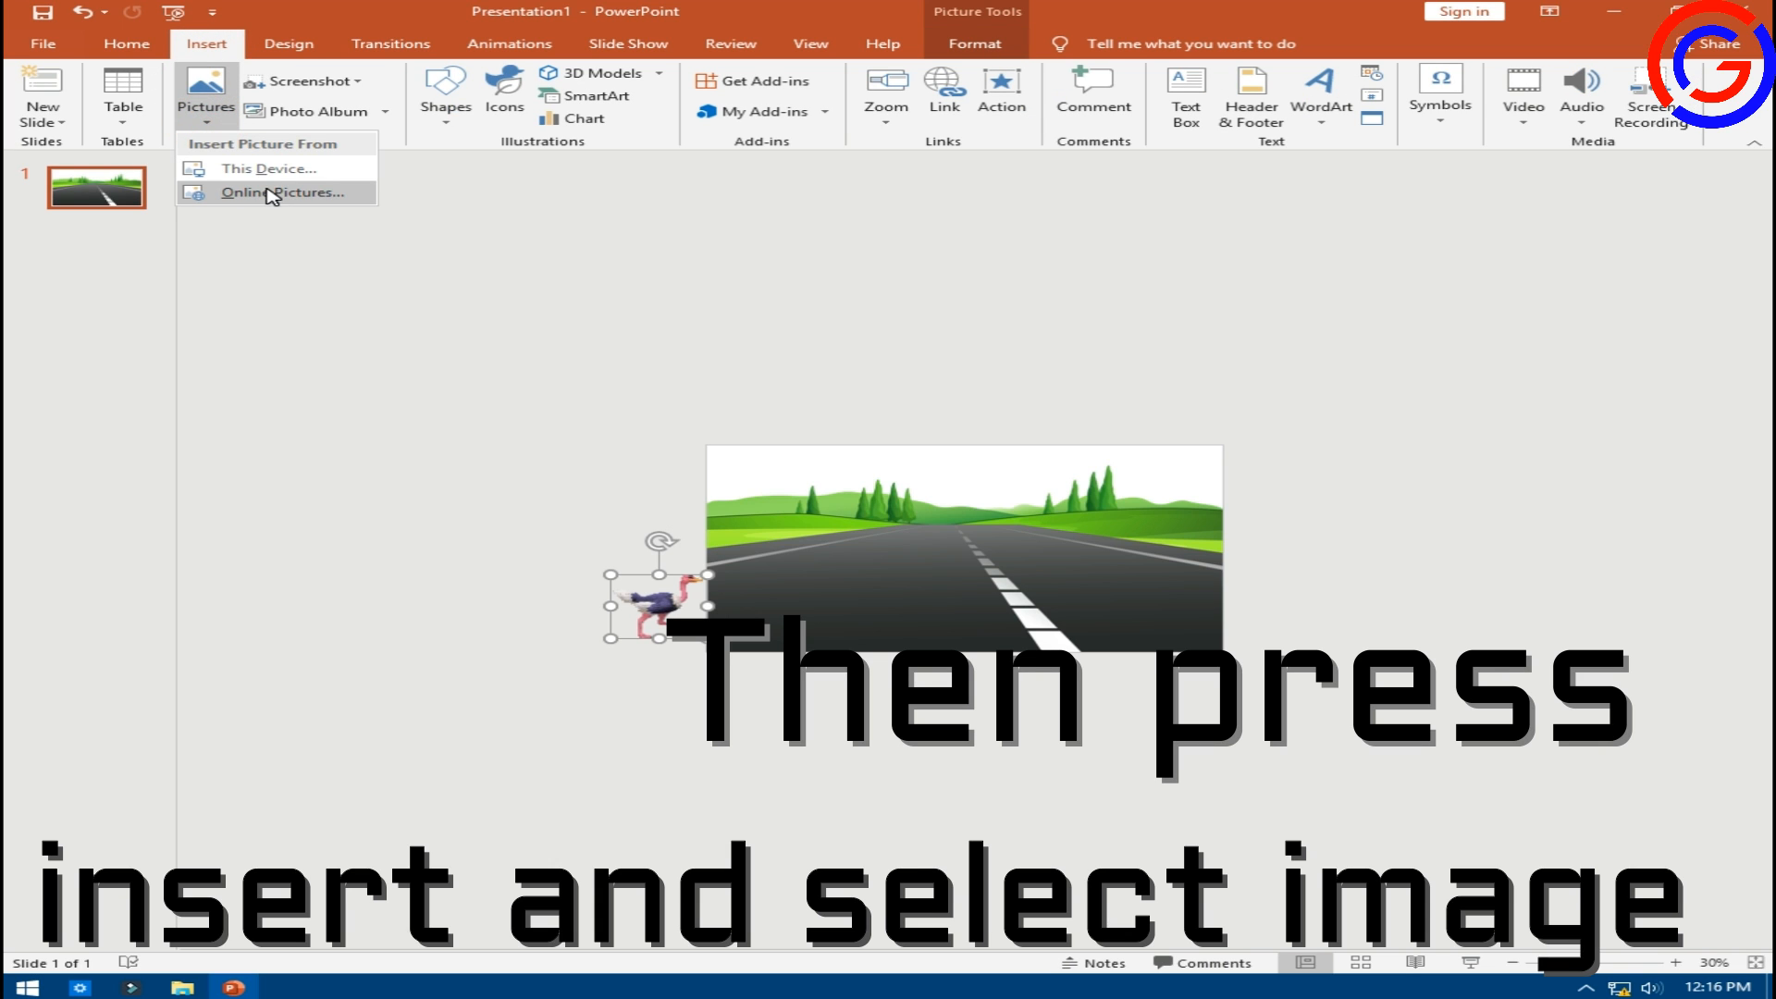
{"action": "left_click", "coordinate": [294, 180]}
{"action": "left_click", "coordinate": [626, 175]}
{"action": "left_click", "coordinate": [639, 470]}
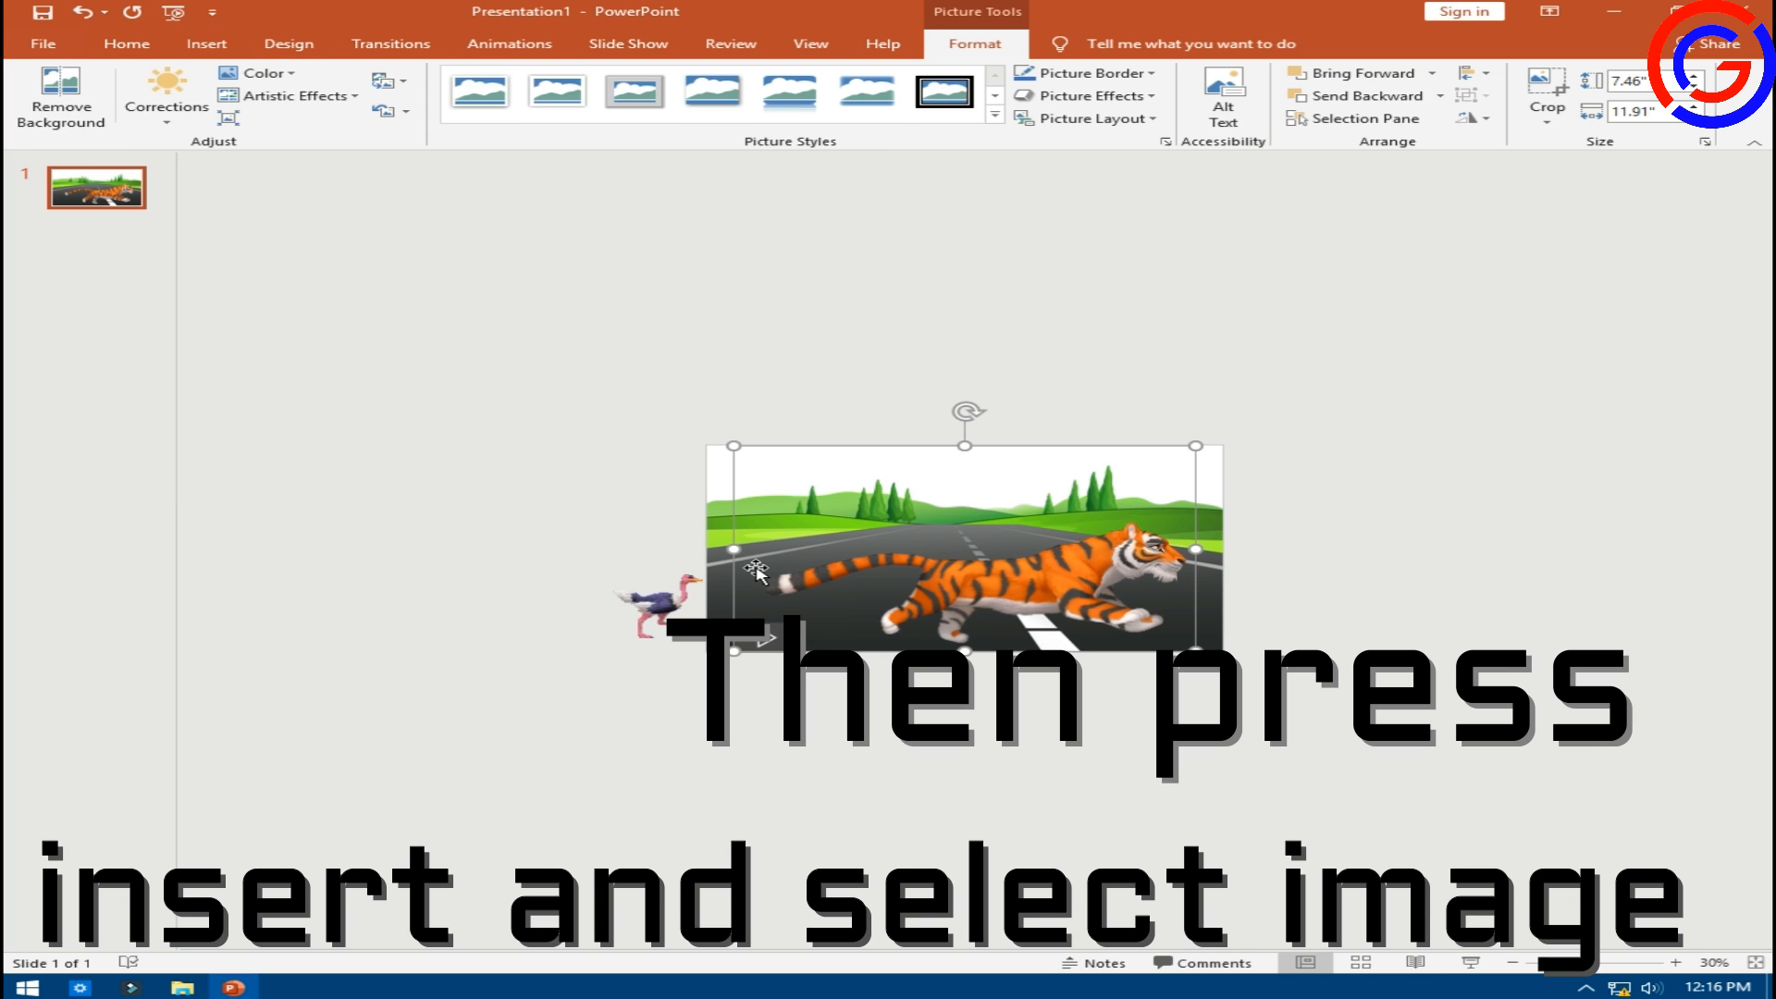
{"action": "left_click_drag", "start_coordinate": [742, 444], "coordinate": [963, 529]}
{"action": "left_click_drag", "start_coordinate": [1064, 624], "coordinate": [581, 605]}
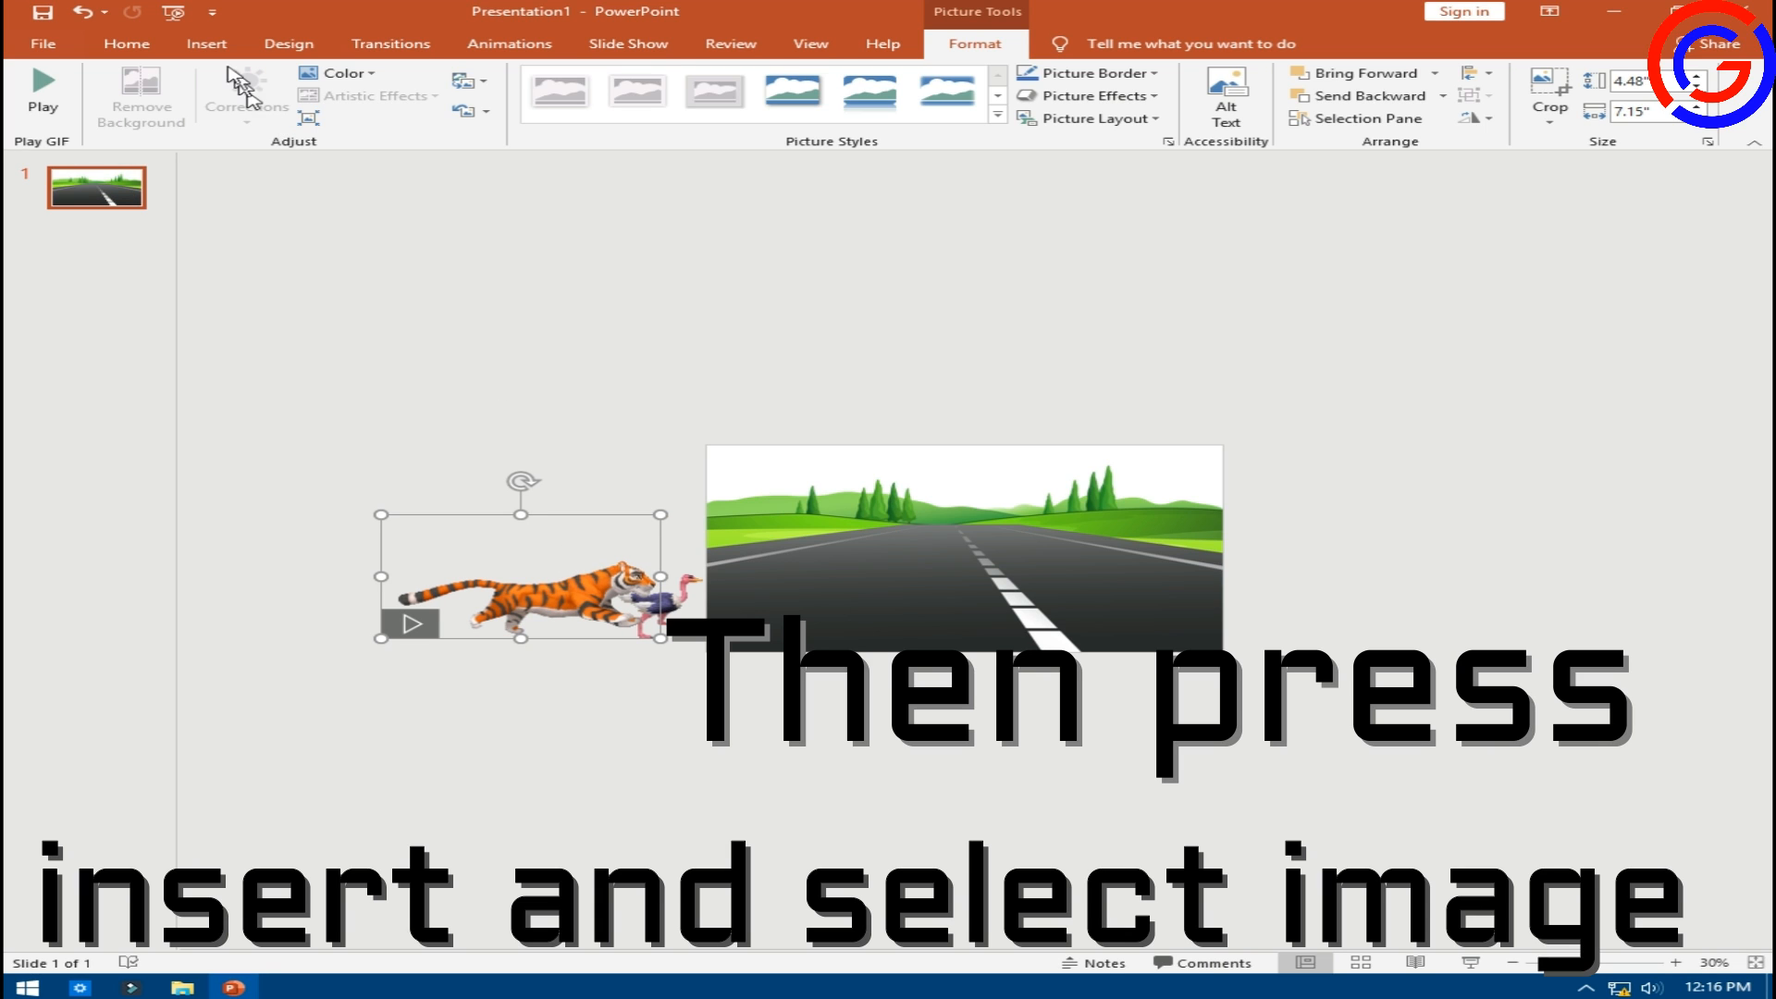
Insert the rhino image 4.gif and place it outside the slide behind the tiger's head, reduced to about 3.97" by 6.27".
{"action": "left_click", "coordinate": [207, 43]}
{"action": "left_click", "coordinate": [205, 93]}
{"action": "left_click", "coordinate": [282, 170]}
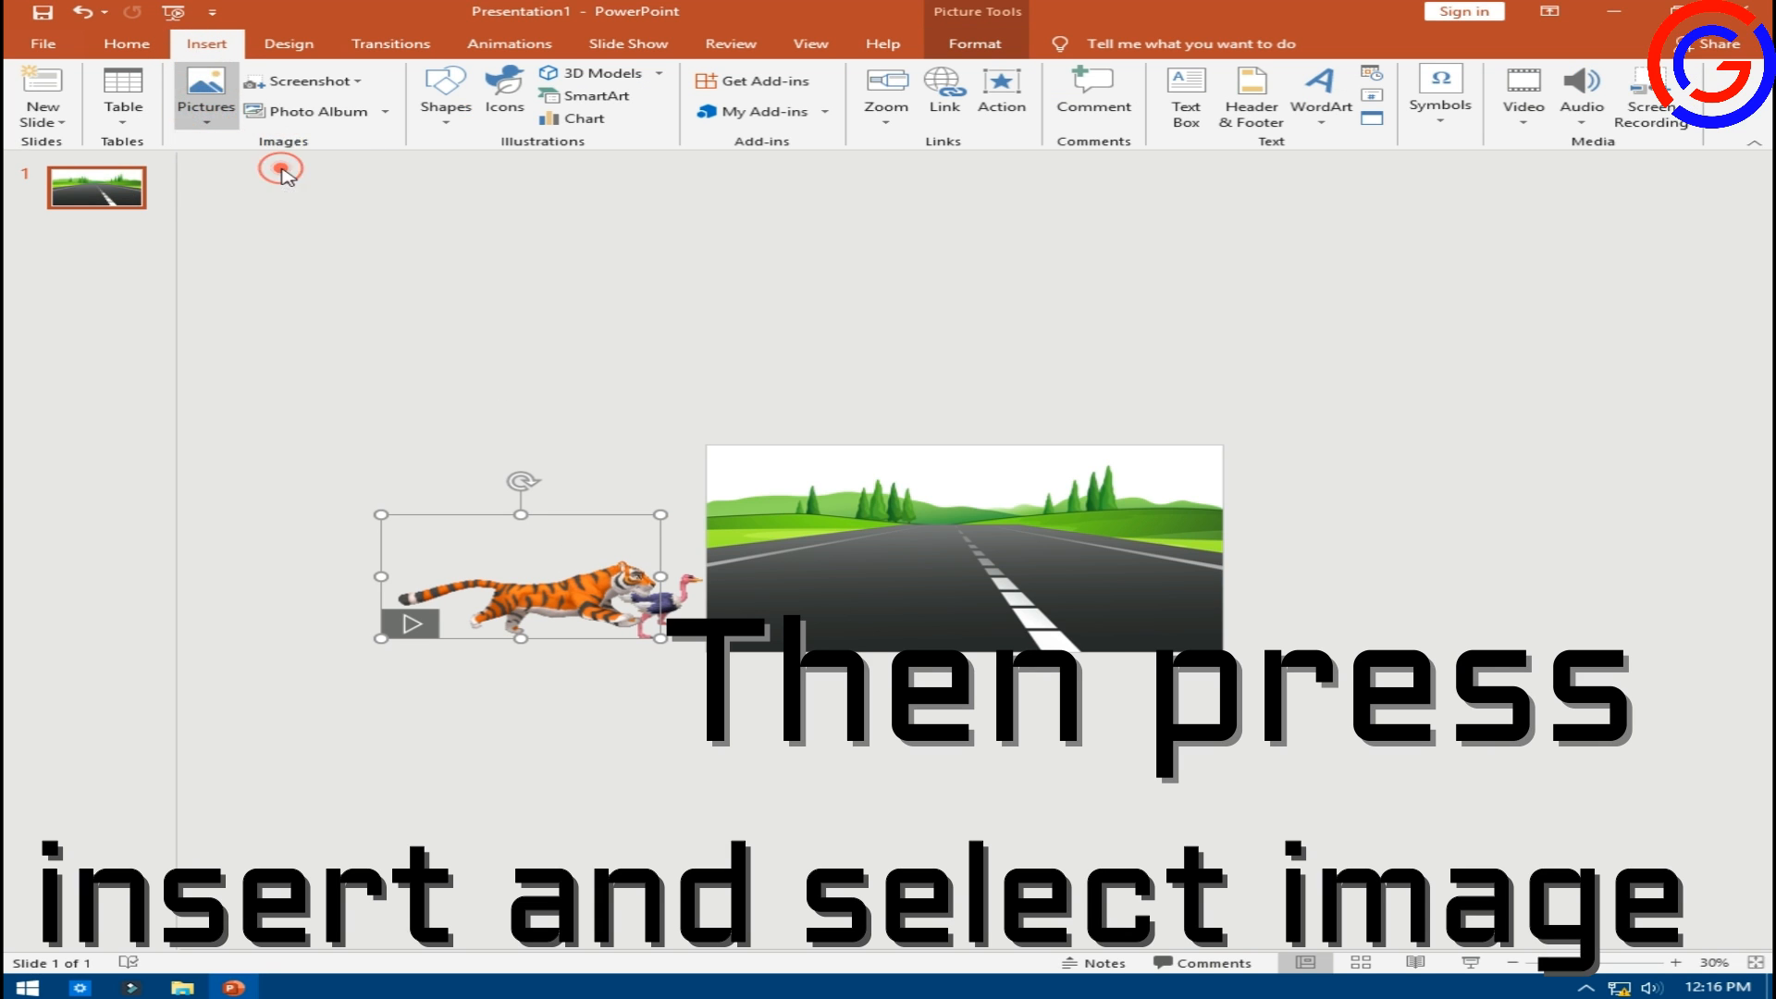
{"action": "left_click", "coordinate": [751, 138]}
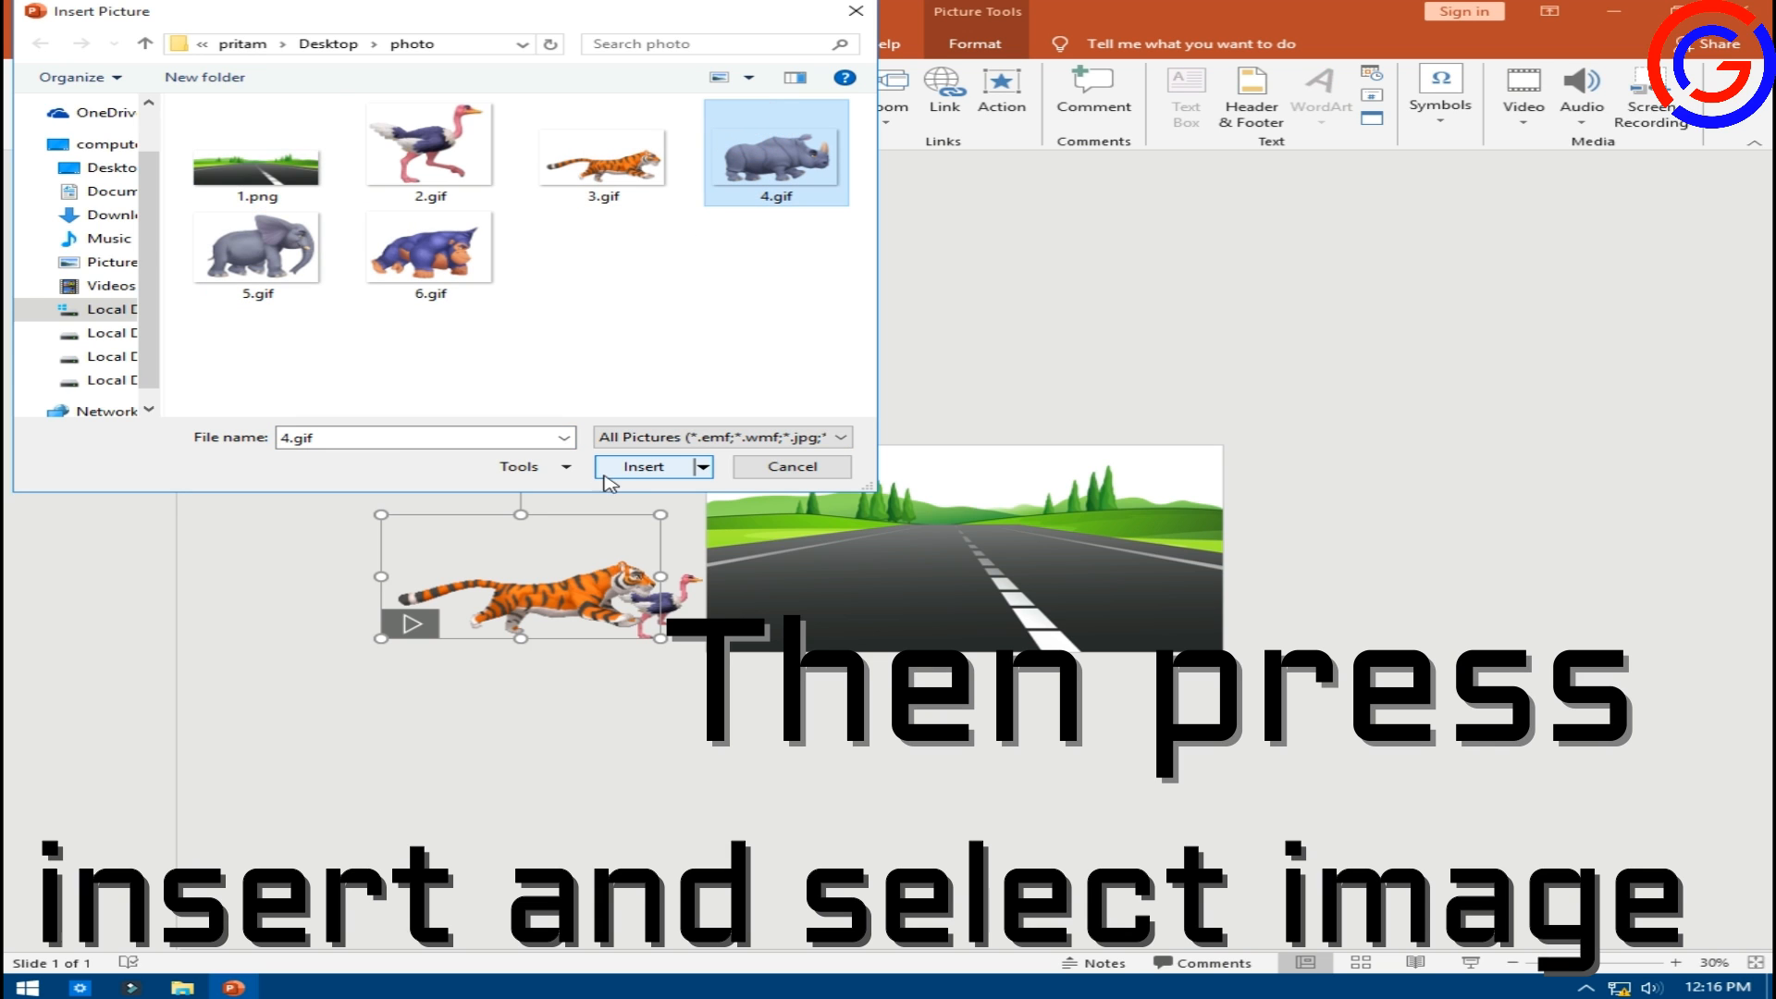
{"action": "left_click", "coordinate": [635, 468]}
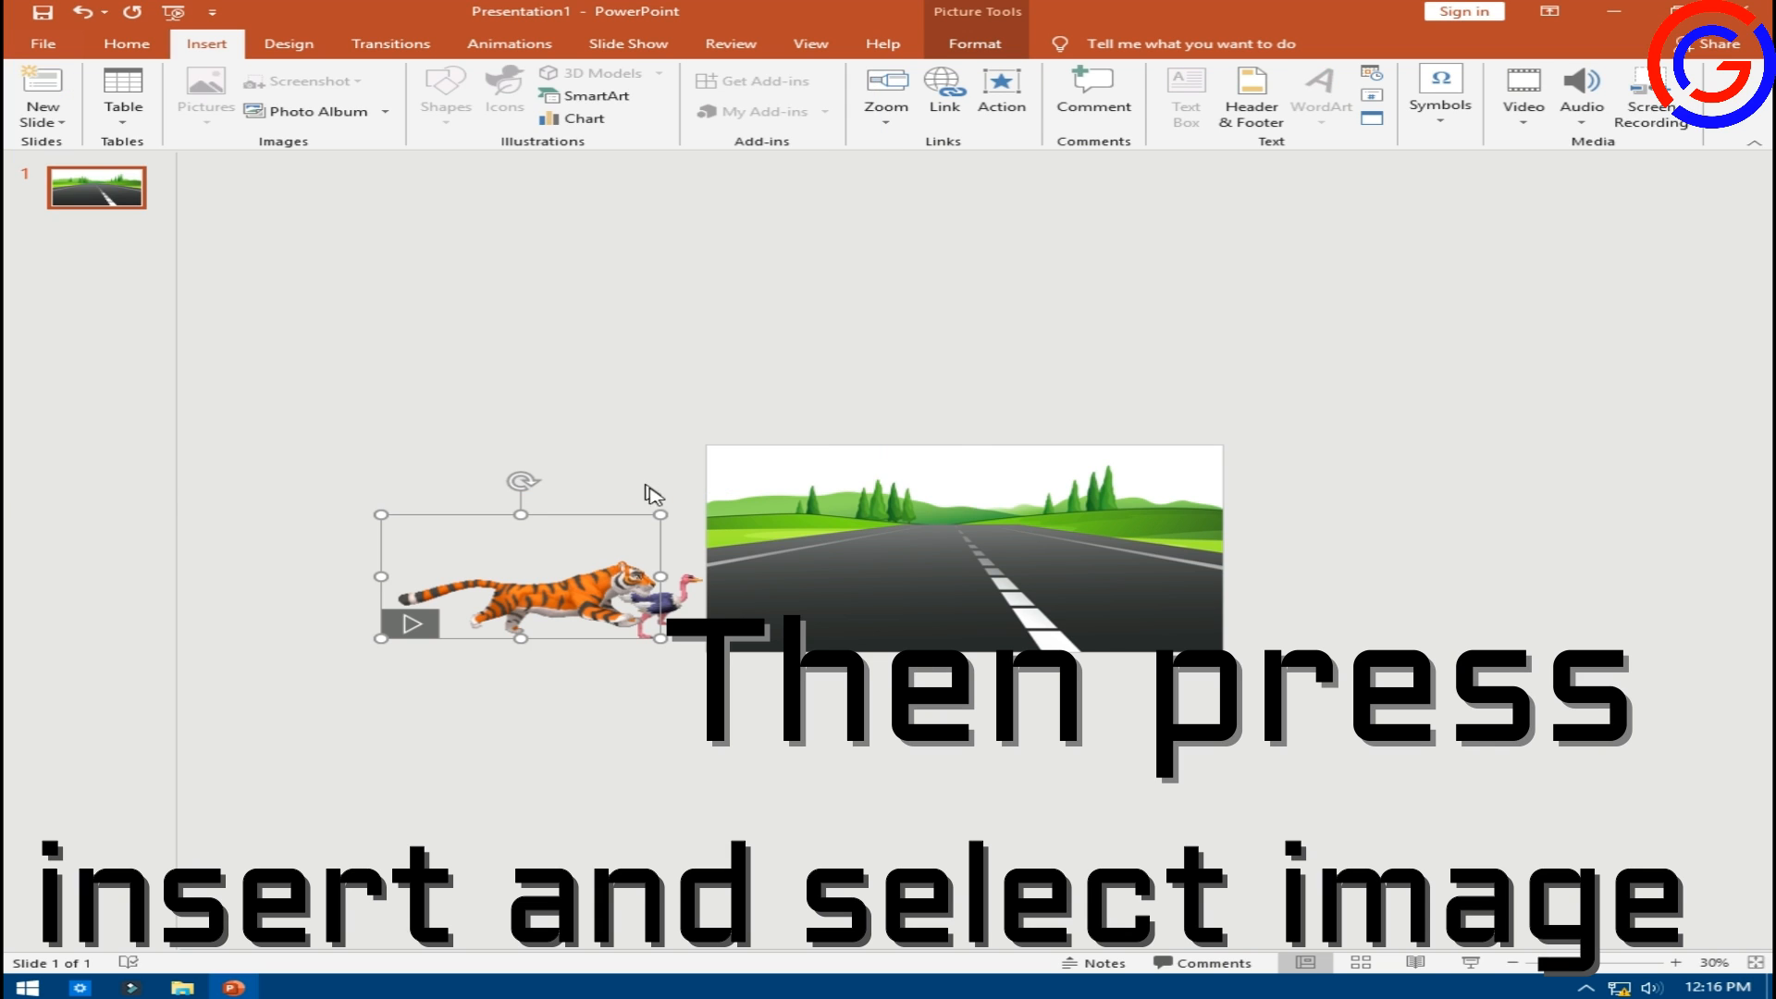
{"action": "left_click_drag", "start_coordinate": [800, 474], "coordinate": [893, 536]}
{"action": "left_click_drag", "start_coordinate": [1038, 574], "coordinate": [516, 590]}
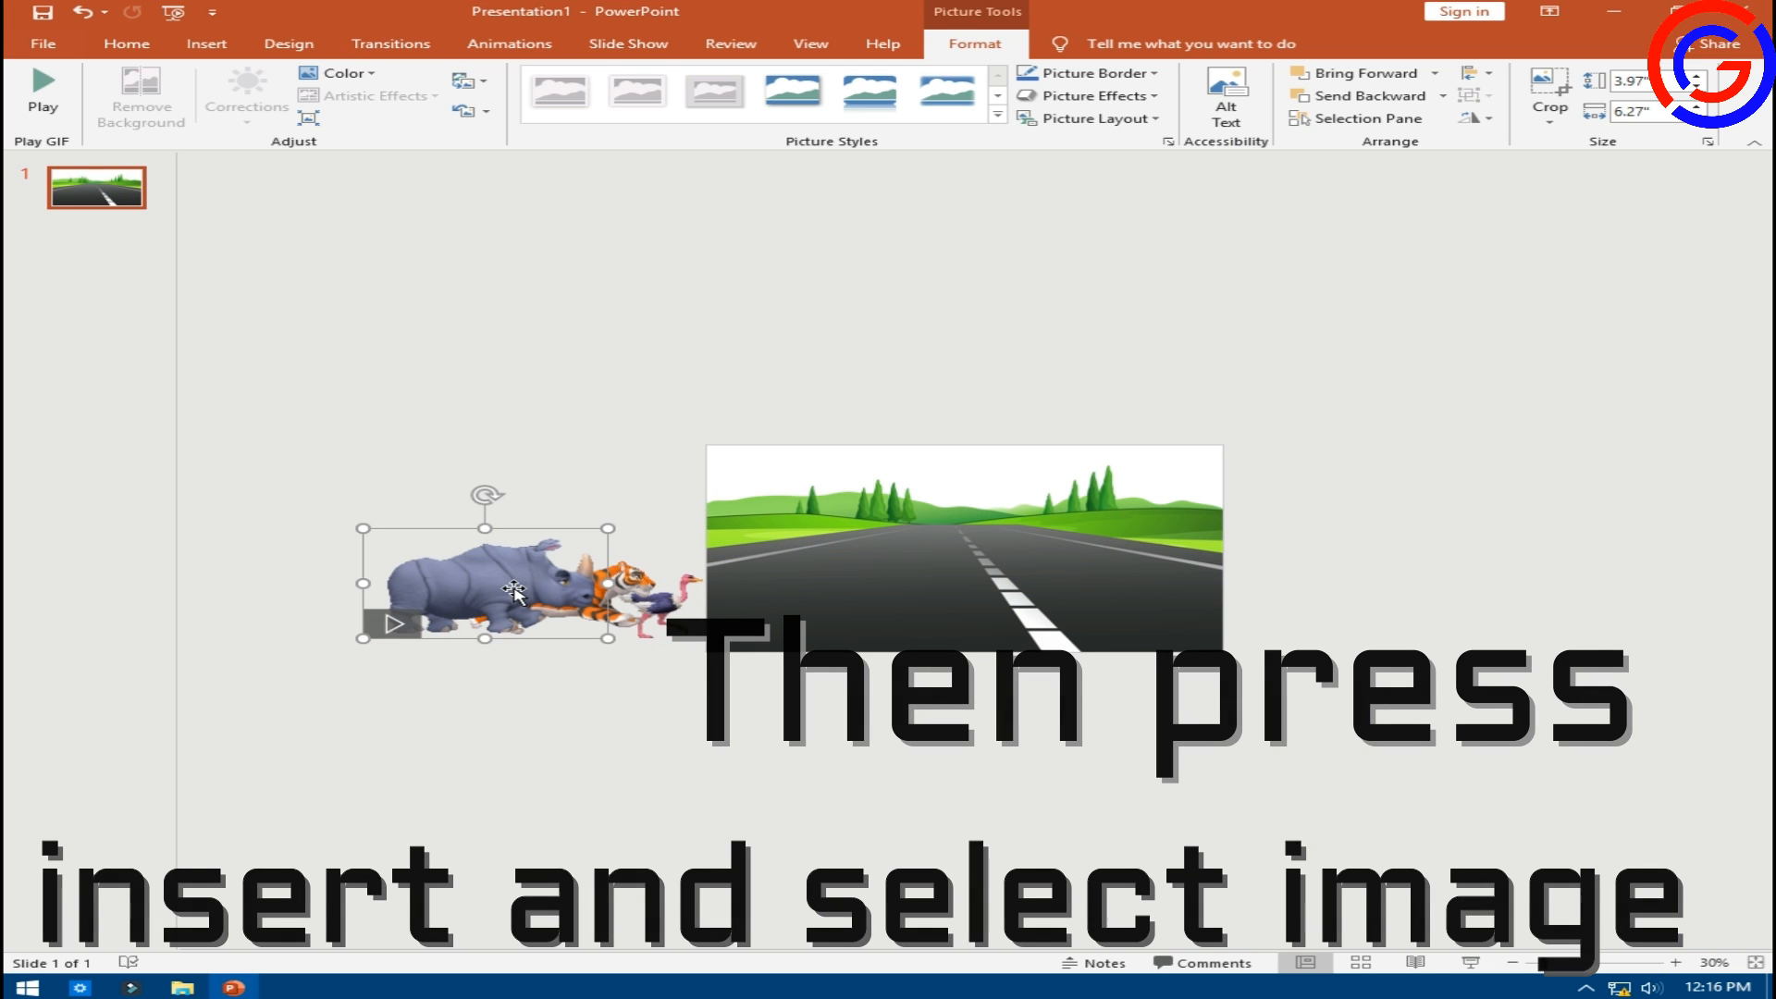
Insert the elephant image 5.gif and place it, reduced in size, outside the slide behind the rhino.
{"action": "left_click", "coordinate": [205, 47]}
{"action": "left_click", "coordinate": [203, 109]}
{"action": "left_click", "coordinate": [263, 168]}
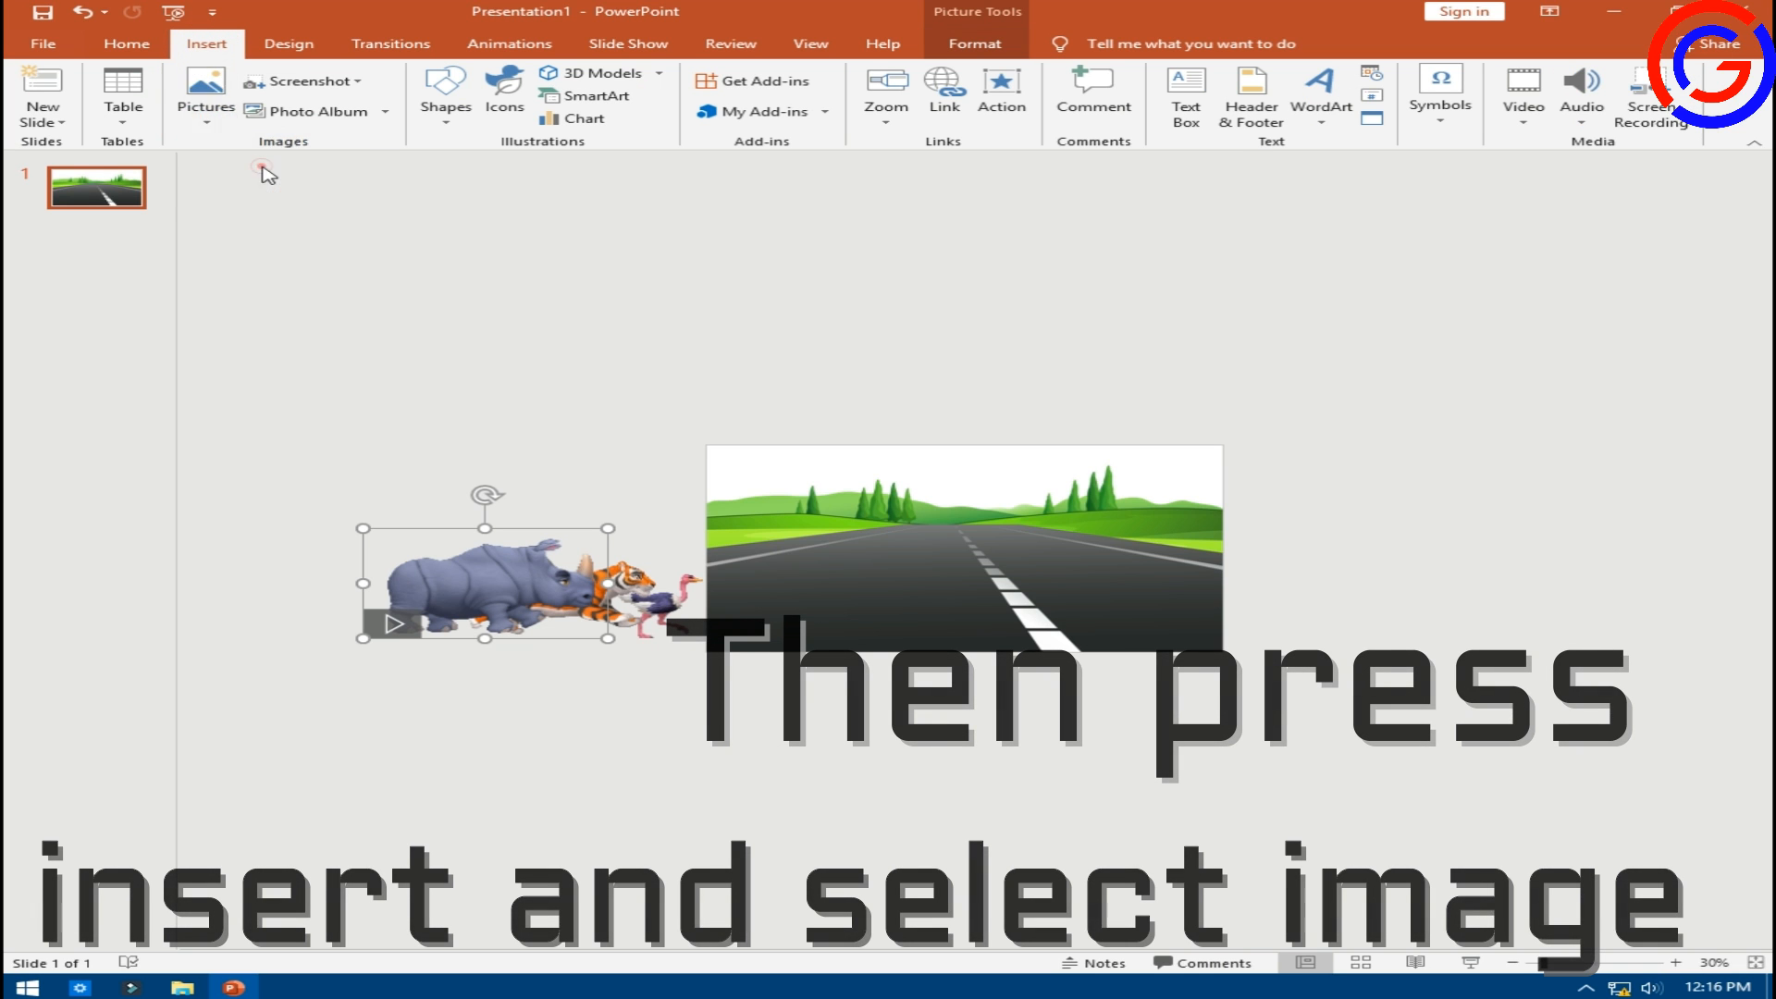
{"action": "left_click", "coordinate": [259, 256]}
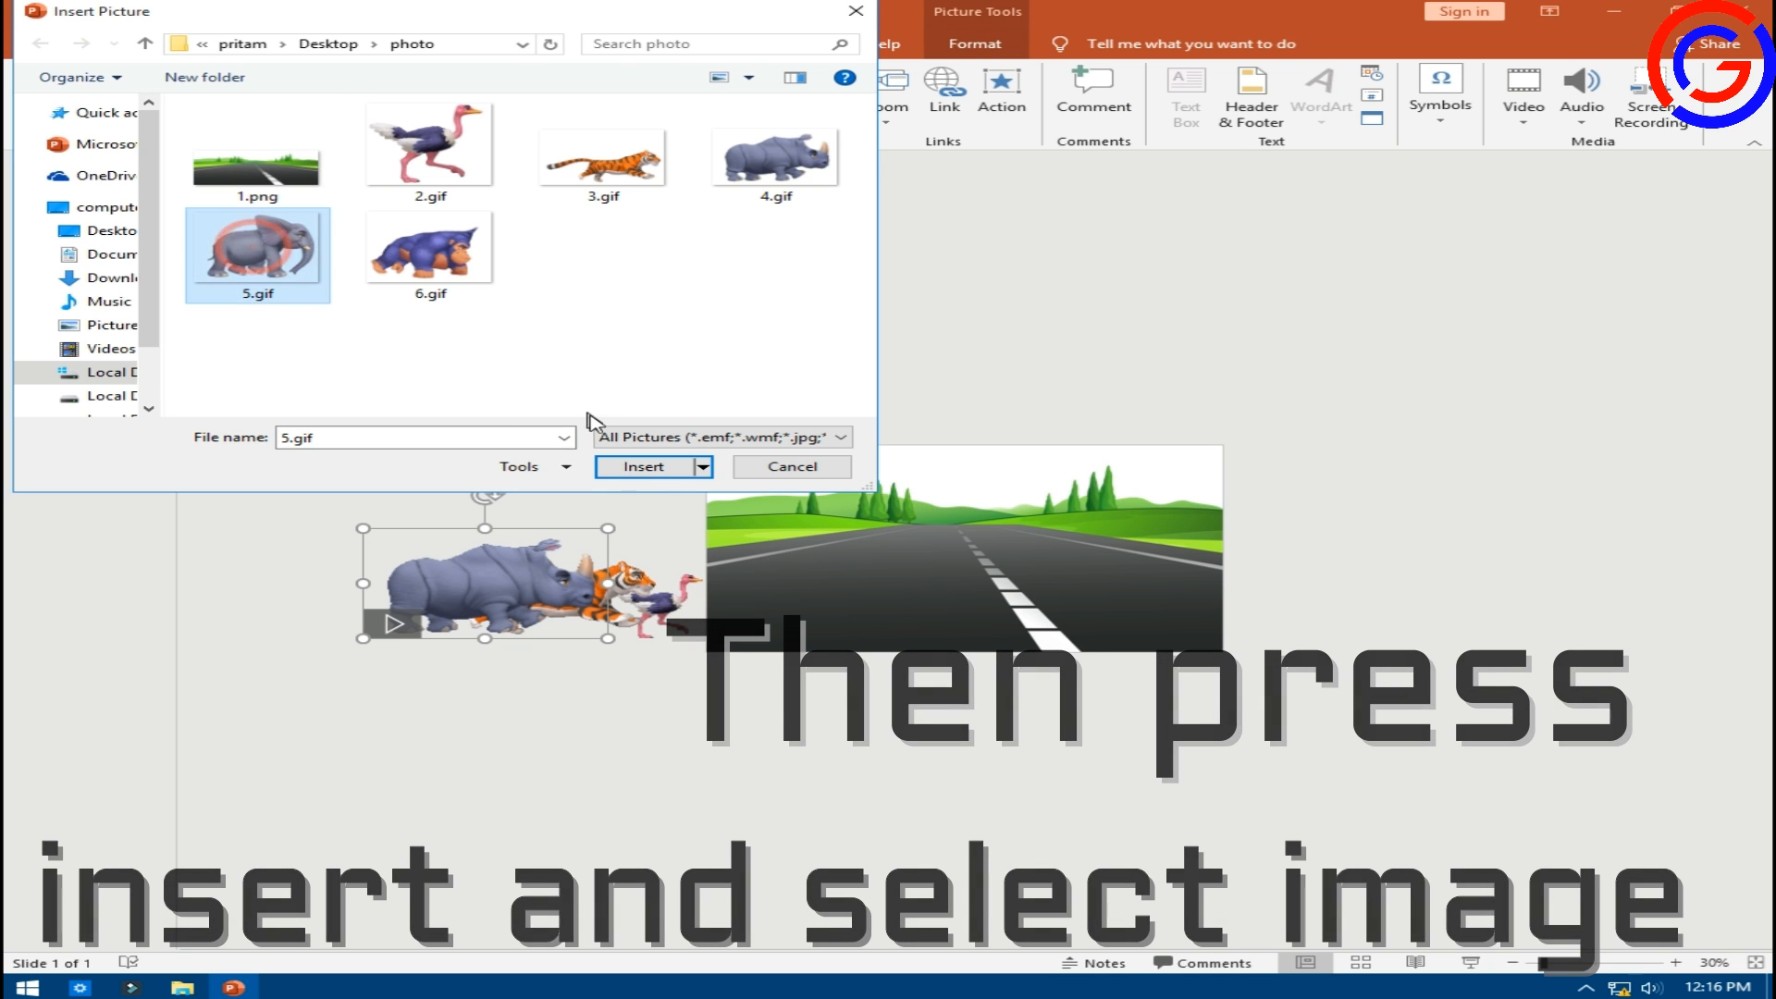
{"action": "left_click", "coordinate": [635, 468]}
{"action": "left_click_drag", "start_coordinate": [815, 462], "coordinate": [916, 492]}
{"action": "left_click_drag", "start_coordinate": [1020, 556], "coordinate": [424, 562]}
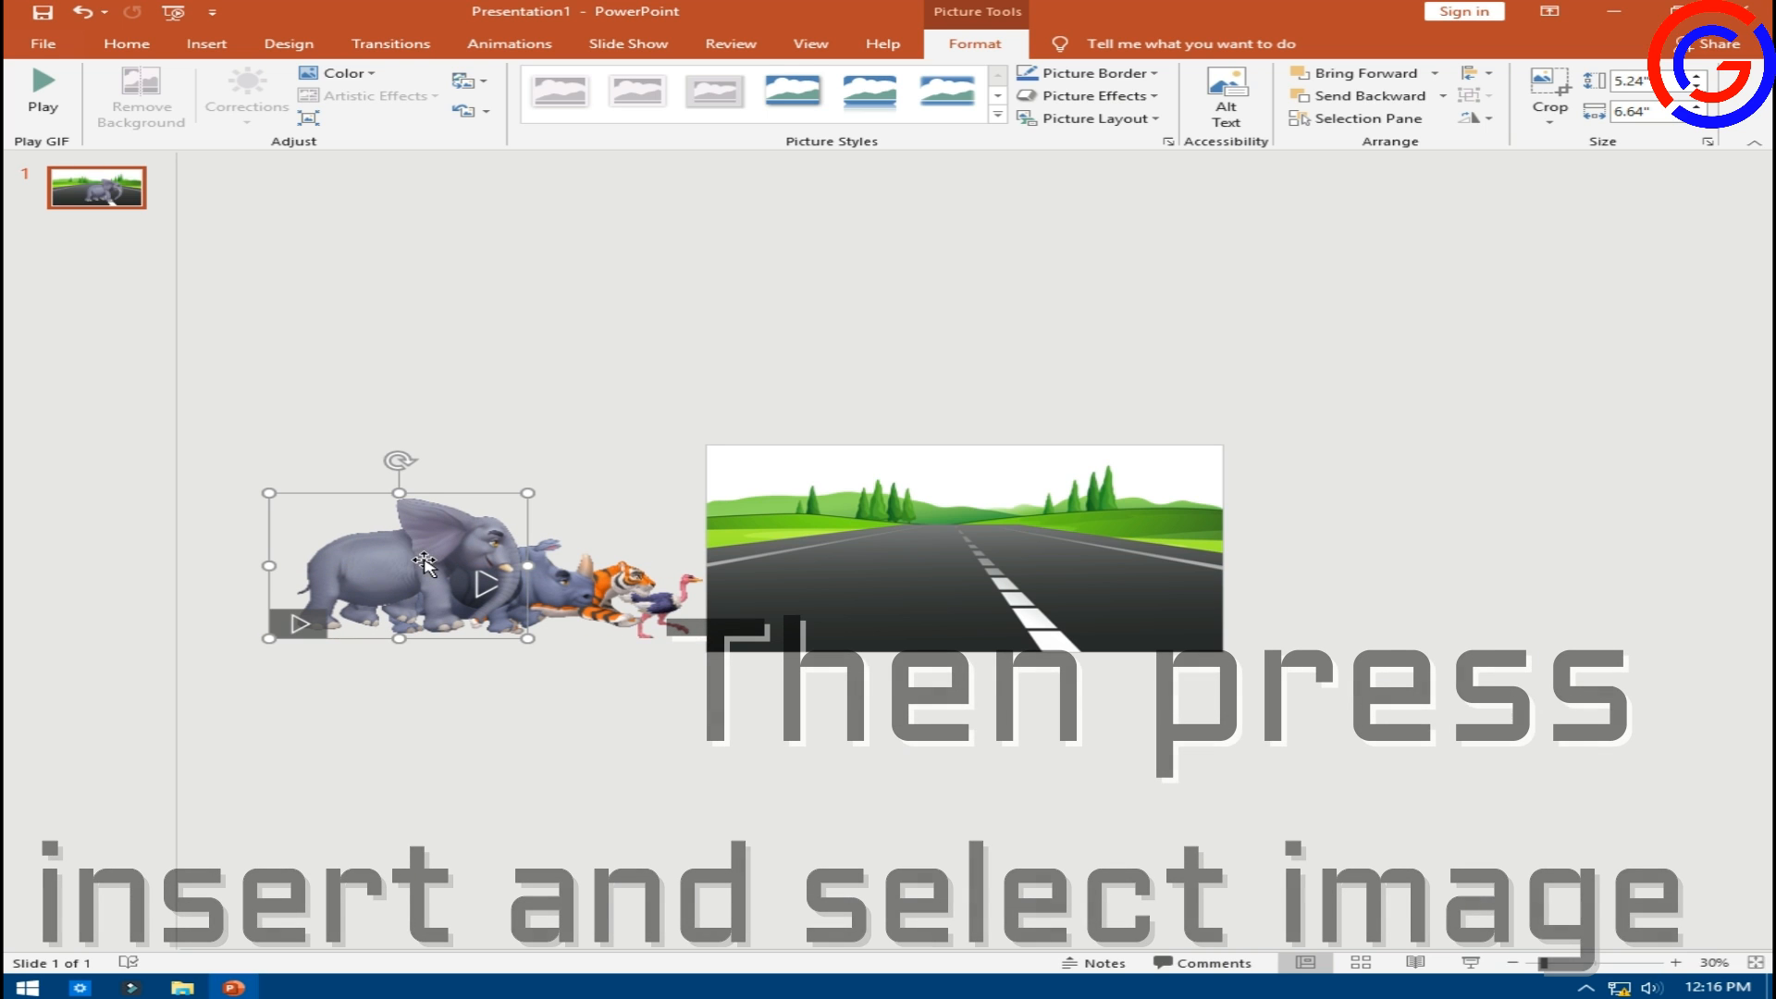
{"action": "left_click_drag", "start_coordinate": [265, 492], "coordinate": [281, 499]}
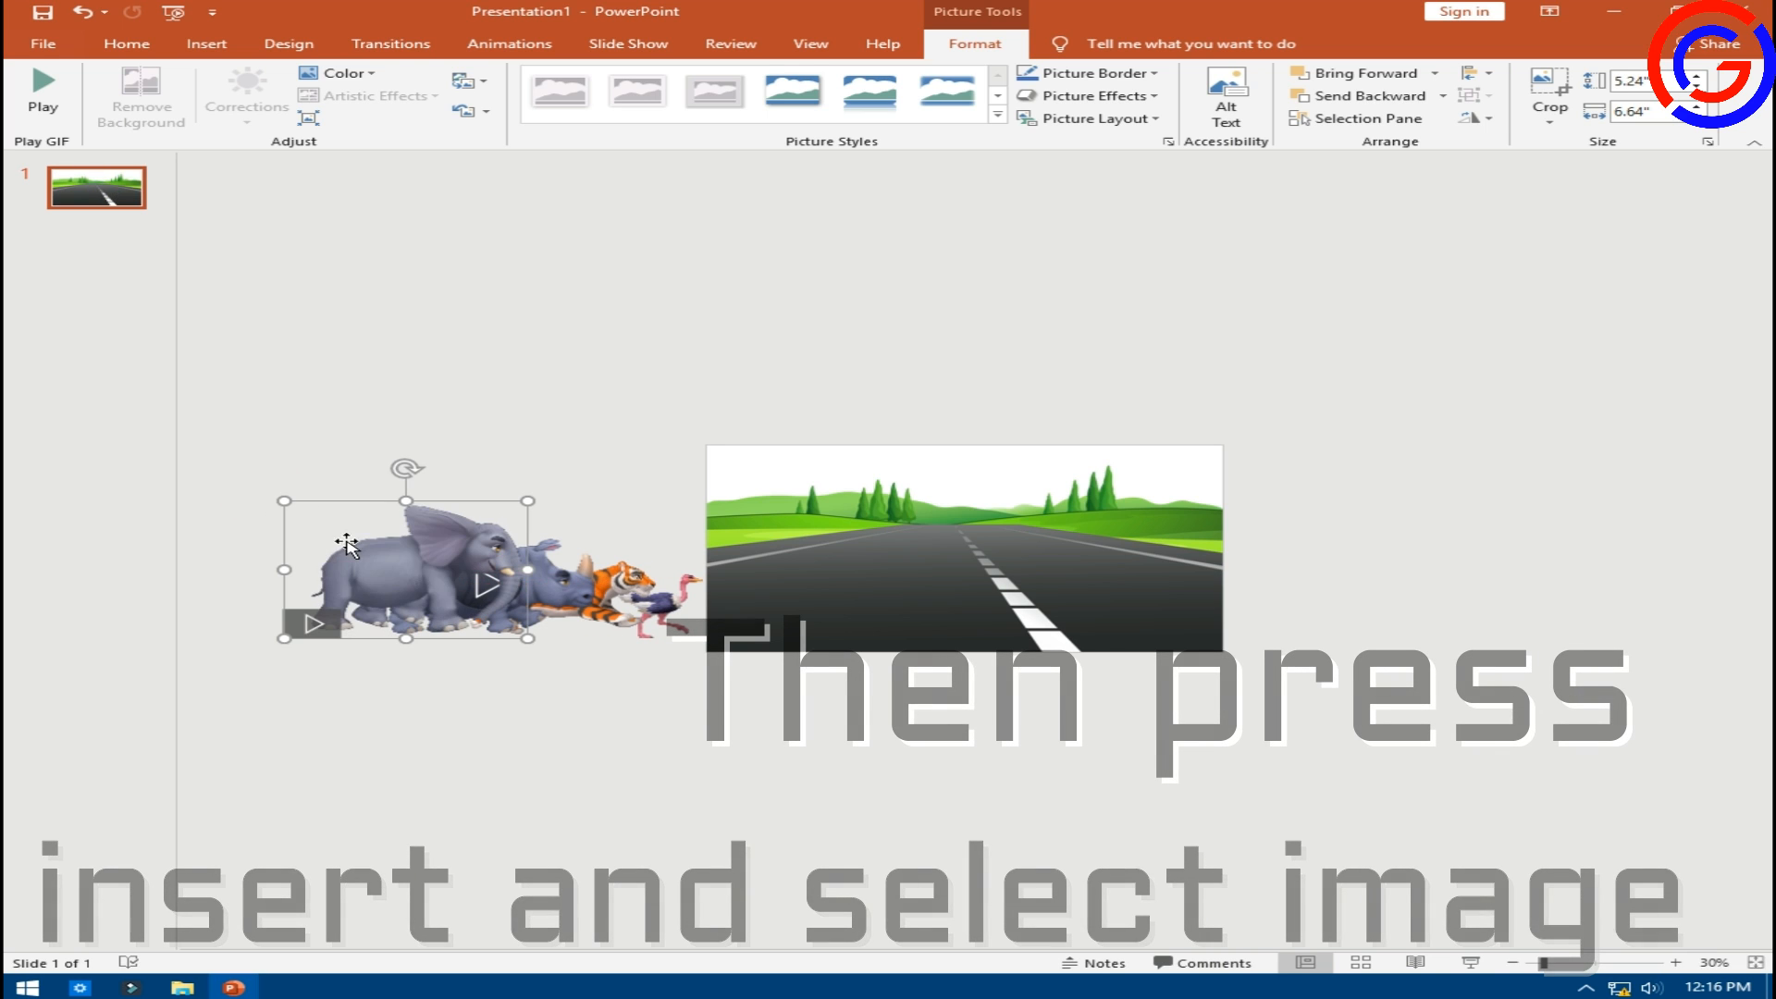
Insert the gorilla image 6.gif and place it last in the row behind the elephant, aligned with the other animals' feet.
{"action": "left_click", "coordinate": [206, 44]}
{"action": "left_click", "coordinate": [215, 123]}
{"action": "left_click", "coordinate": [272, 159]}
{"action": "left_click", "coordinate": [477, 271]}
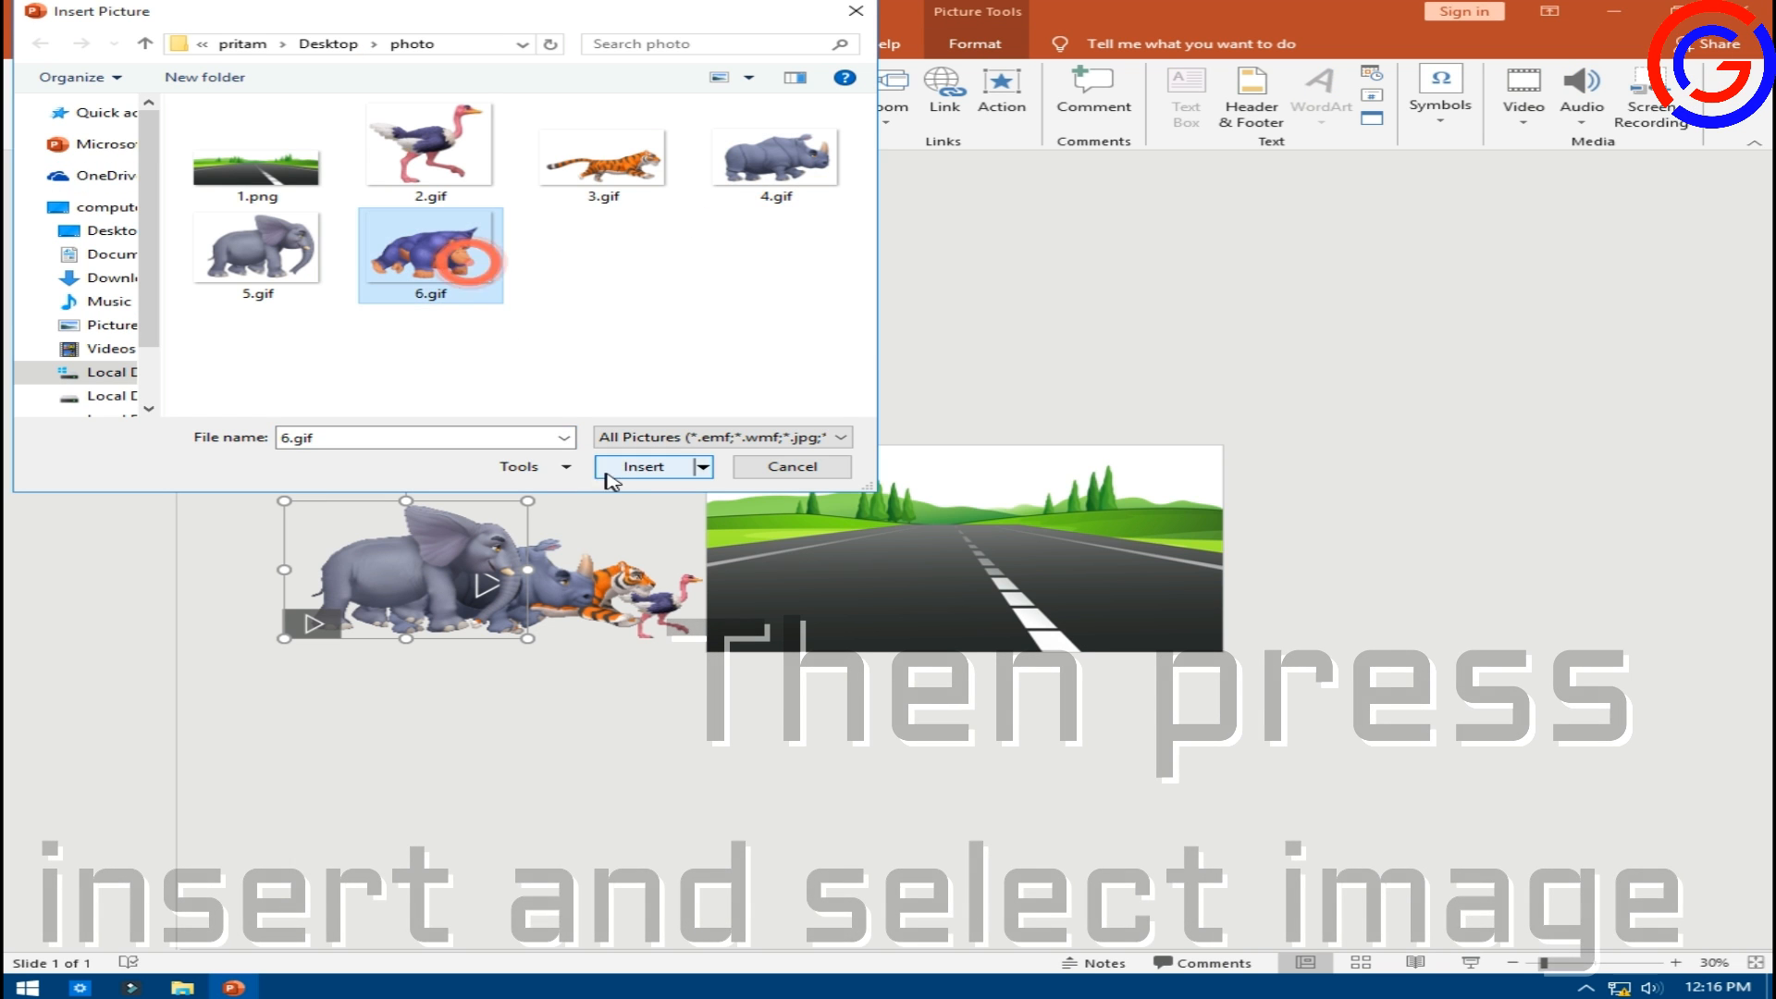
{"action": "left_click", "coordinate": [627, 468]}
{"action": "left_click_drag", "start_coordinate": [958, 548], "coordinate": [334, 540]}
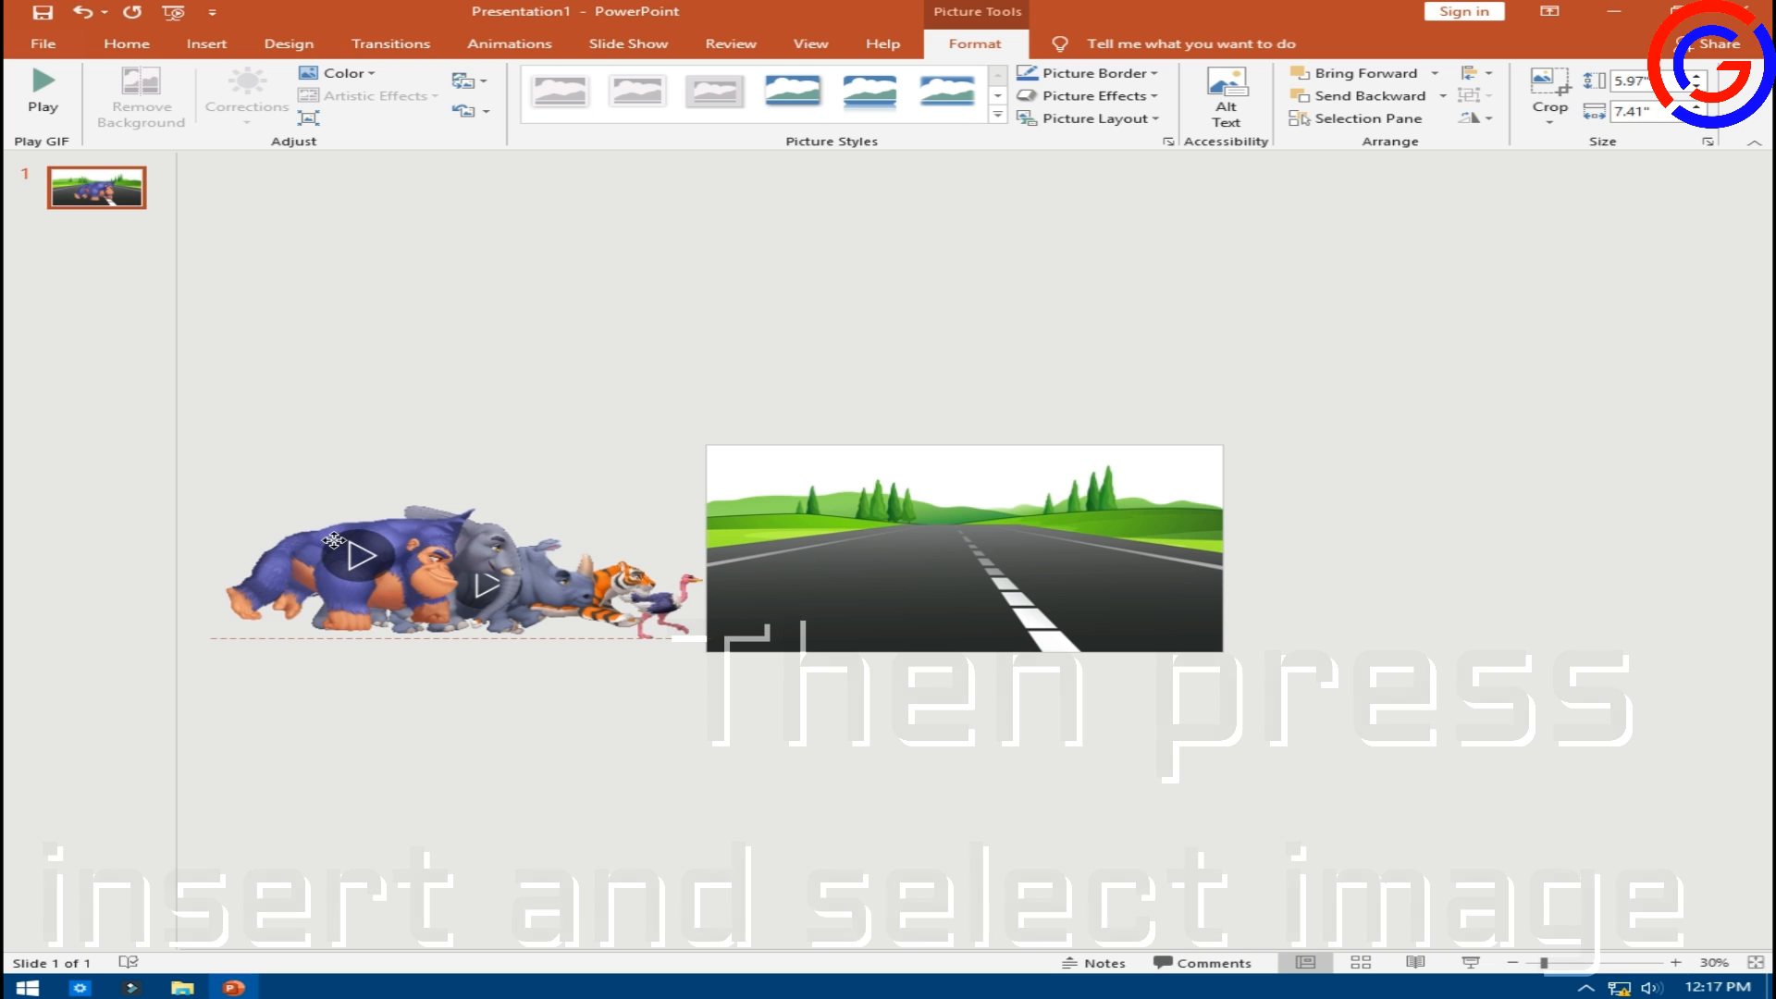
{"action": "left_click_drag", "start_coordinate": [355, 545], "coordinate": [357, 548]}
{"action": "left_click", "coordinate": [642, 698]}
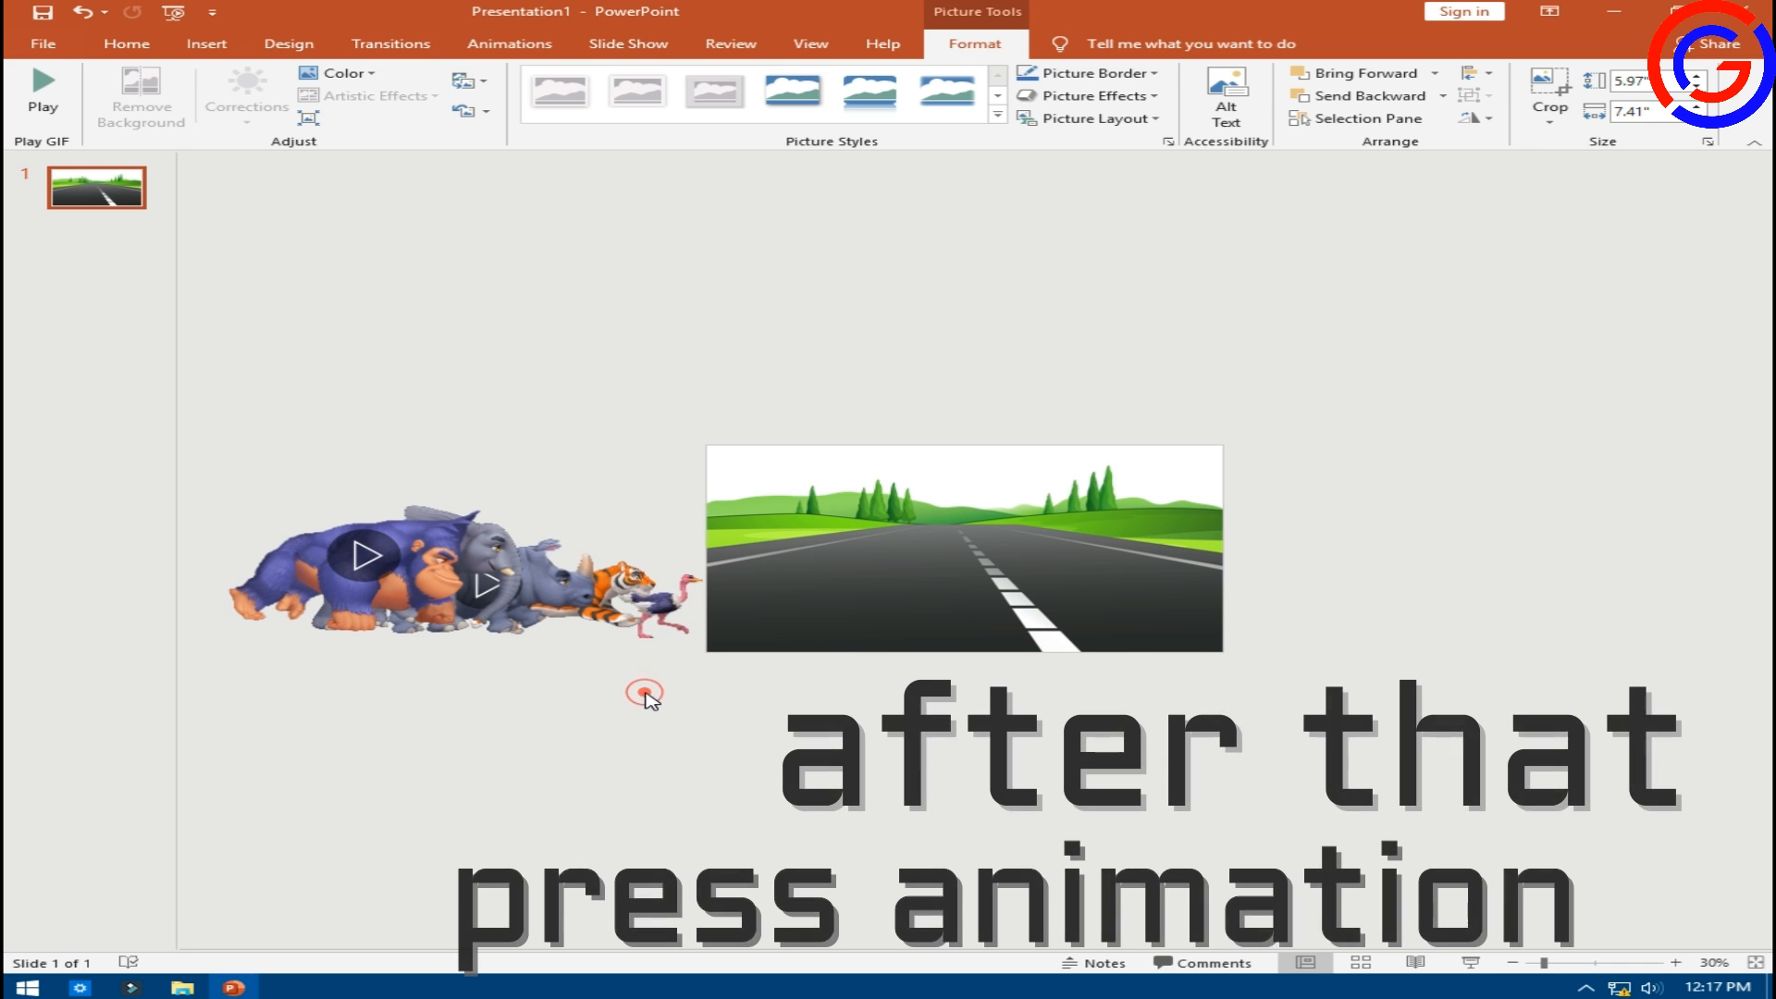
Add a Lines motion path to the ostrich that runs horizontally across the road and ends beyond the slide's right edge.
{"action": "left_click", "coordinate": [668, 606]}
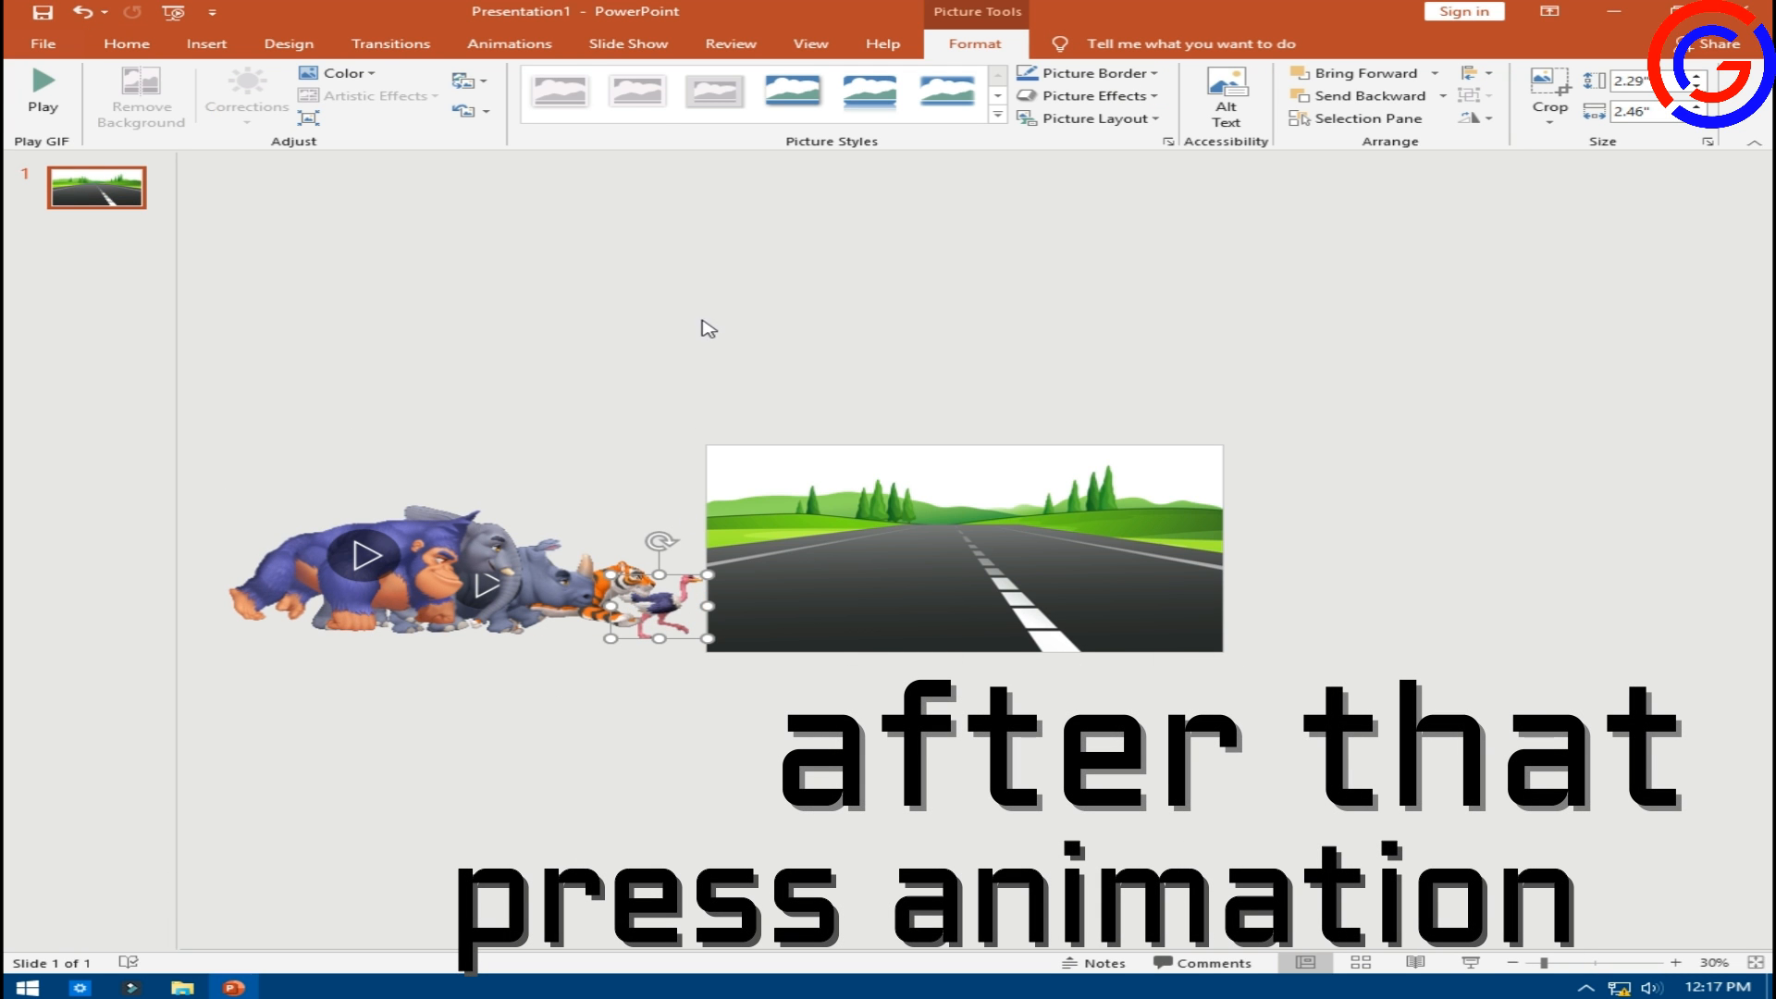
{"action": "left_click", "coordinate": [524, 54]}
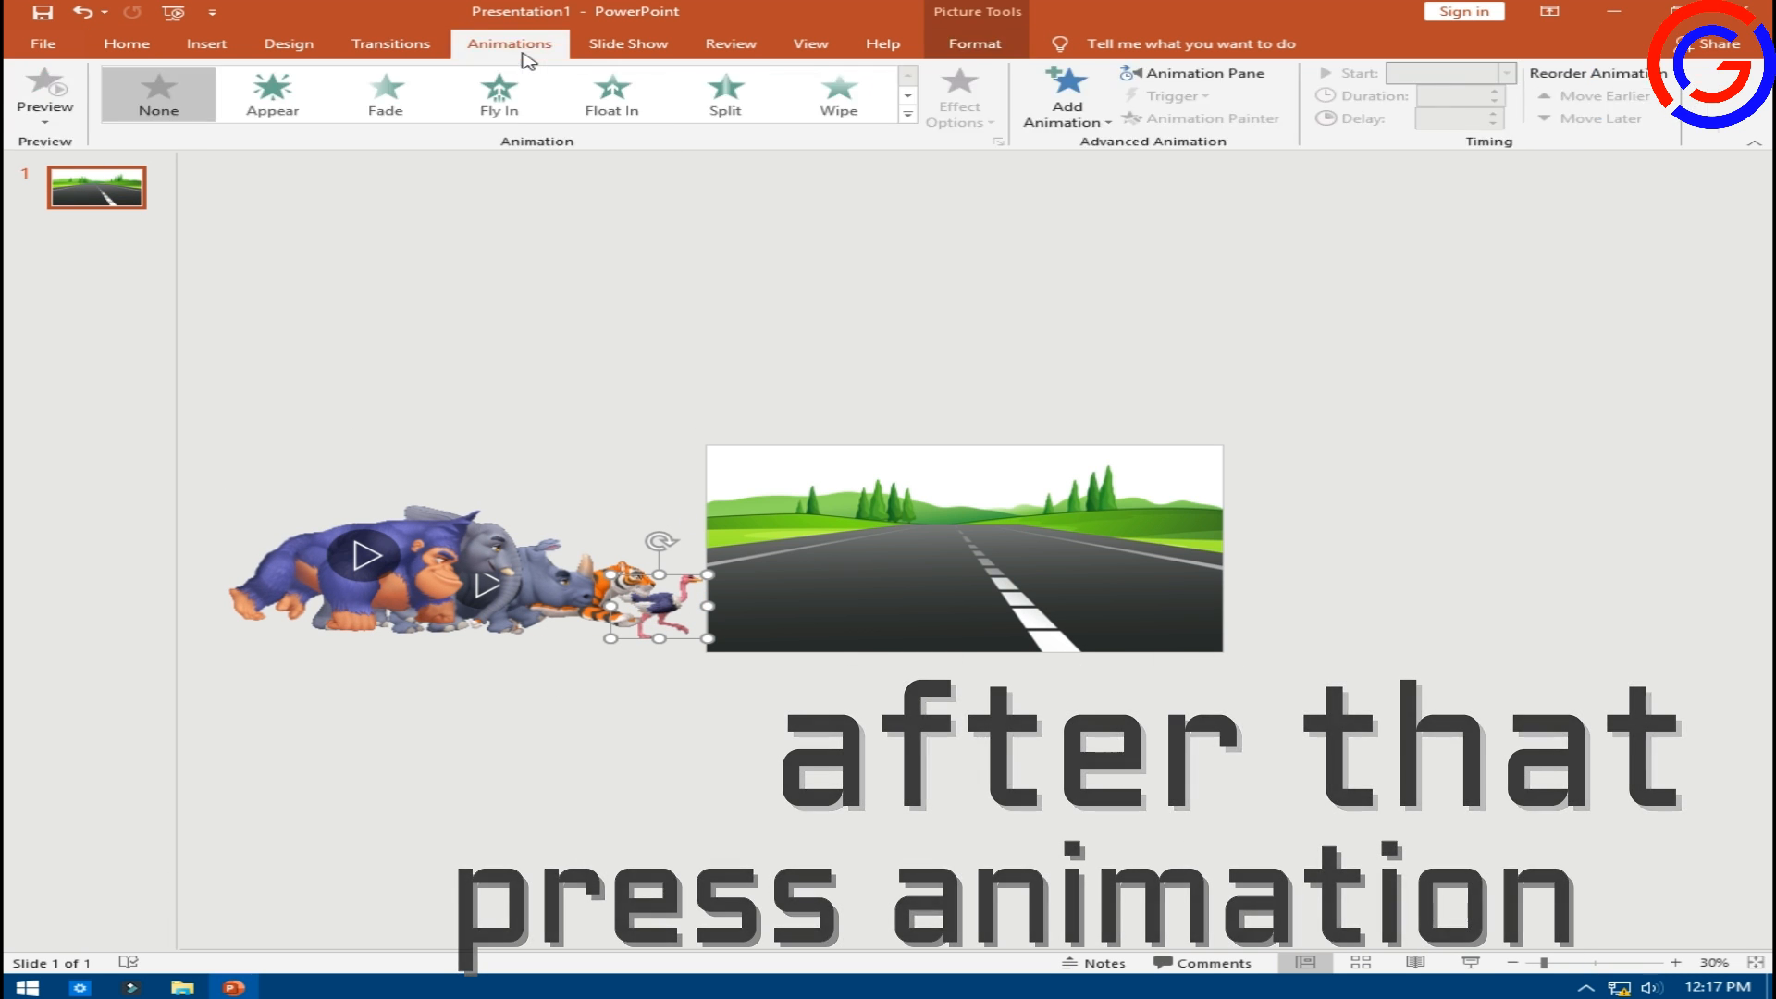
{"action": "left_click", "coordinate": [1069, 116]}
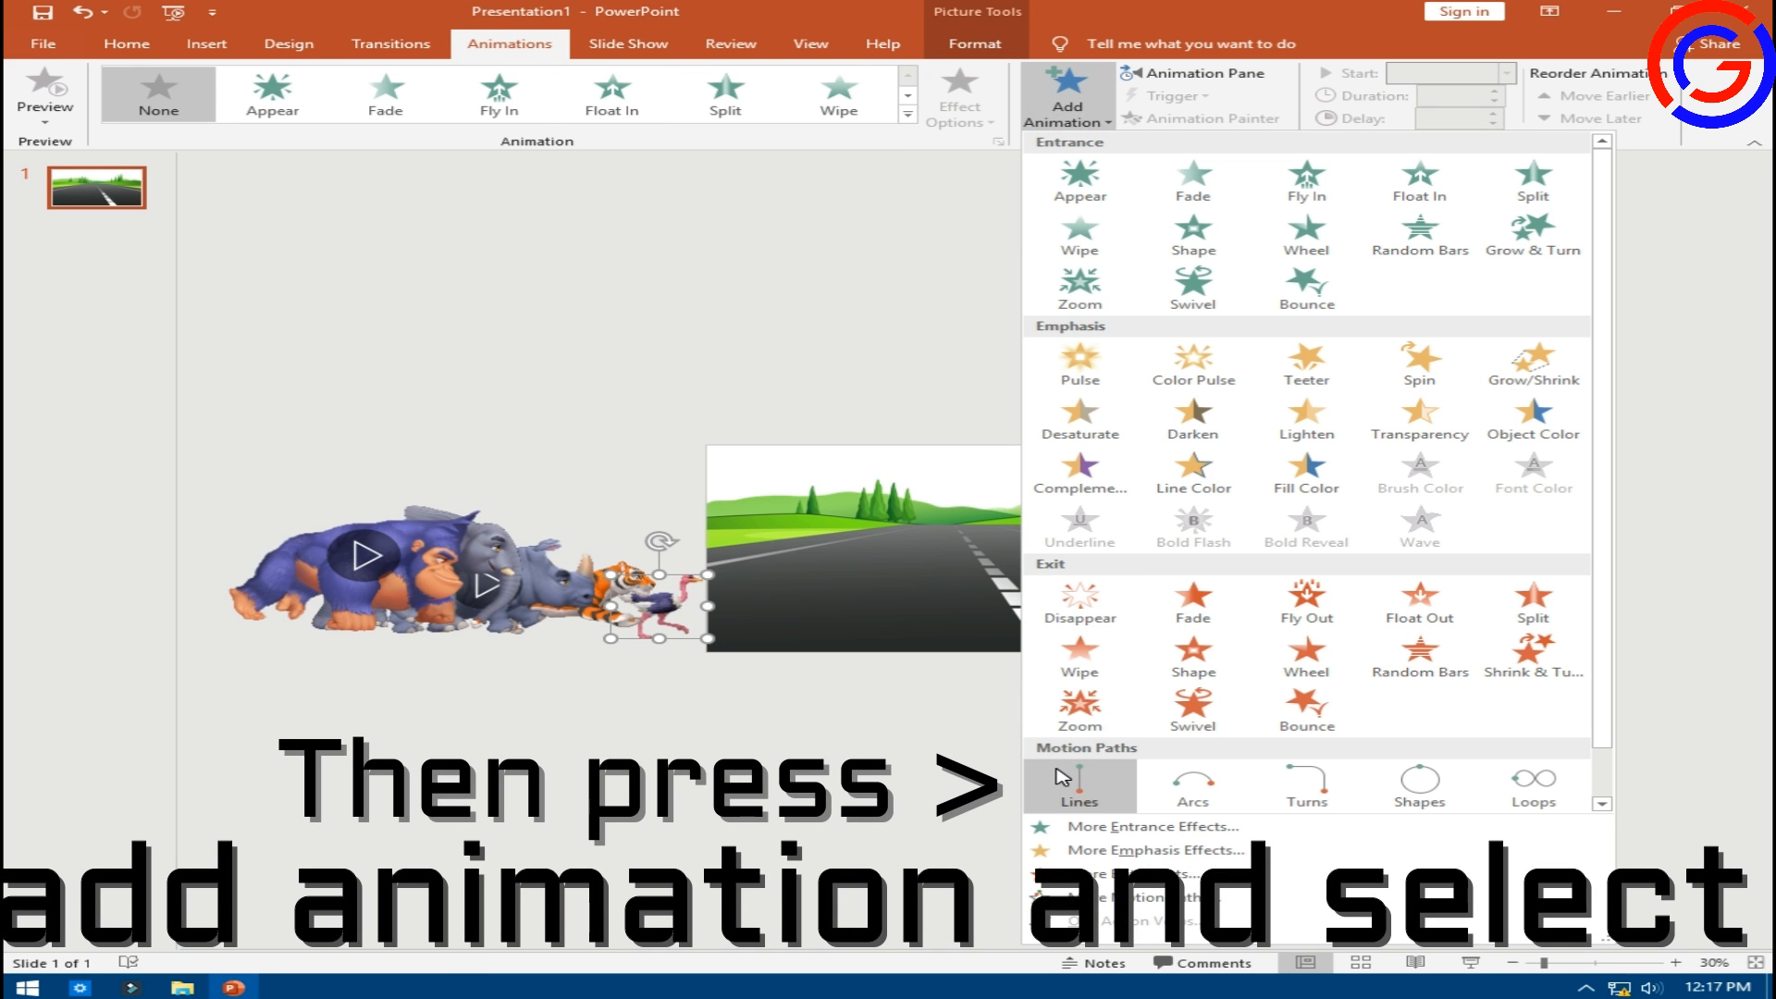
{"action": "left_click", "coordinate": [1045, 767]}
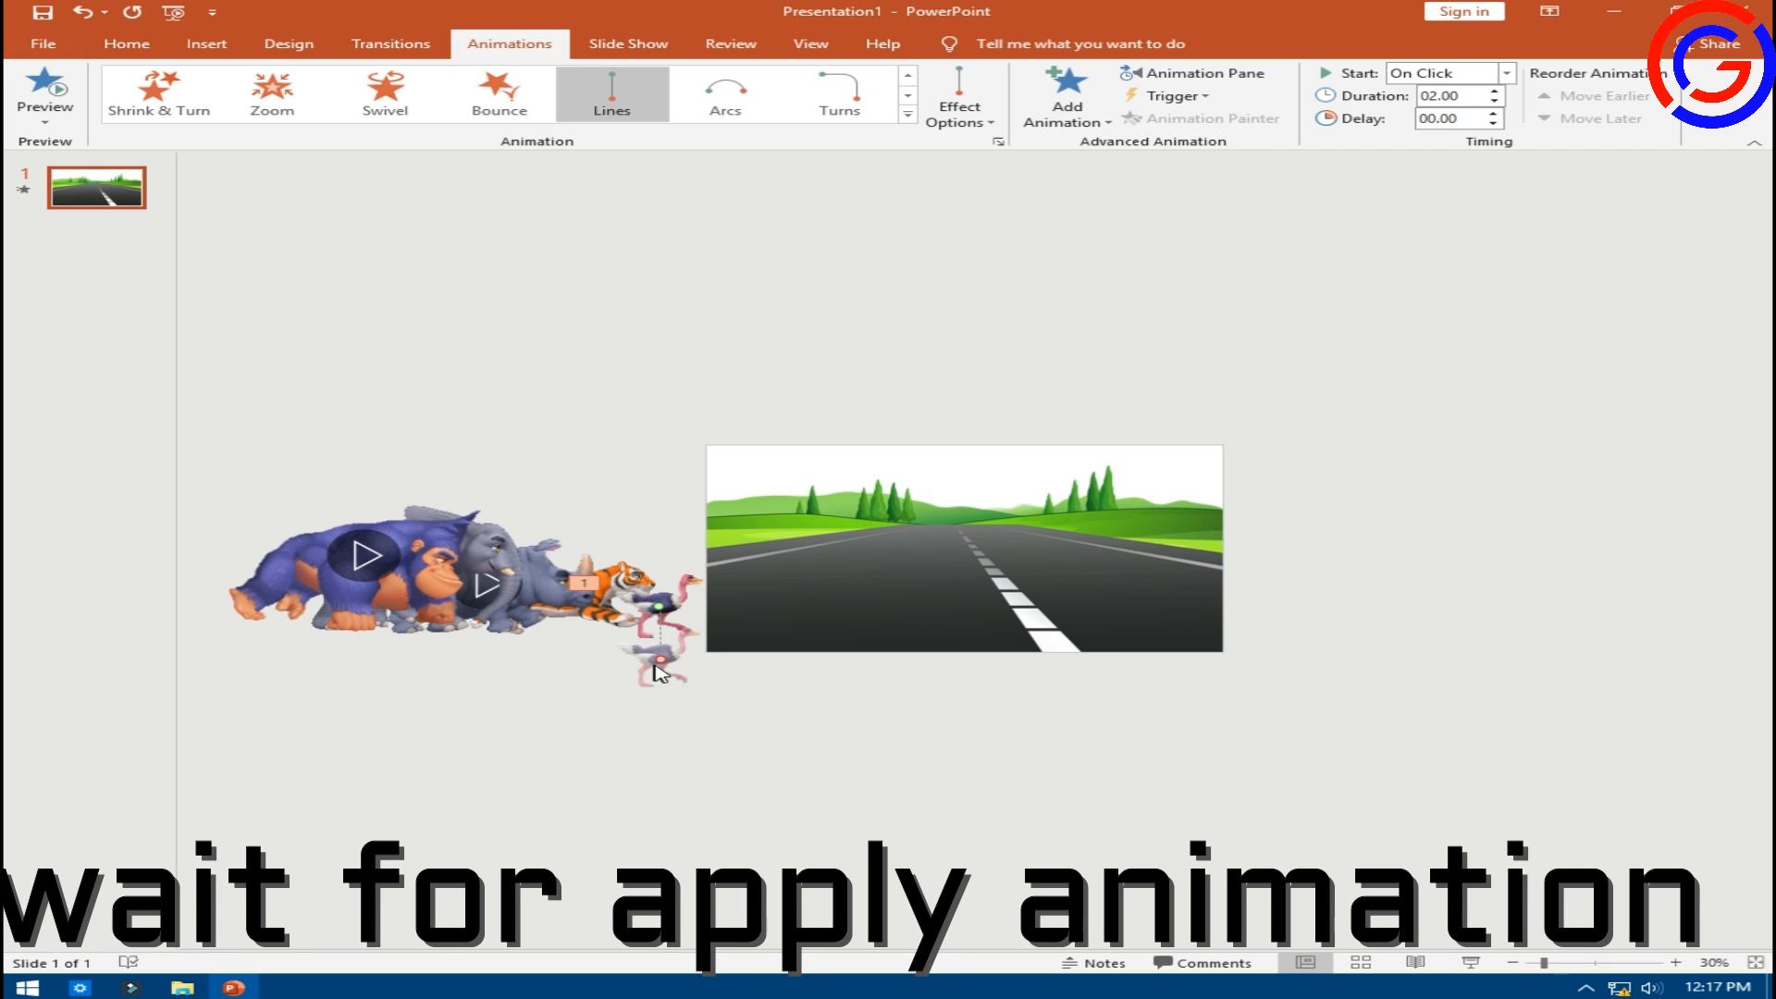
{"action": "left_click_drag", "start_coordinate": [657, 662], "coordinate": [1276, 605]}
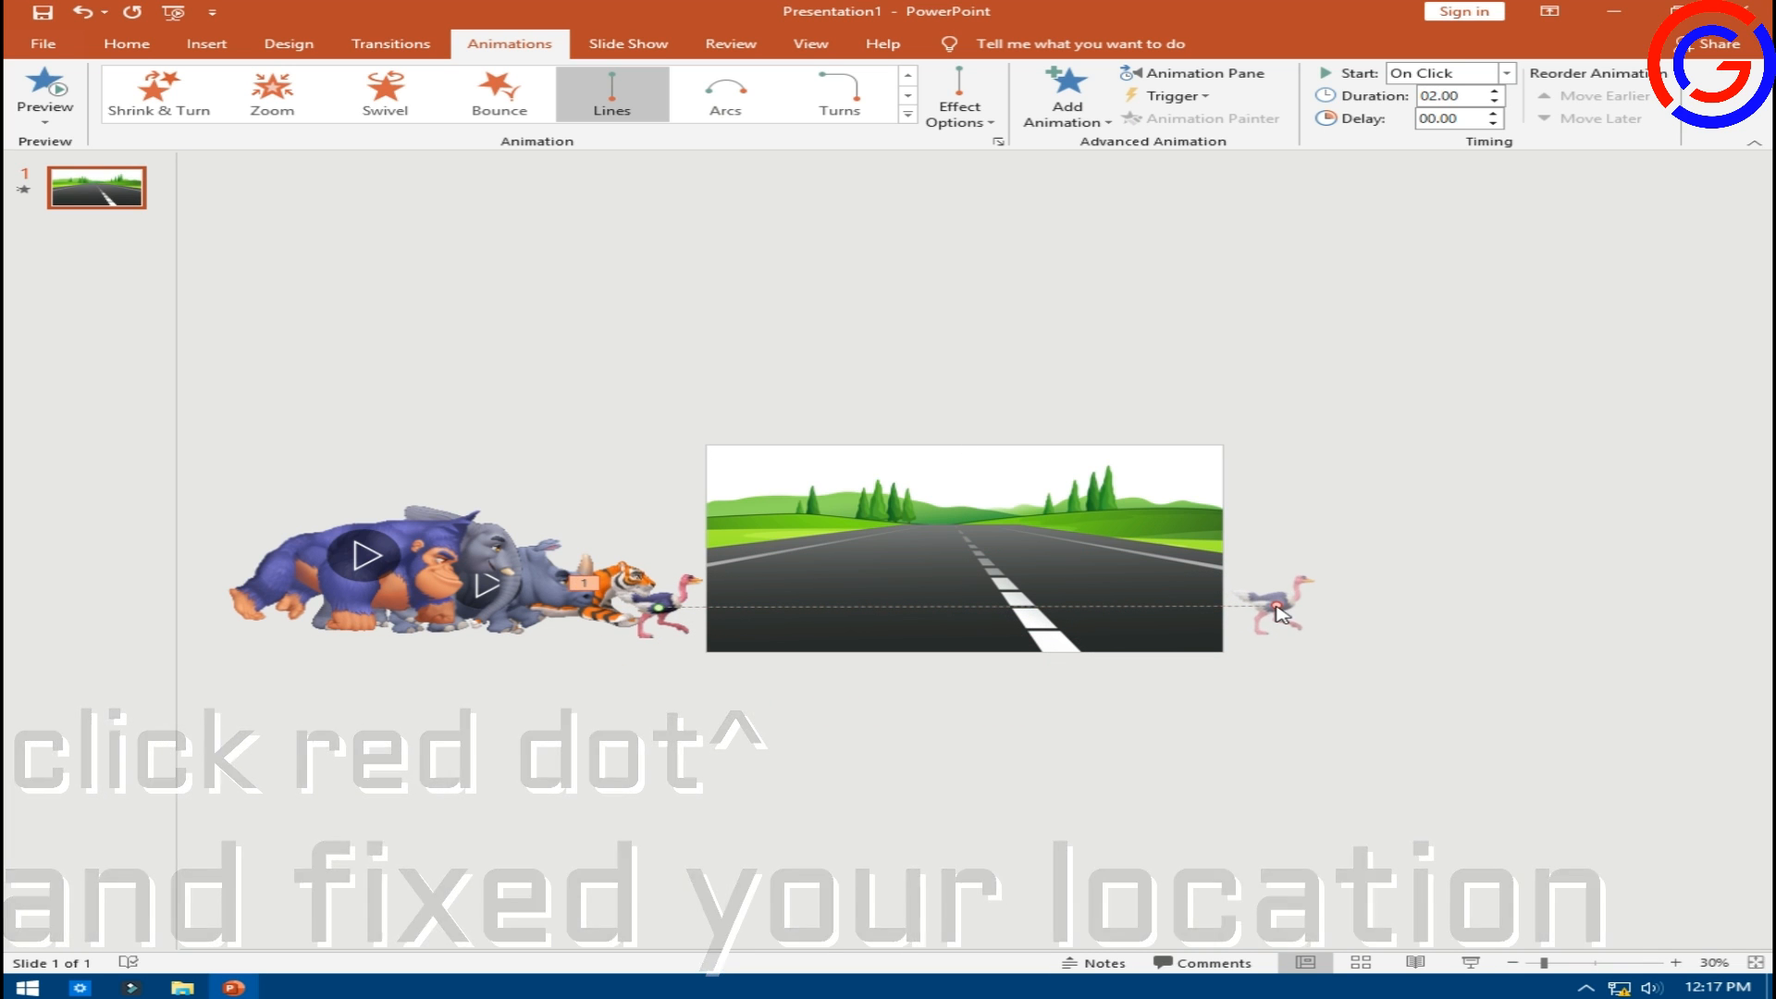
Add a Lines motion path to the tiger that runs horizontally across the road and ends beyond the slide's right edge.
{"action": "left_click", "coordinate": [597, 618]}
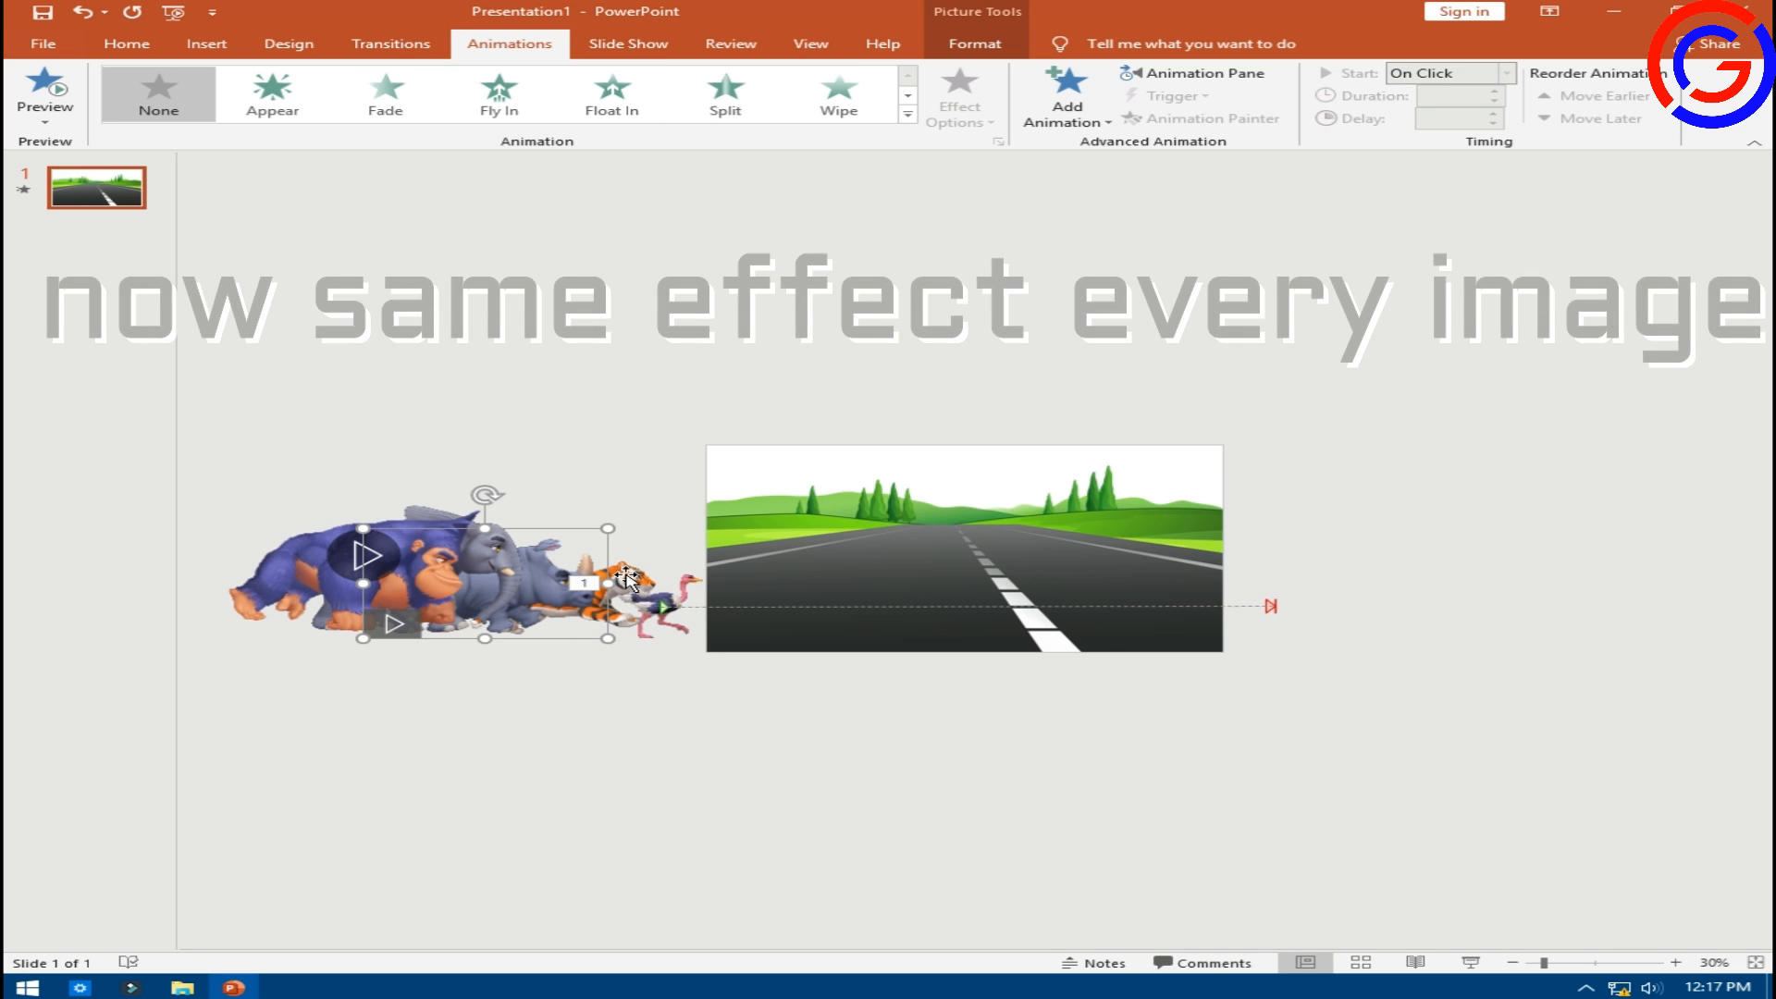
{"action": "left_click", "coordinate": [627, 579]}
{"action": "left_click", "coordinate": [674, 508]}
{"action": "left_click", "coordinate": [642, 580]}
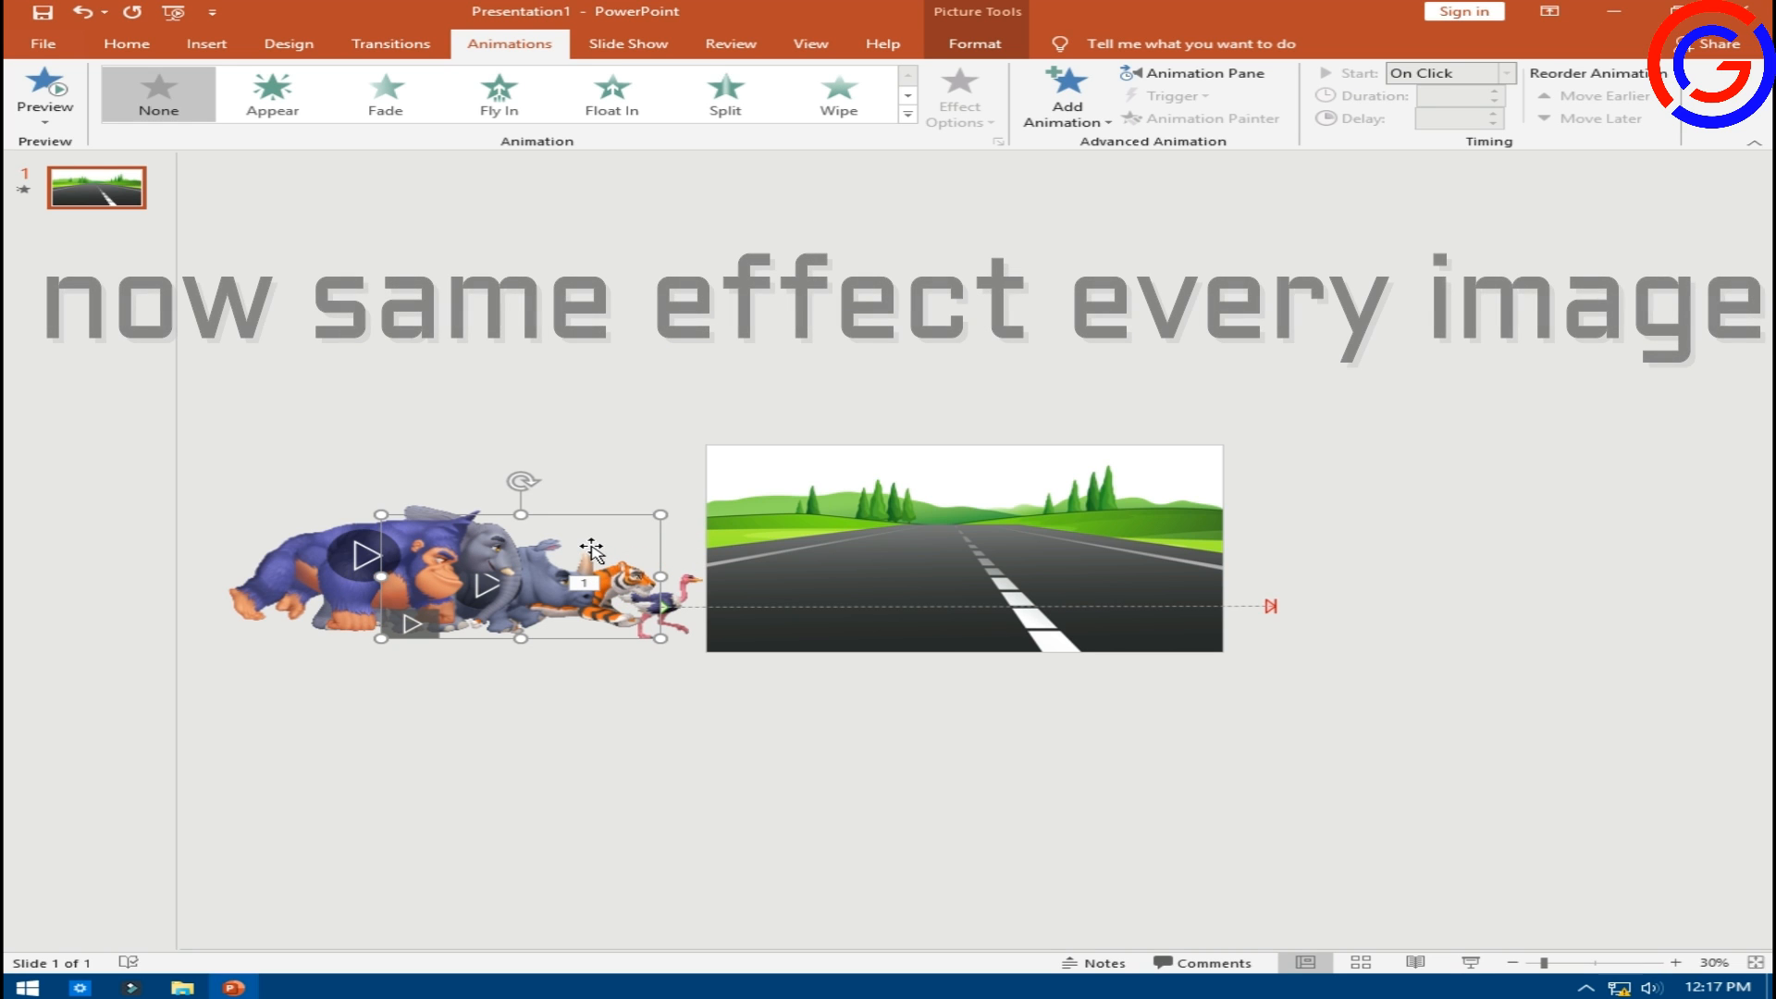
{"action": "left_click_drag", "start_coordinate": [574, 552], "coordinate": [571, 553]}
{"action": "left_click", "coordinate": [638, 582]}
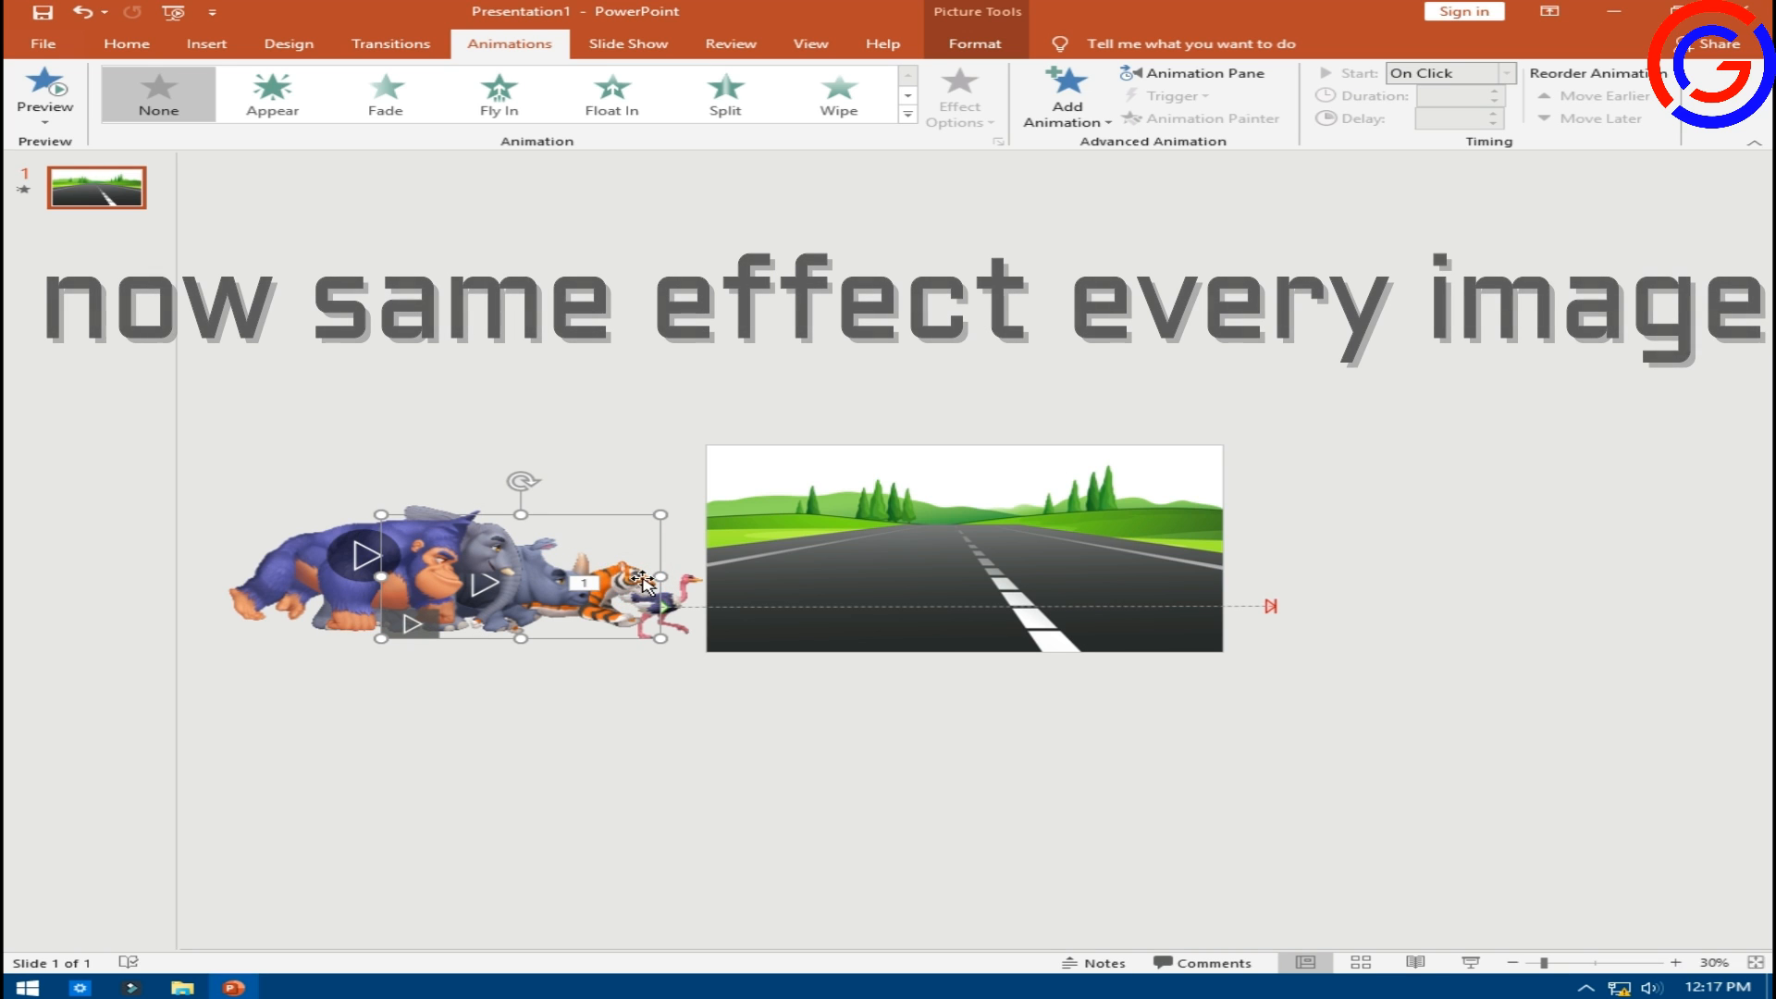
{"action": "left_click_drag", "start_coordinate": [628, 561], "coordinate": [626, 582]}
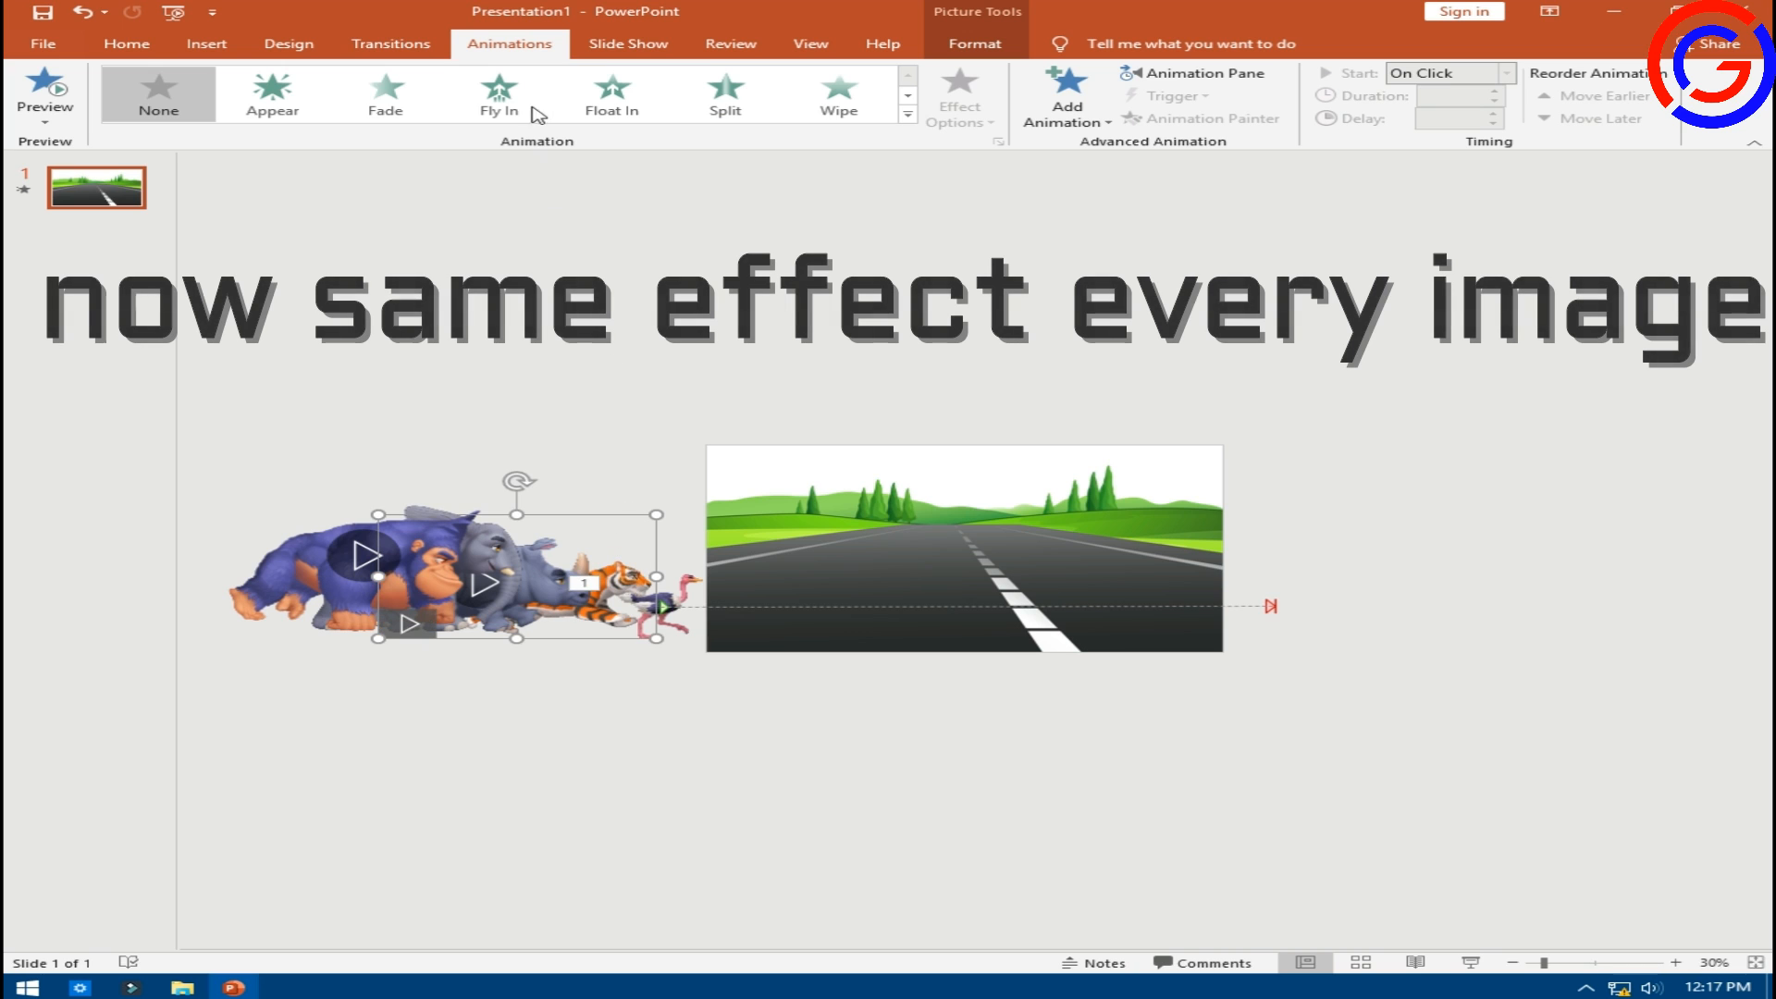
{"action": "left_click", "coordinate": [1064, 102]}
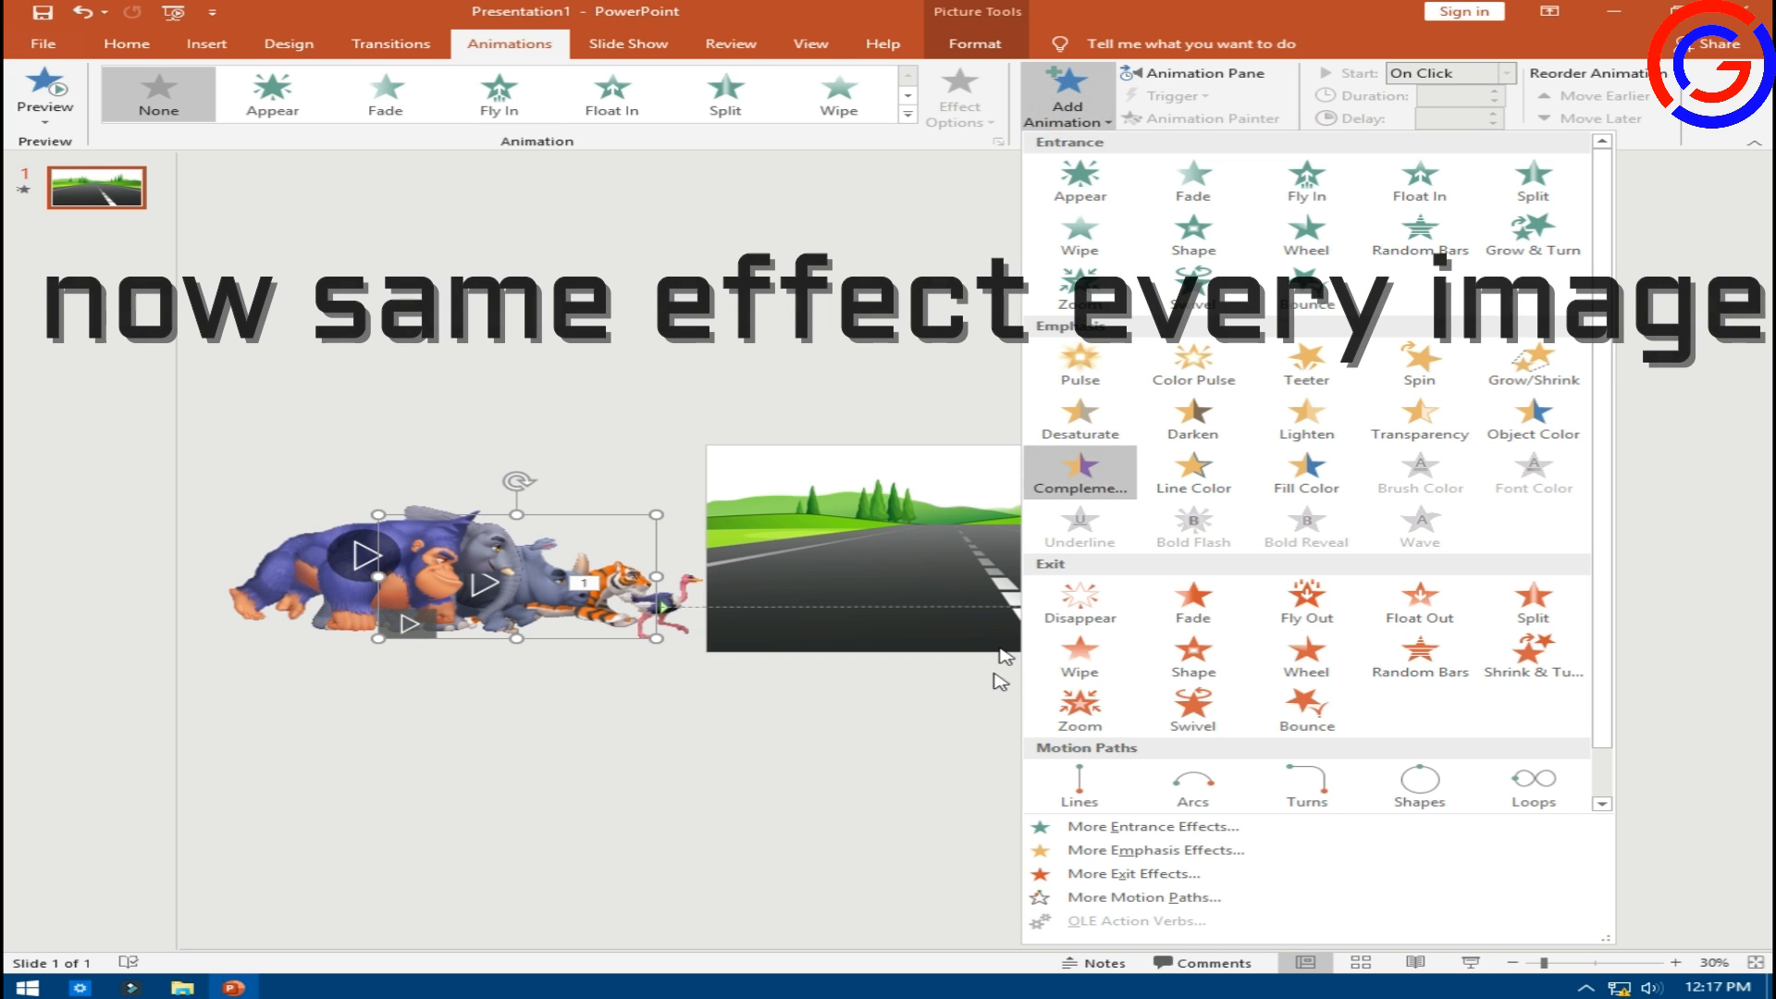
{"action": "left_click", "coordinate": [1071, 778]}
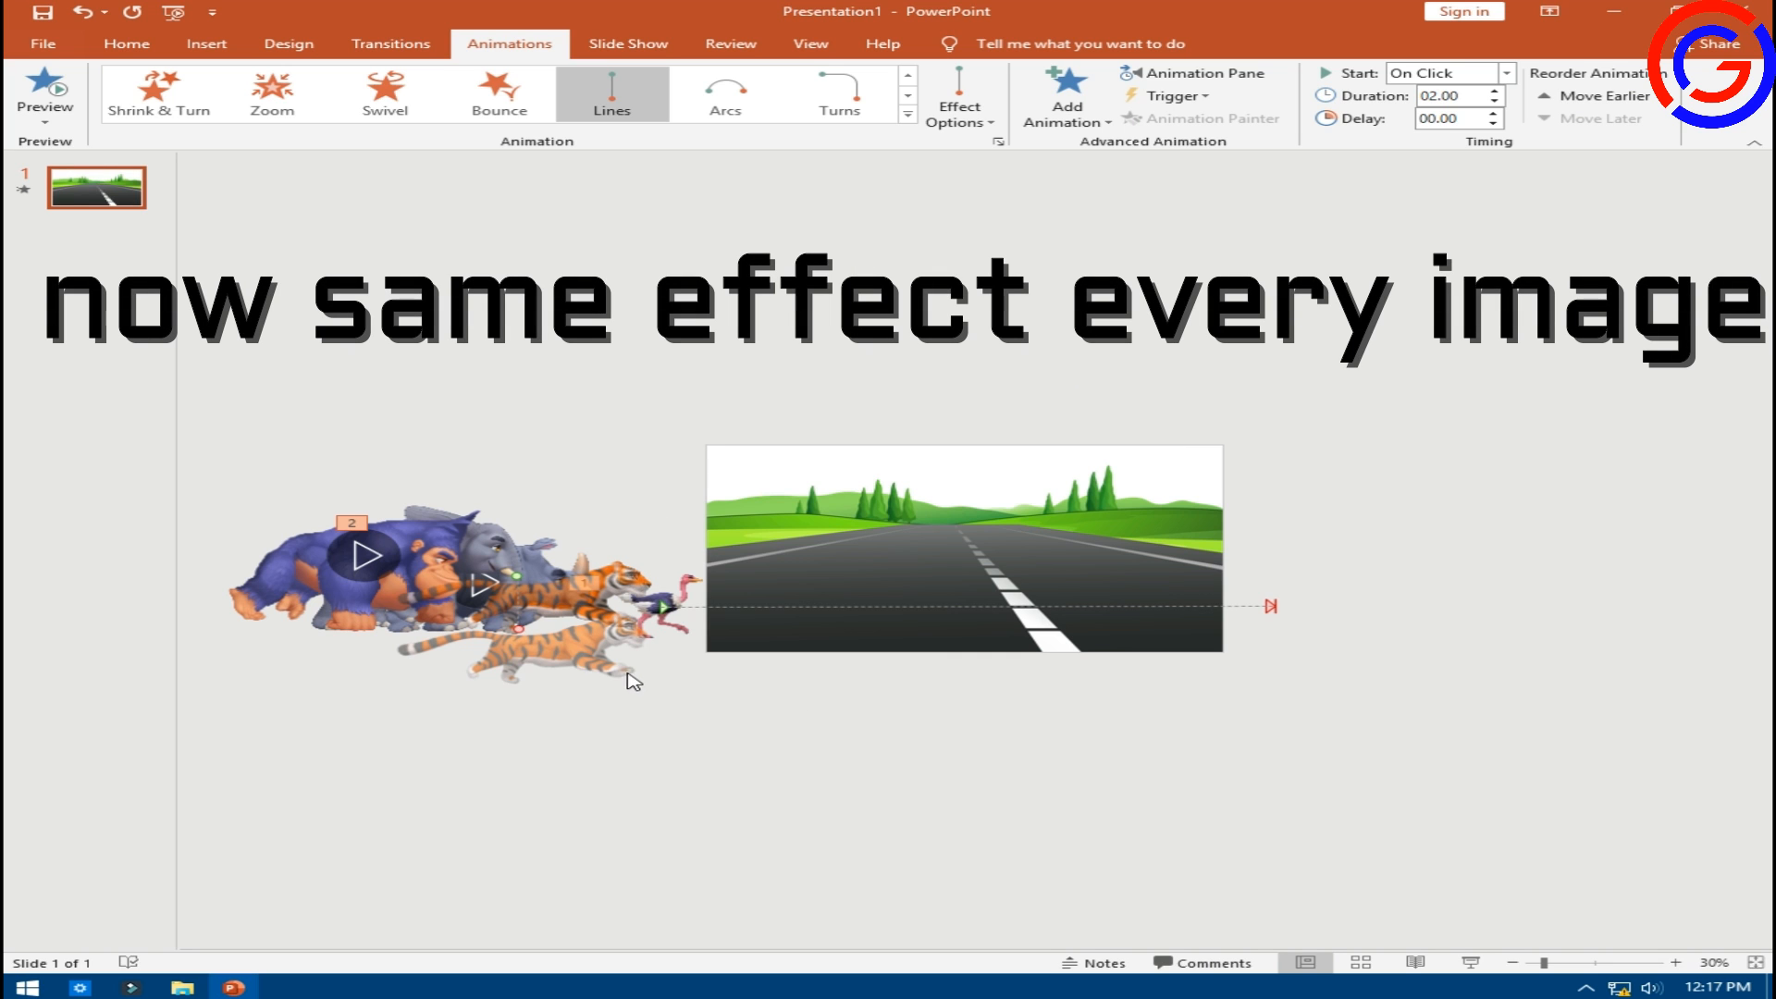
{"action": "left_click_drag", "start_coordinate": [517, 630], "coordinate": [1381, 576]}
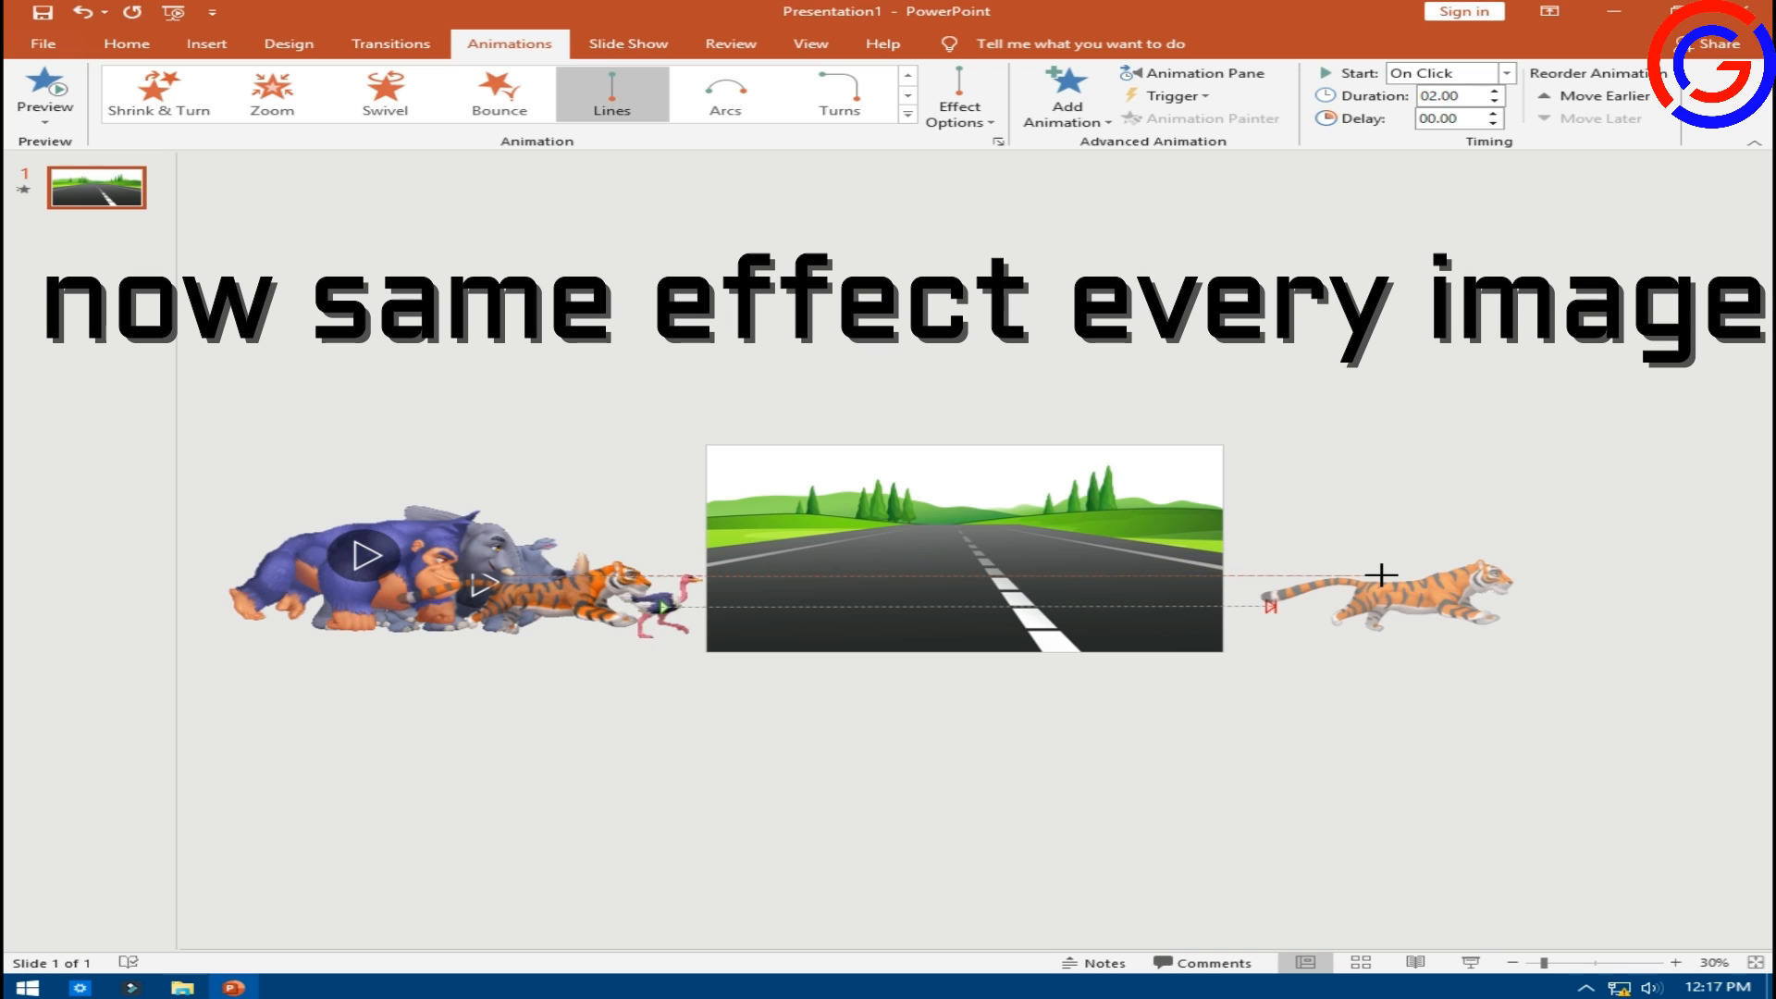
{"action": "left_click_drag", "start_coordinate": [1377, 575], "coordinate": [1353, 575]}
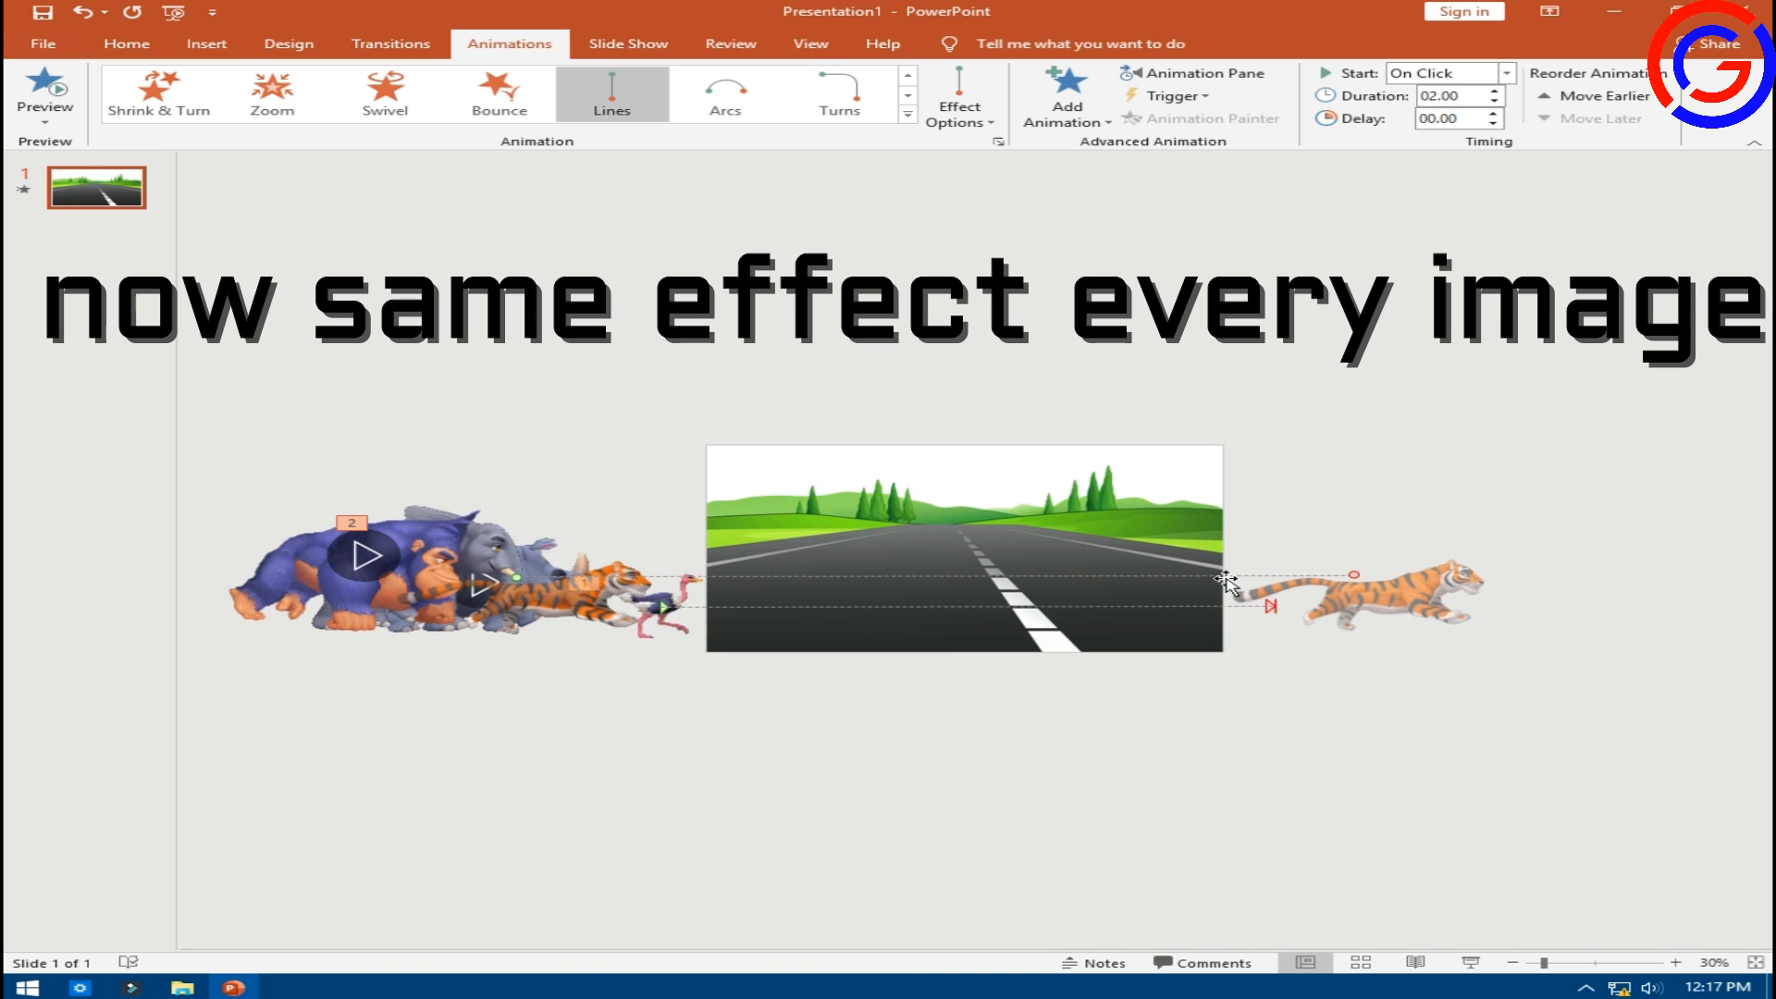
Add a Lines motion path to the rhino that runs horizontally across the road and ends beyond the slide's right edge.
{"action": "left_click", "coordinate": [543, 555]}
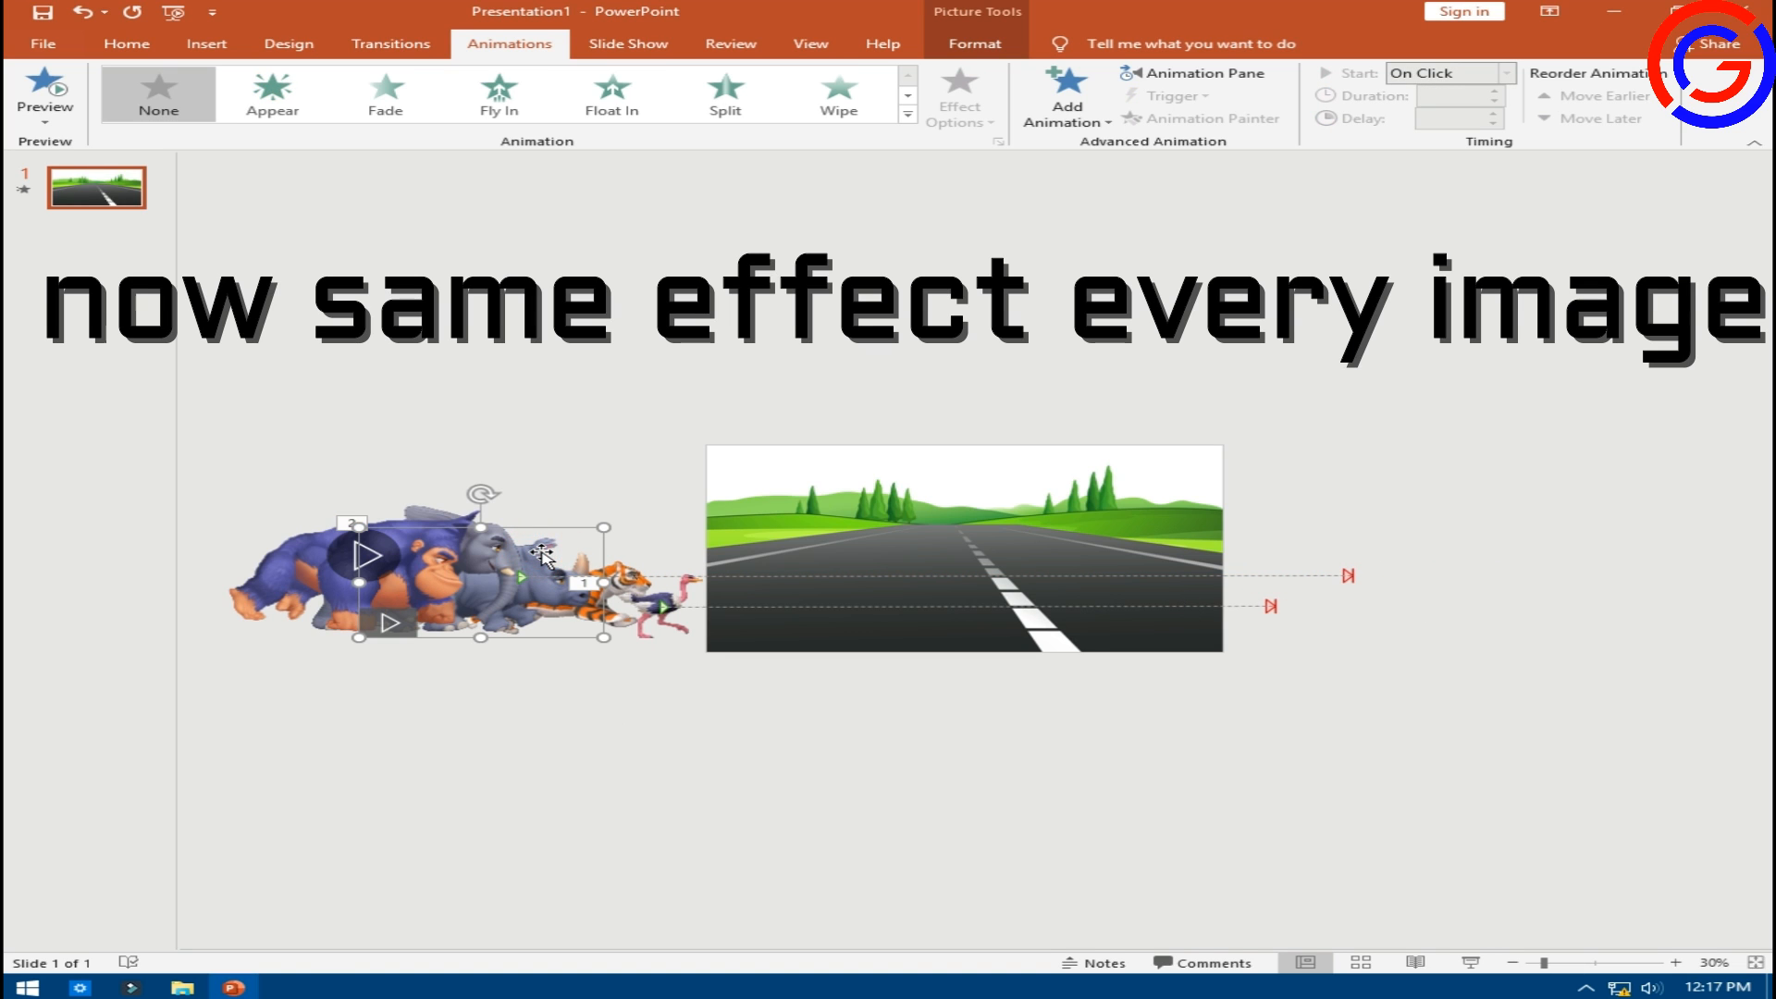
{"action": "left_click", "coordinate": [1065, 106]}
{"action": "left_click", "coordinate": [1090, 774]}
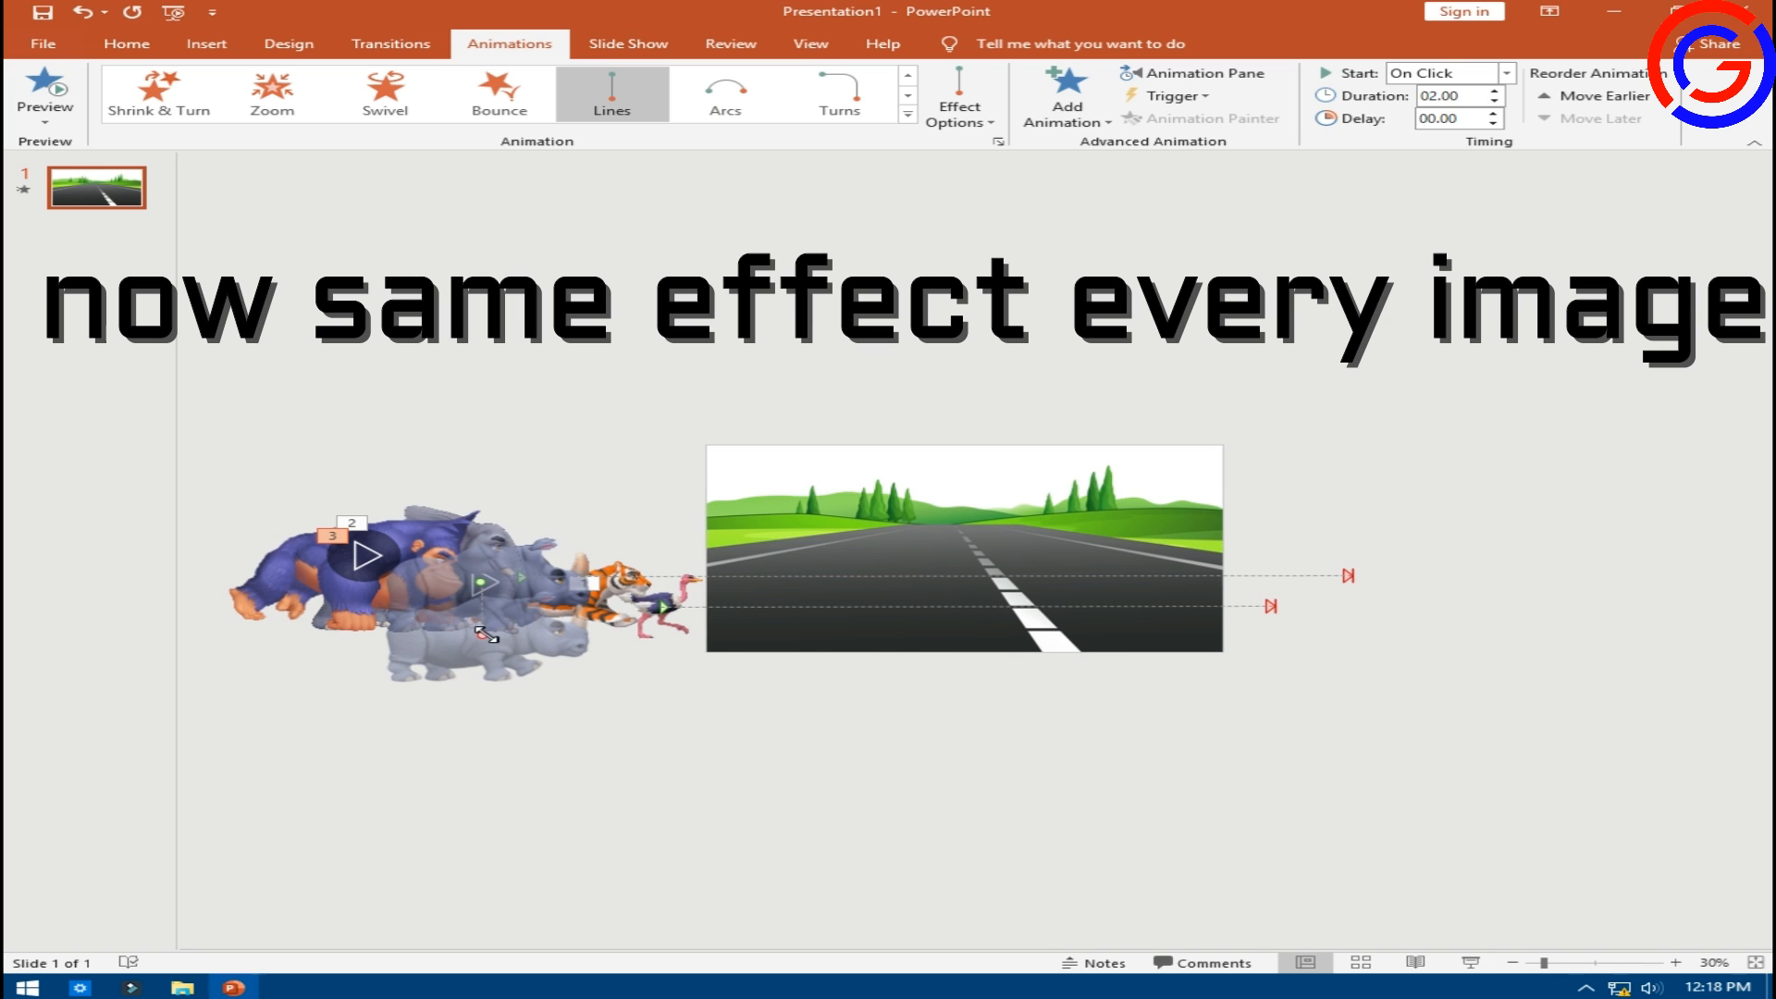
{"action": "left_click_drag", "start_coordinate": [484, 634], "coordinate": [1341, 575]}
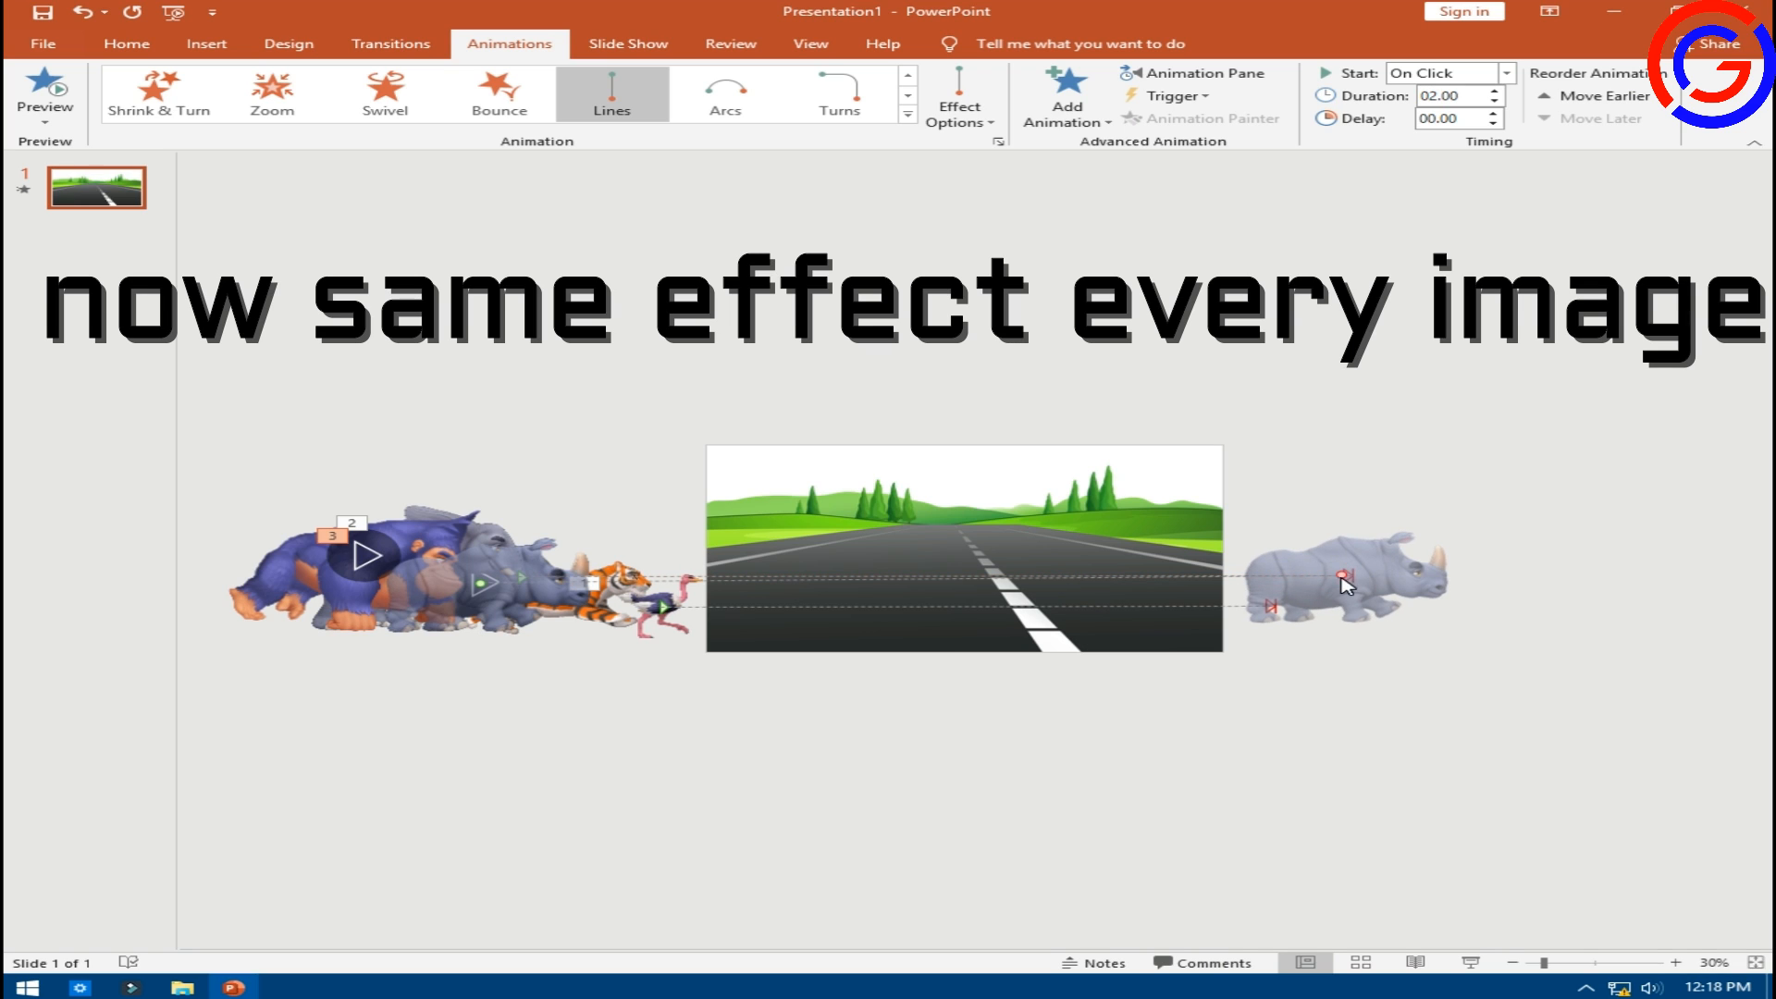
Shift the gorilla slightly left and give the elephant a Lines motion path running horizontally across the road past the slide's right edge.
{"action": "left_click", "coordinate": [503, 538]}
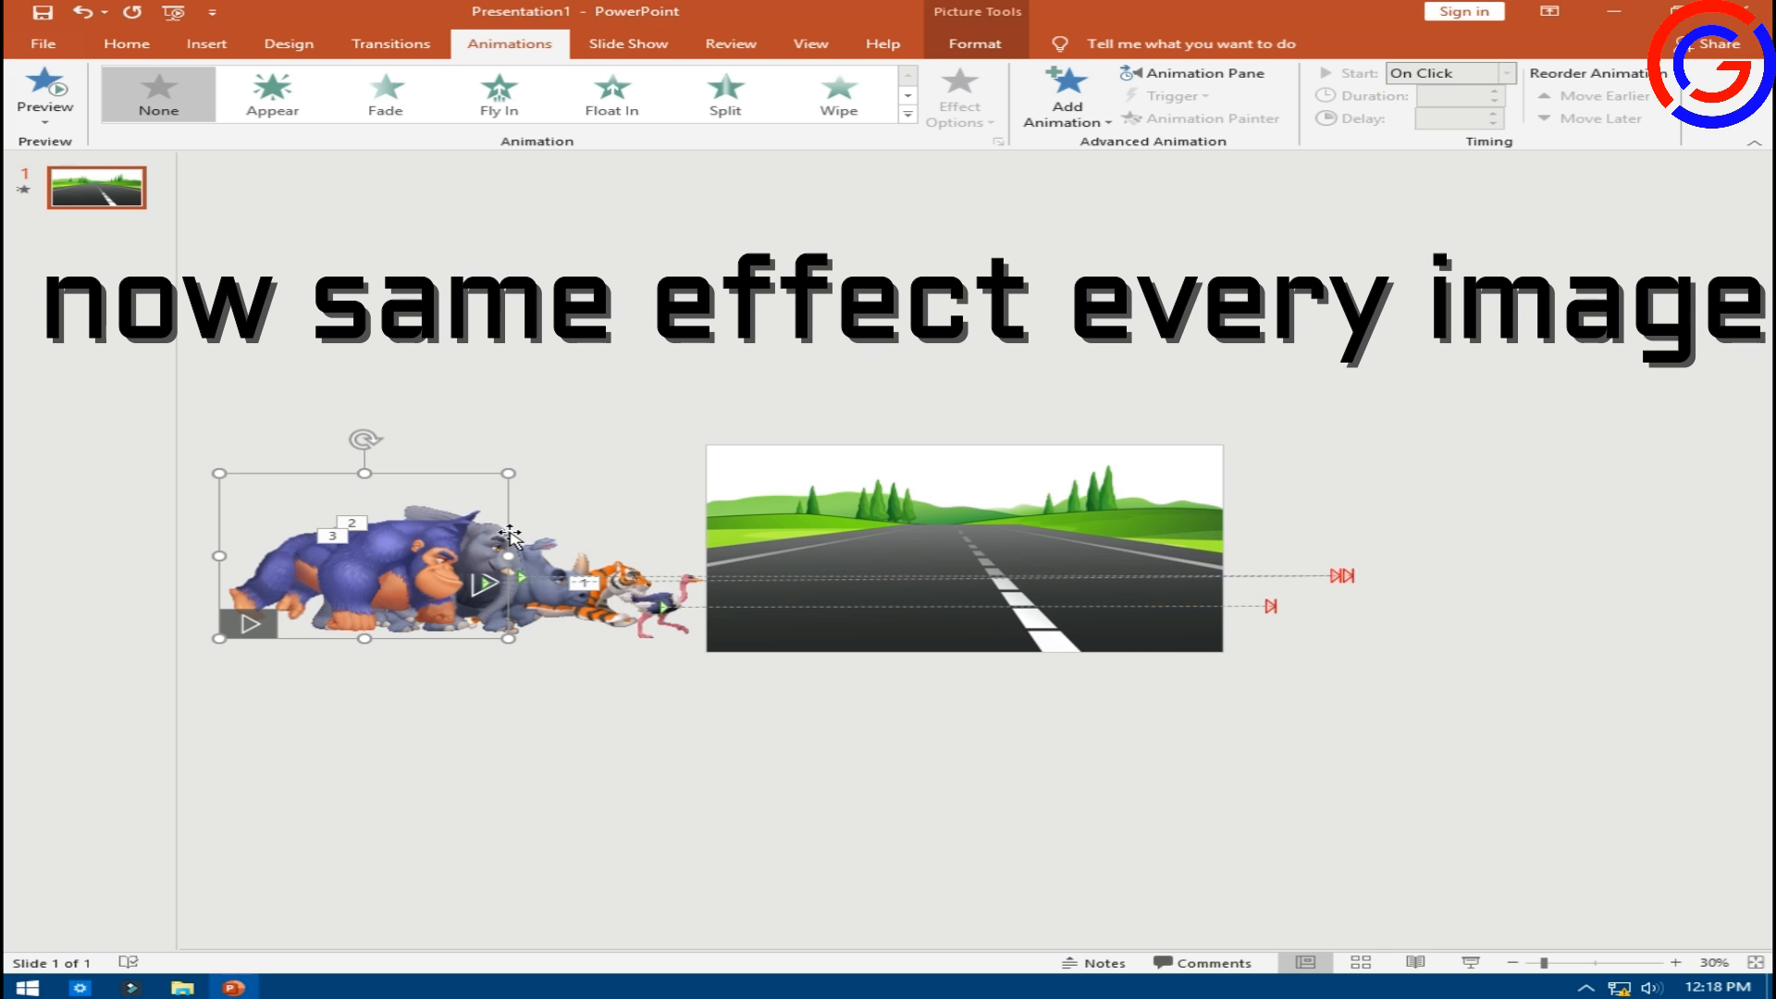
{"action": "left_click_drag", "start_coordinate": [510, 536], "coordinate": [499, 546]}
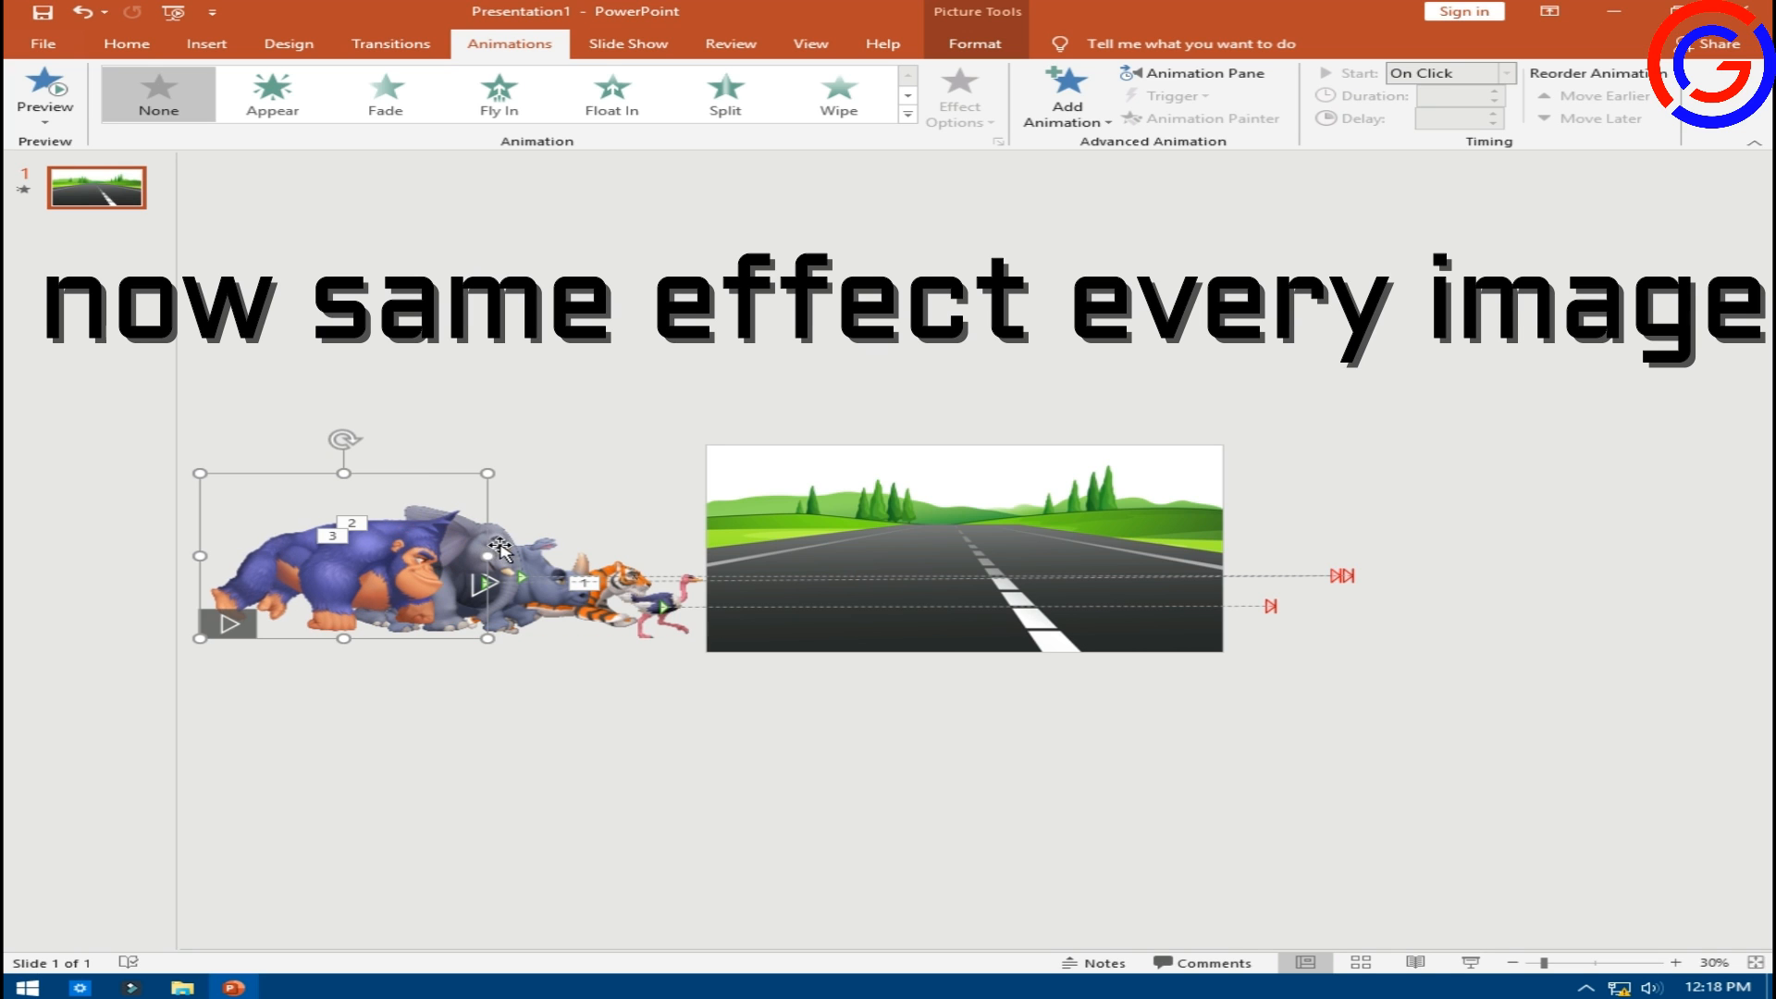
{"action": "left_click", "coordinate": [501, 546]}
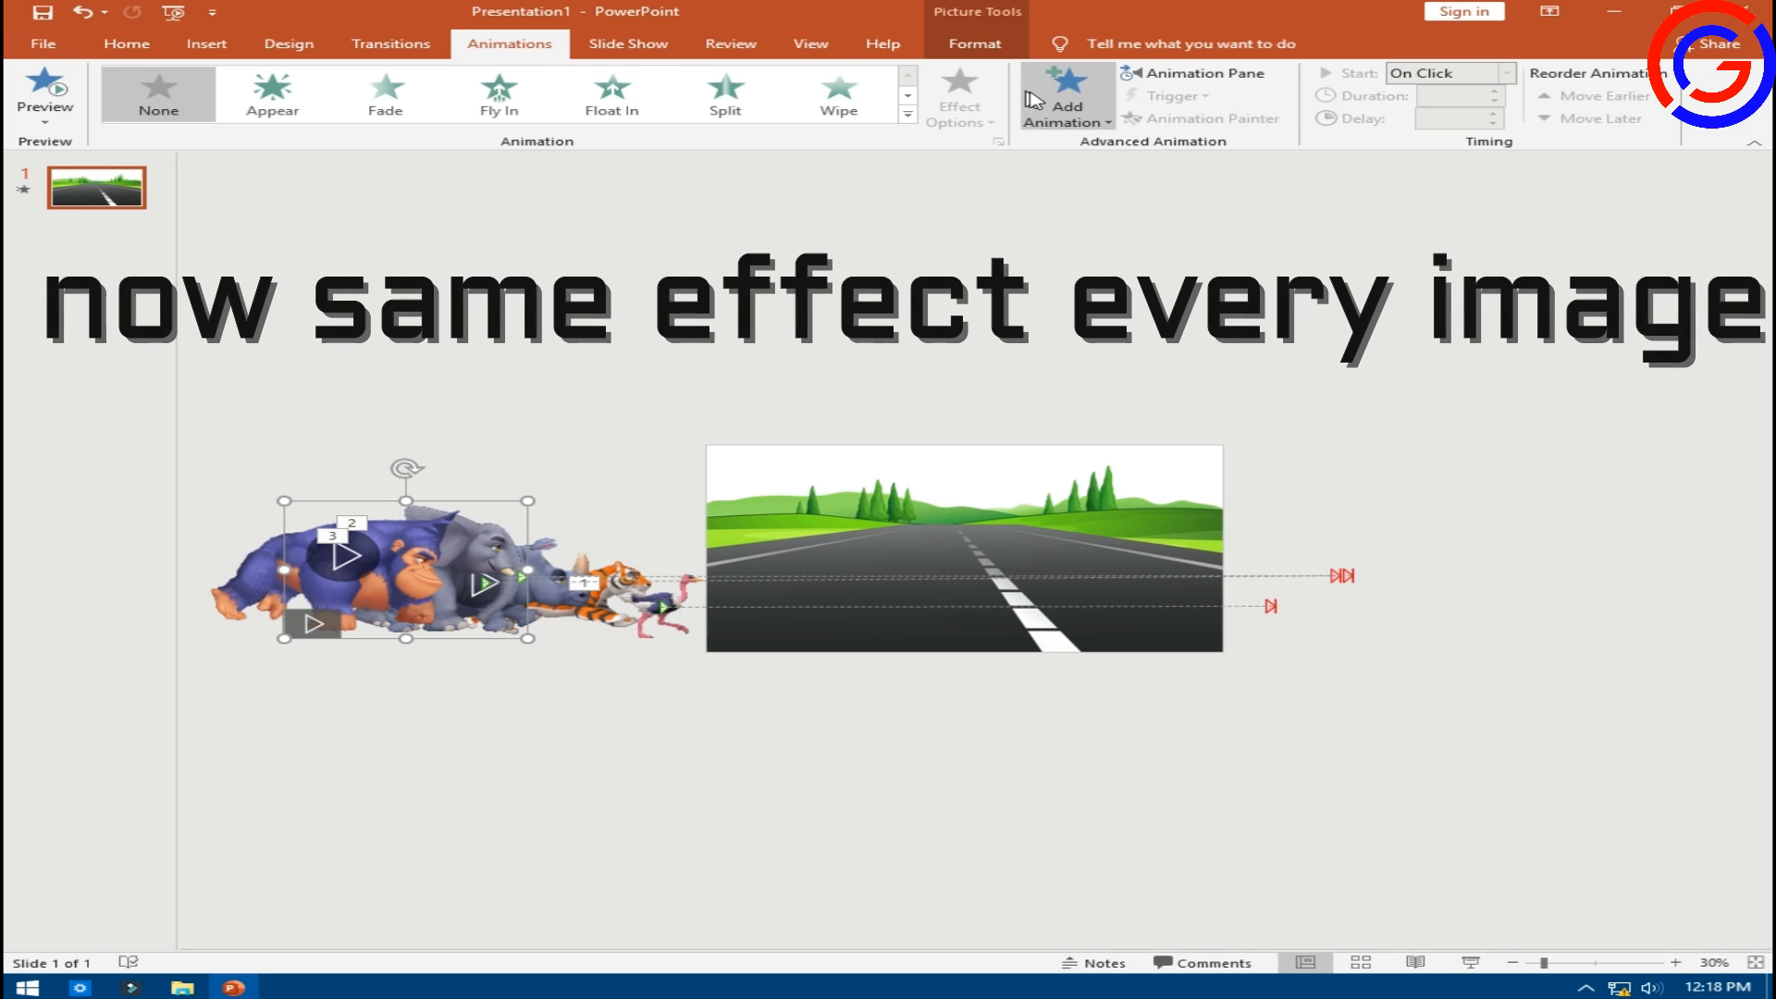
{"action": "left_click", "coordinate": [1068, 100]}
{"action": "left_click", "coordinate": [1070, 789]}
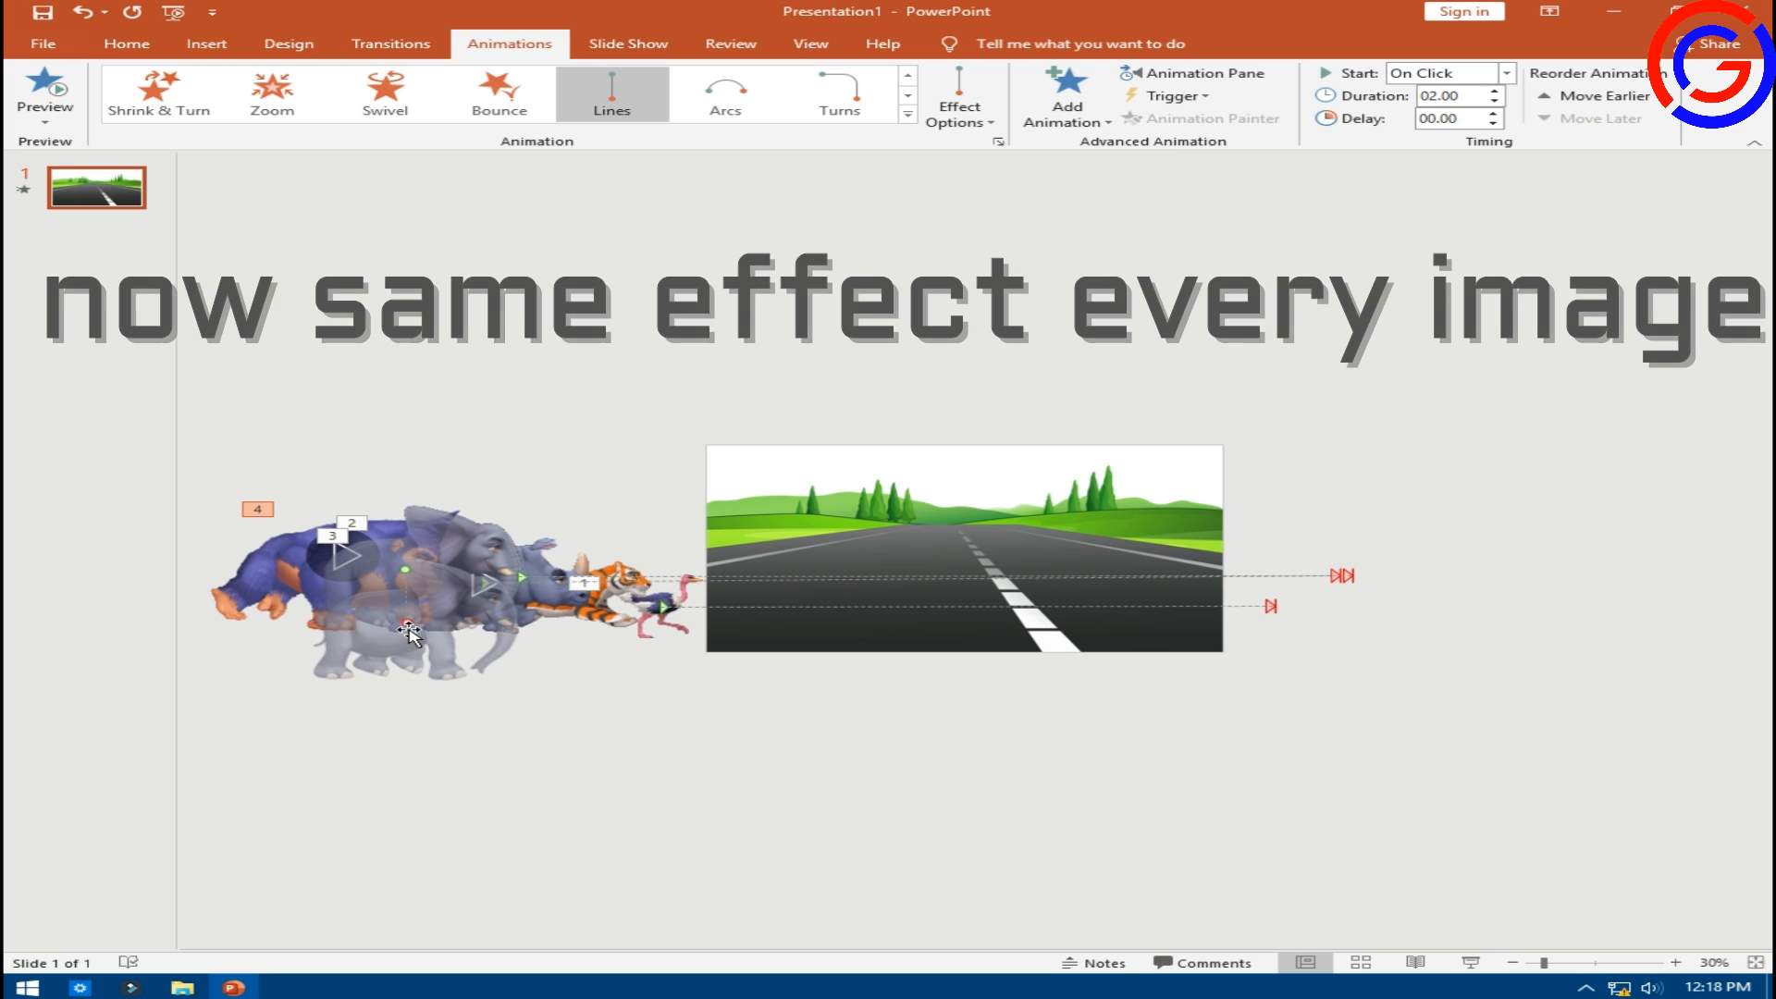
{"action": "left_click_drag", "start_coordinate": [430, 634], "coordinate": [1341, 575]}
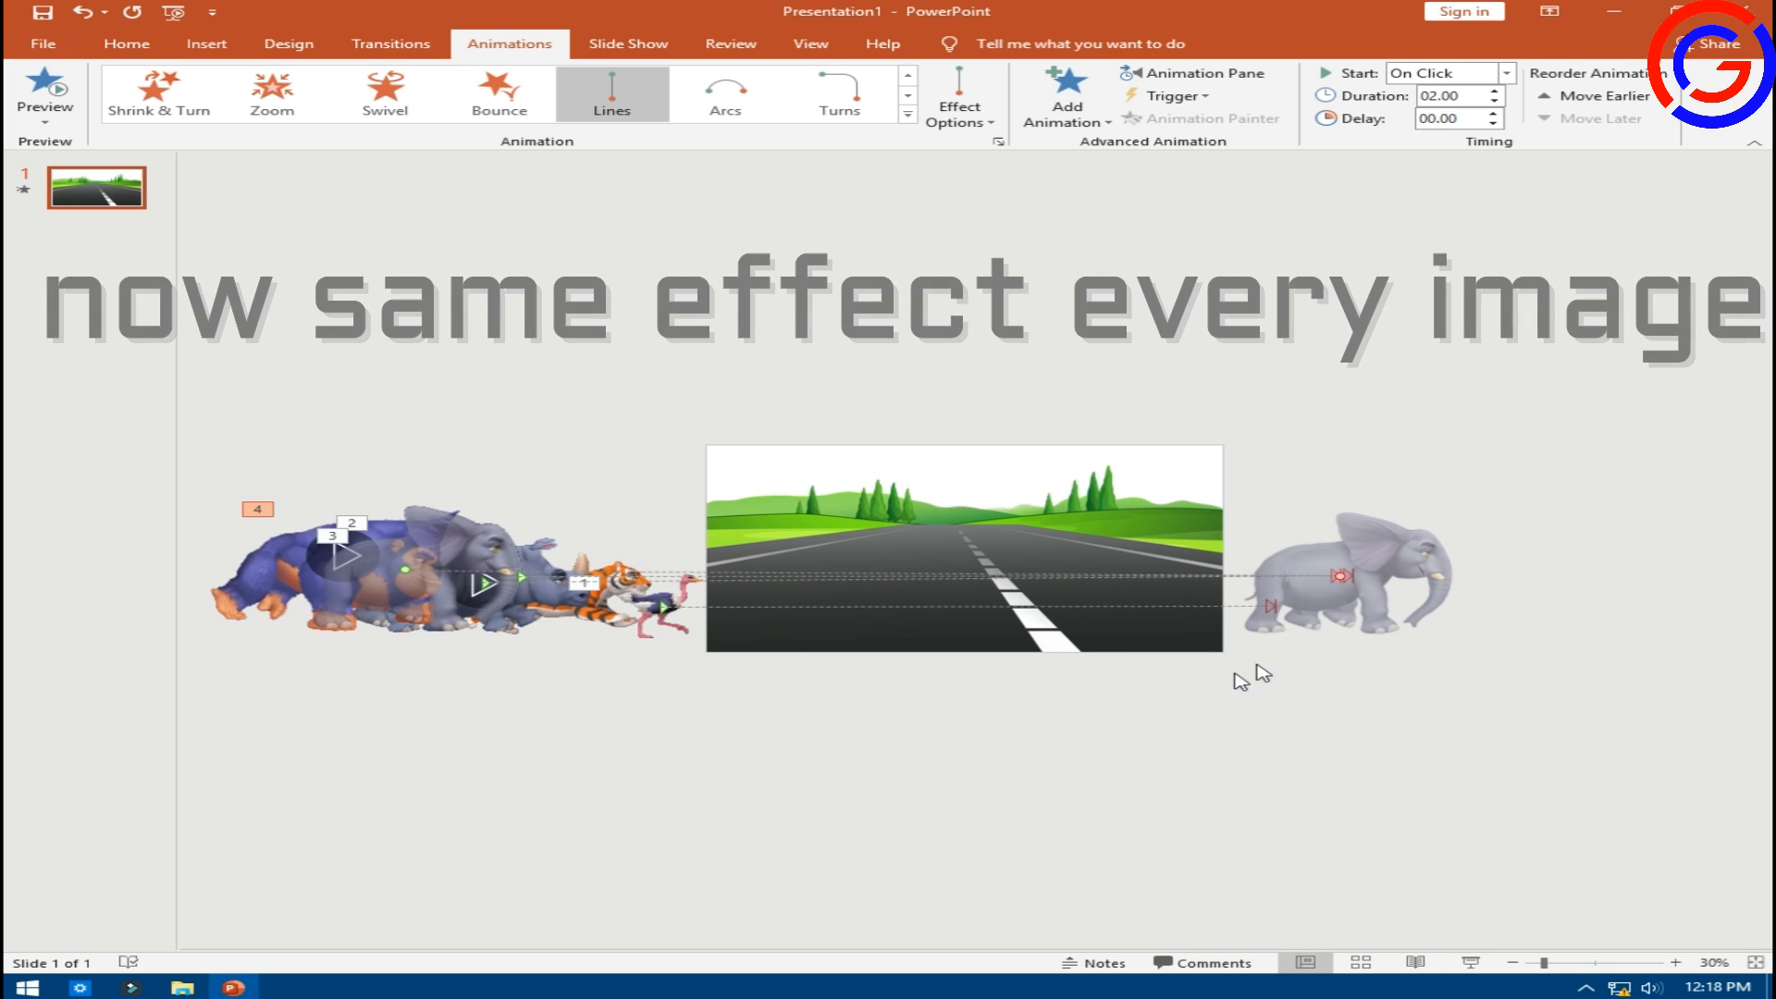
Add a Lines motion path to the gorilla at the back of the row.
{"action": "left_click", "coordinate": [238, 592]}
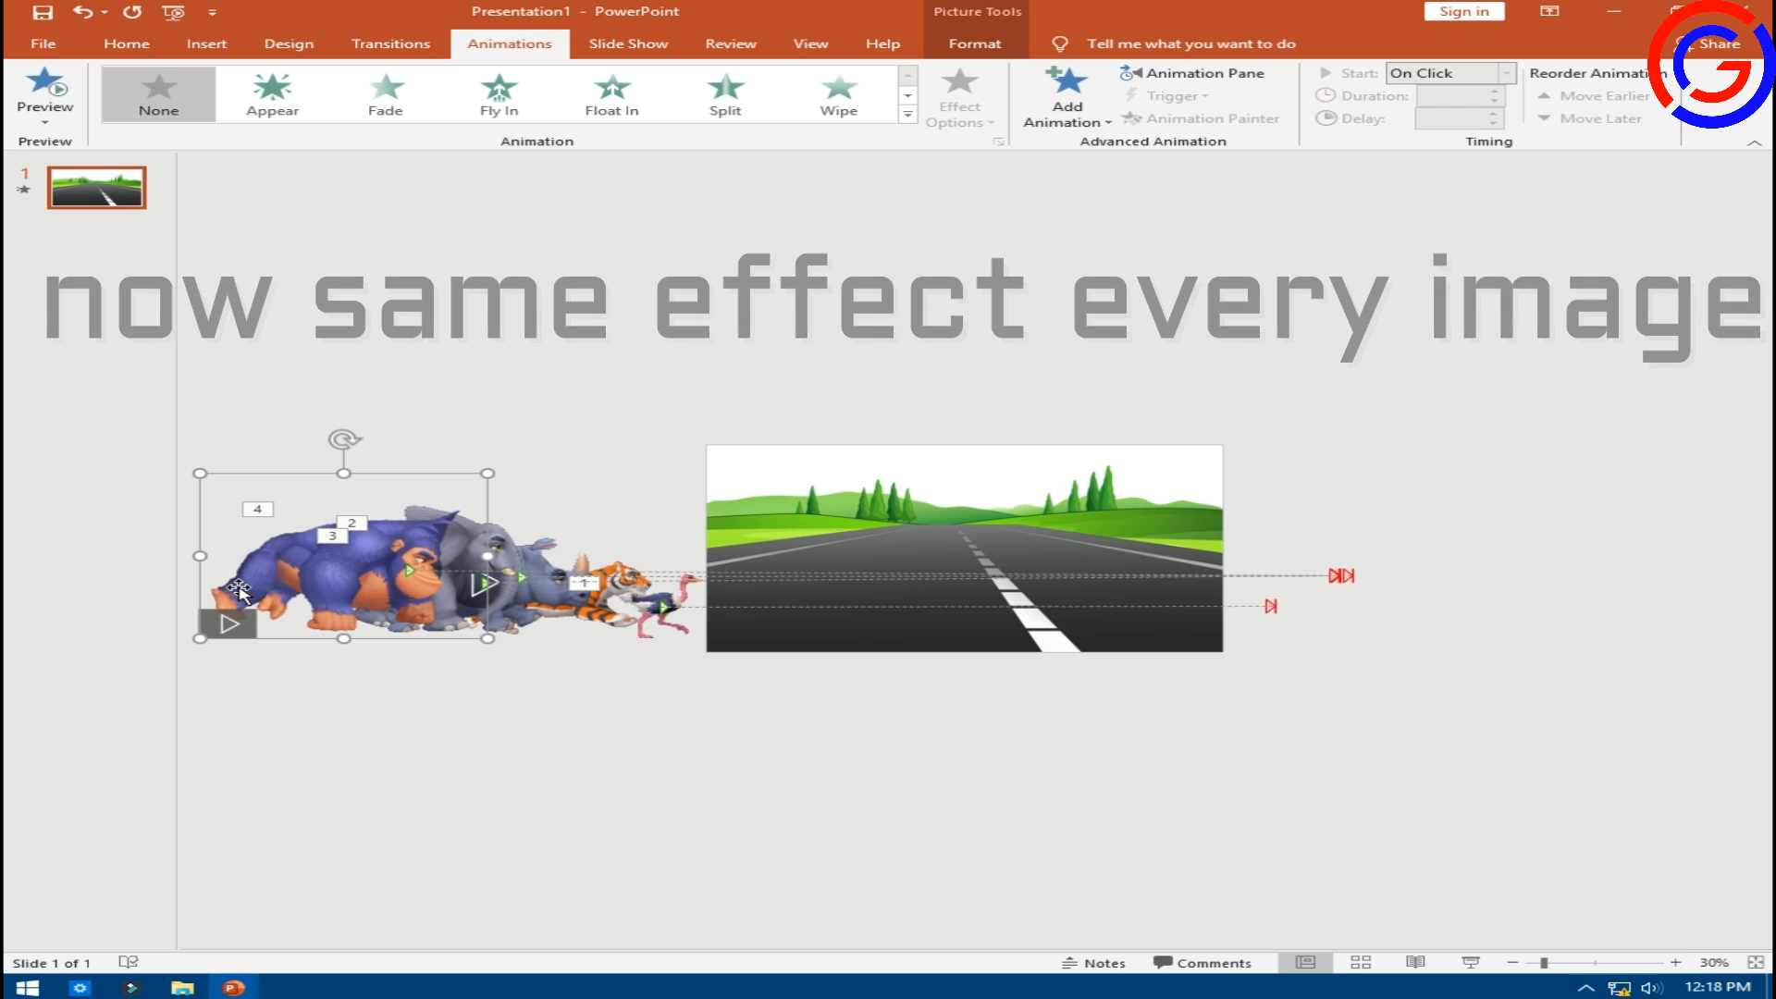
{"action": "left_click", "coordinate": [1015, 120]}
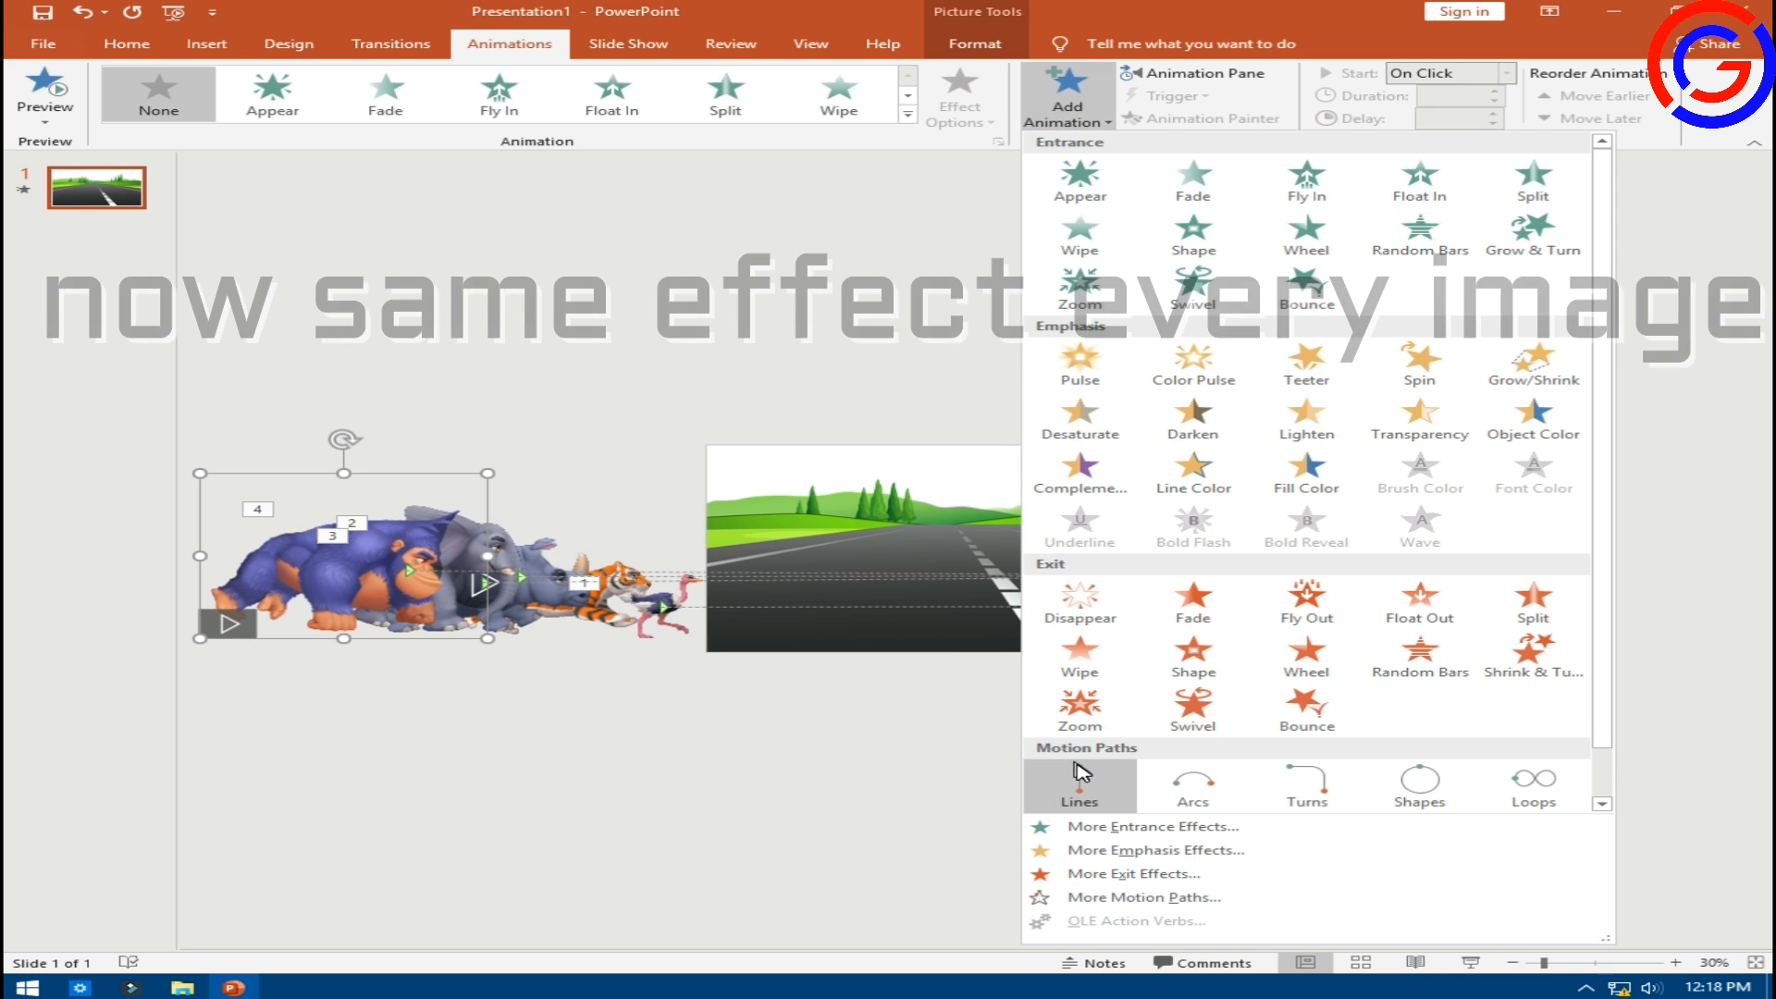
{"action": "left_click", "coordinate": [1076, 767]}
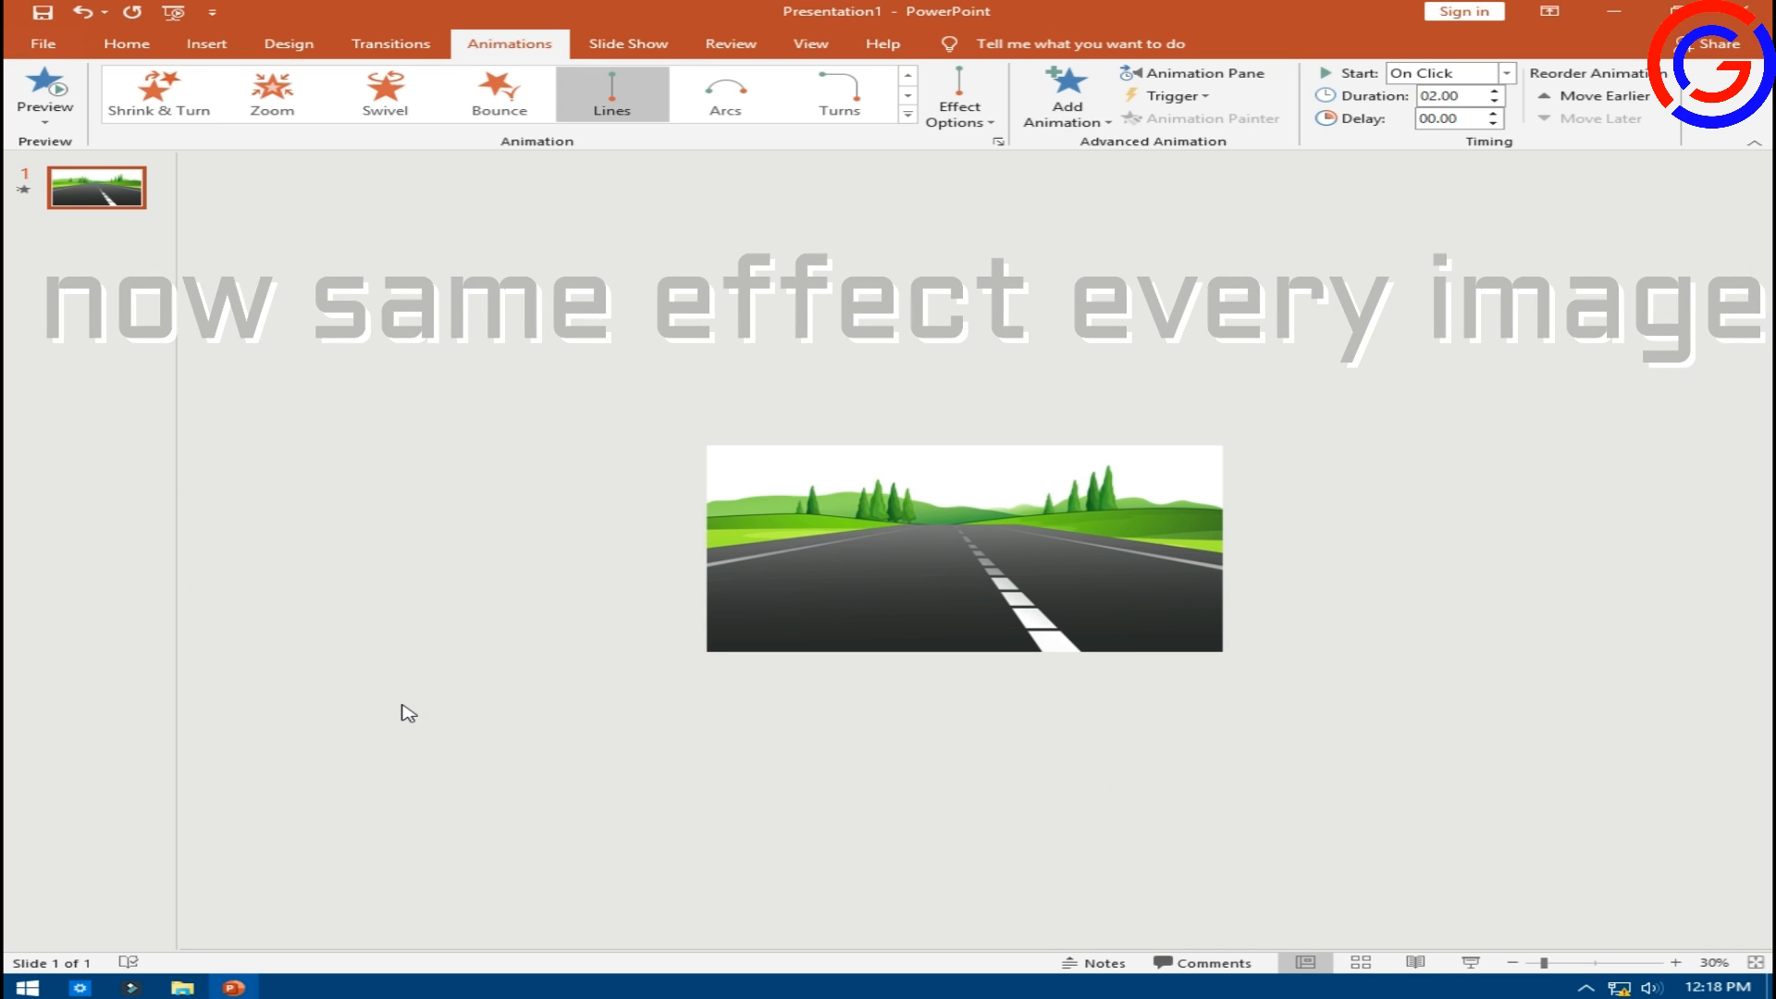